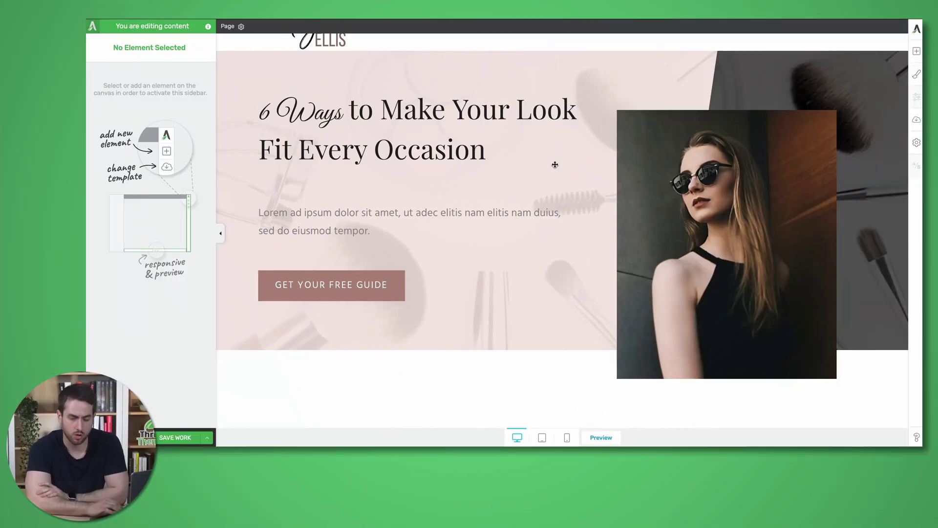
- Scroll to and select the row holding the orange, purple and blue e-book buttons
{"action": "scroll", "coordinate": [555, 165], "scroll_direction": "down", "scroll_amount": 3}
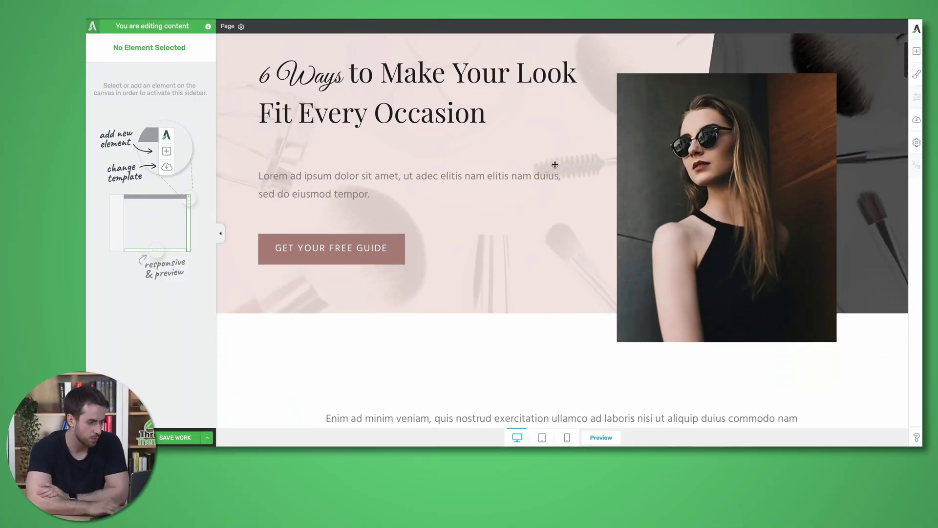
{"action": "scroll", "coordinate": [555, 165], "scroll_direction": "down", "scroll_amount": 10}
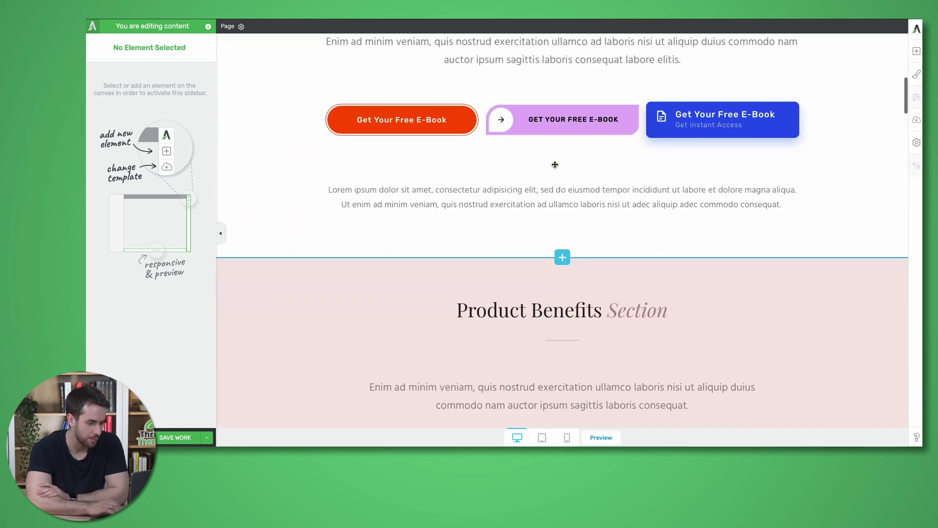
{"action": "scroll", "coordinate": [555, 165], "scroll_direction": "down", "scroll_amount": 5}
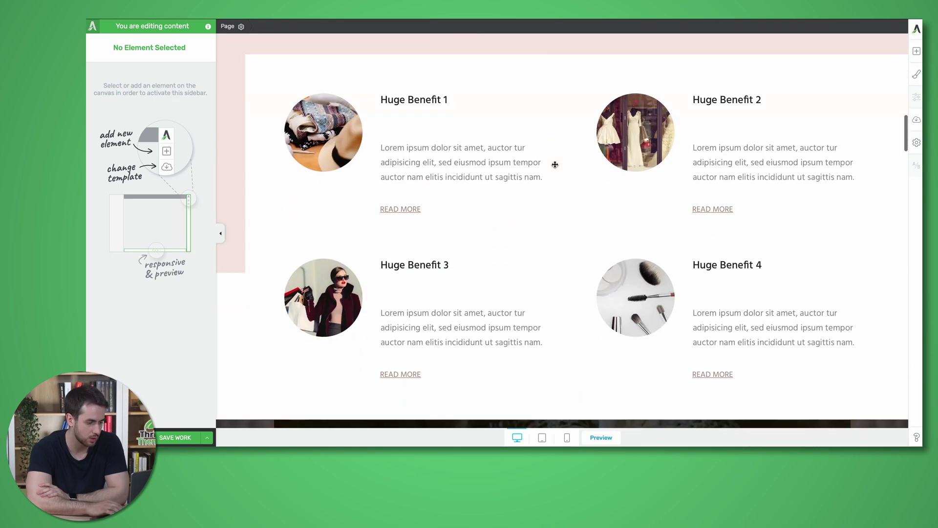
{"action": "scroll", "coordinate": [555, 165], "scroll_direction": "down", "scroll_amount": 4}
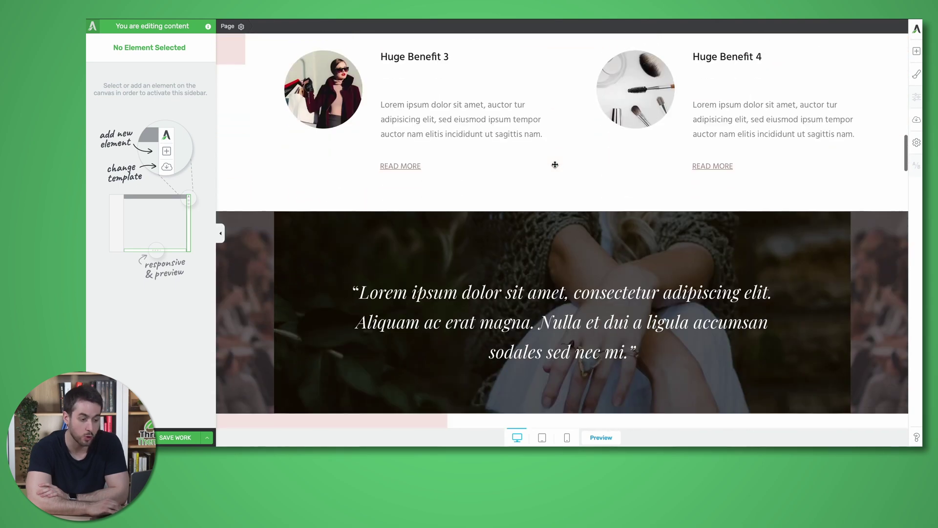
{"action": "scroll", "coordinate": [555, 165], "scroll_direction": "down", "scroll_amount": 1}
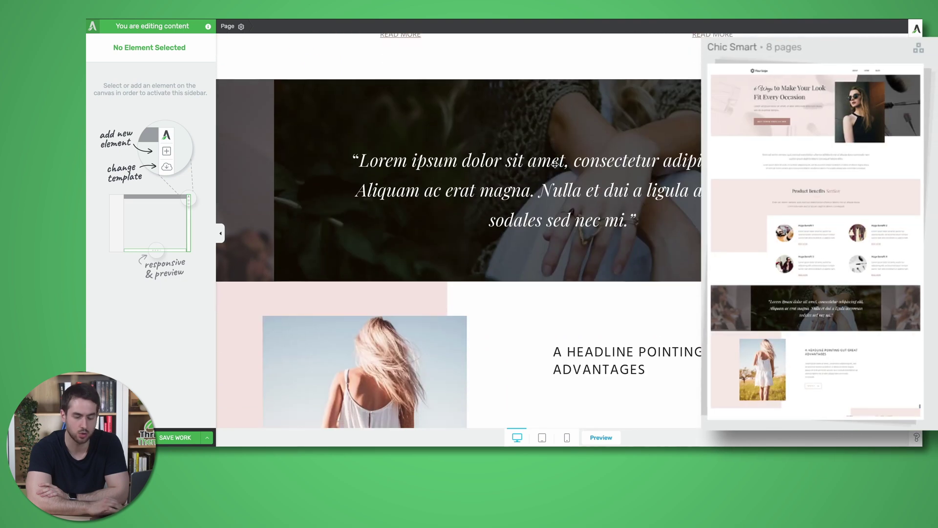
{"action": "scroll", "coordinate": [555, 165], "scroll_direction": "down", "scroll_amount": 5}
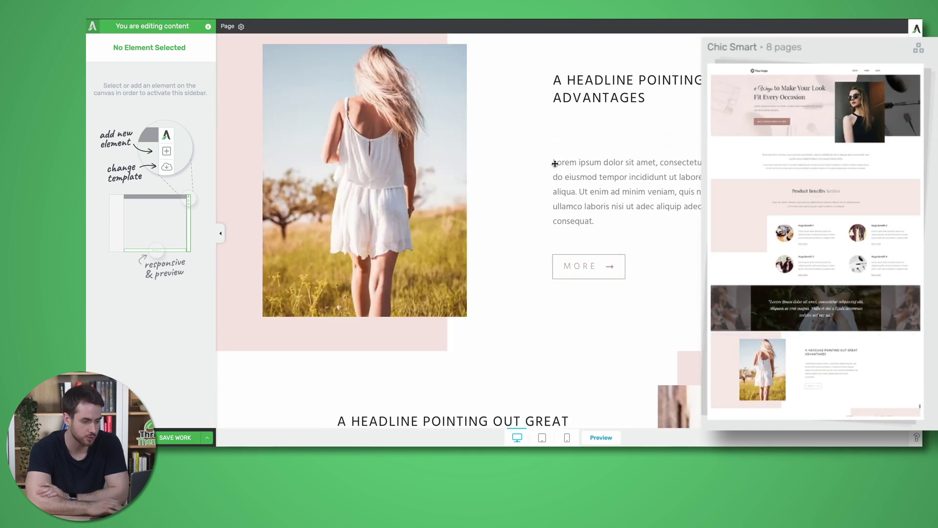
{"action": "scroll", "coordinate": [555, 164], "scroll_direction": "down", "scroll_amount": 5}
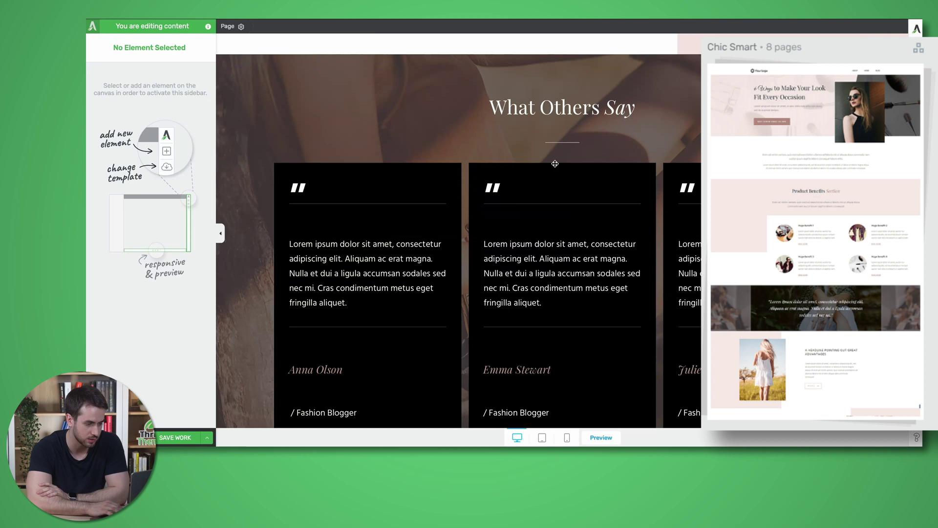
{"action": "scroll", "coordinate": [555, 163], "scroll_direction": "up", "scroll_amount": 15}
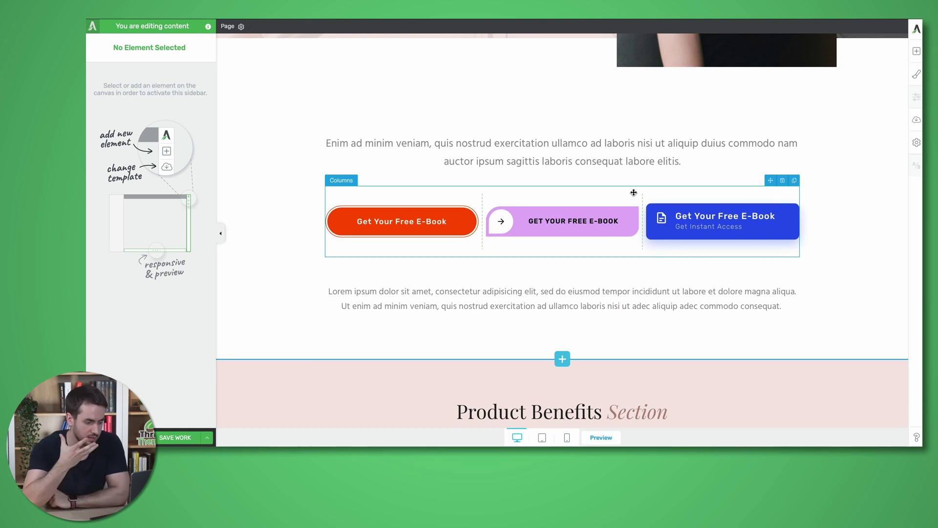
{"action": "left_click", "coordinate": [634, 193]}
{"action": "scroll", "coordinate": [634, 192], "scroll_direction": "down", "scroll_amount": 1}
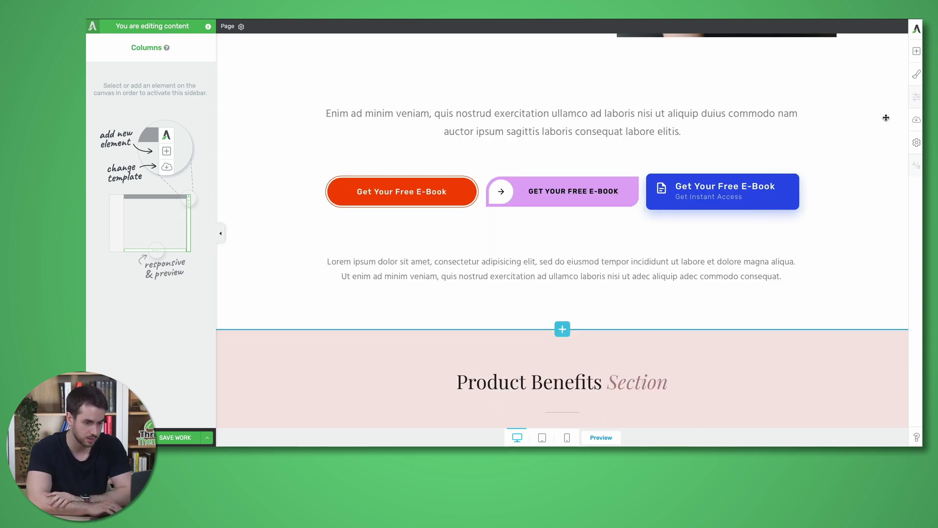
- Insert a Columns element below the buttons using the 1/3-1/3-1/3 layout
{"action": "left_click", "coordinate": [917, 51]}
{"action": "type", "text": "col"}
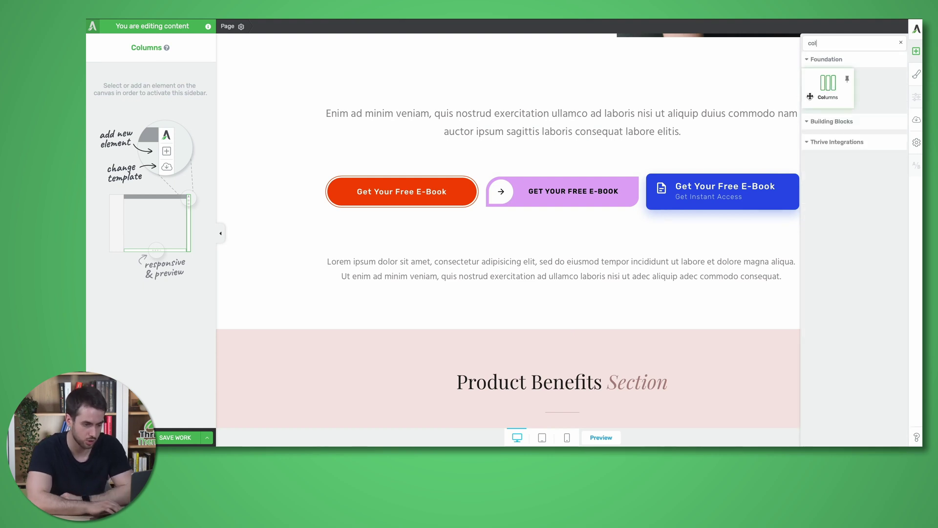
{"action": "left_click_drag", "start_coordinate": [825, 76], "coordinate": [562, 244]}
{"action": "left_click", "coordinate": [561, 250]}
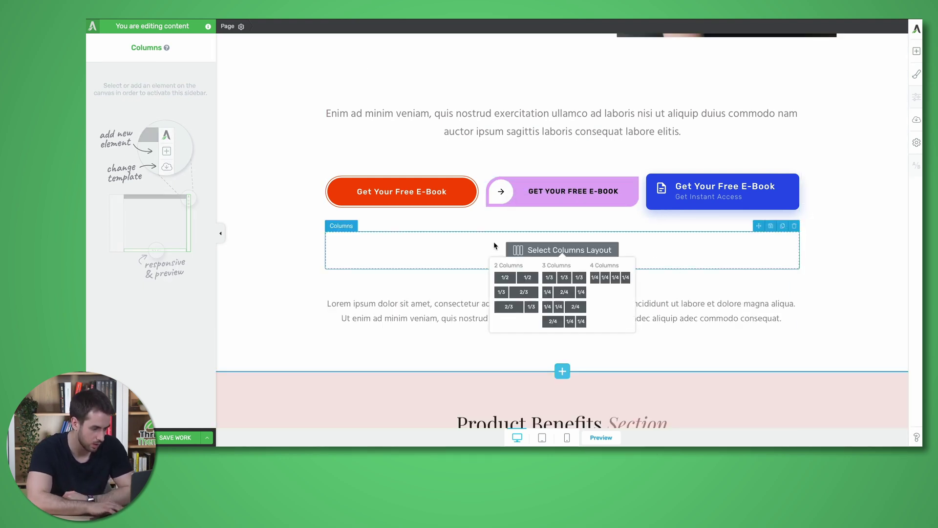
{"action": "left_click", "coordinate": [569, 278]}
{"action": "scroll", "coordinate": [569, 278], "scroll_direction": "down", "scroll_amount": 1}
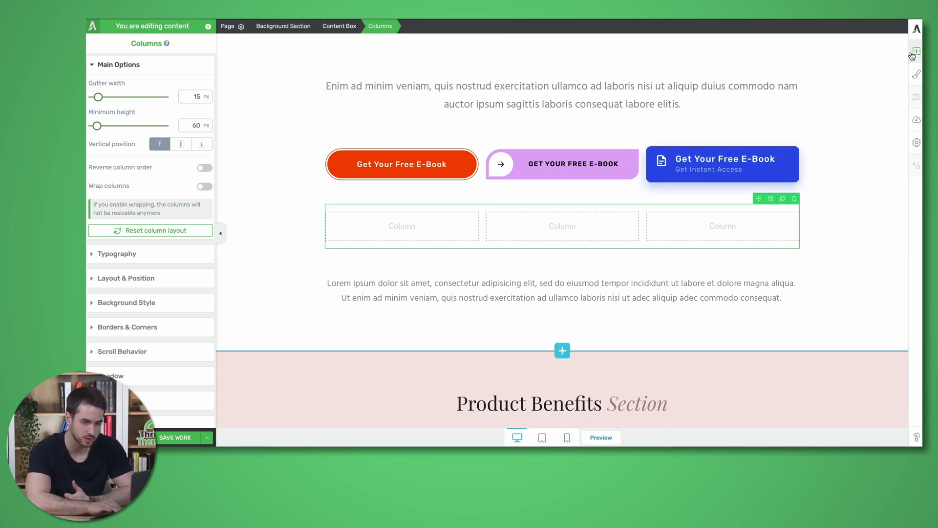
- Drop a Button element into the first new column, creating a default 'Click Here Now' button
{"action": "left_click", "coordinate": [917, 51]}
{"action": "left_click_drag", "start_coordinate": [828, 116], "coordinate": [421, 226]}
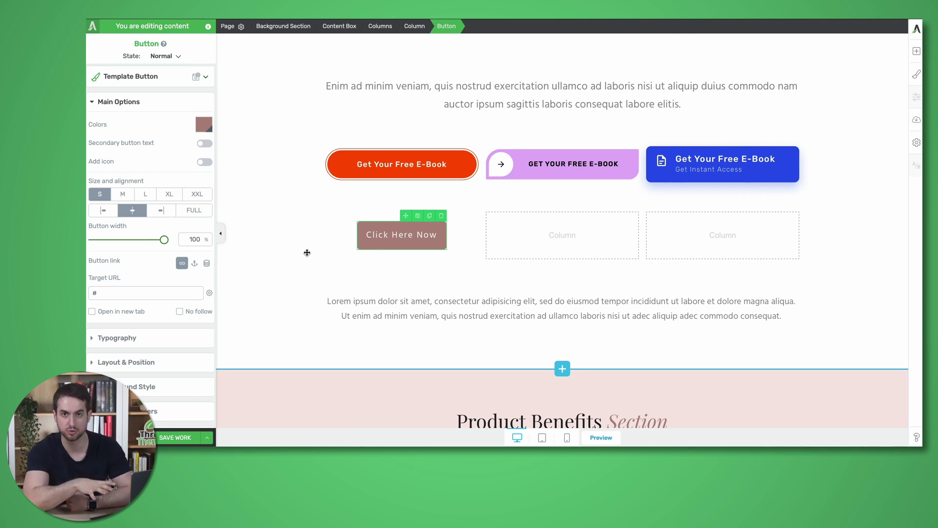
{"action": "scroll", "coordinate": [307, 253], "scroll_direction": "down", "scroll_amount": 2}
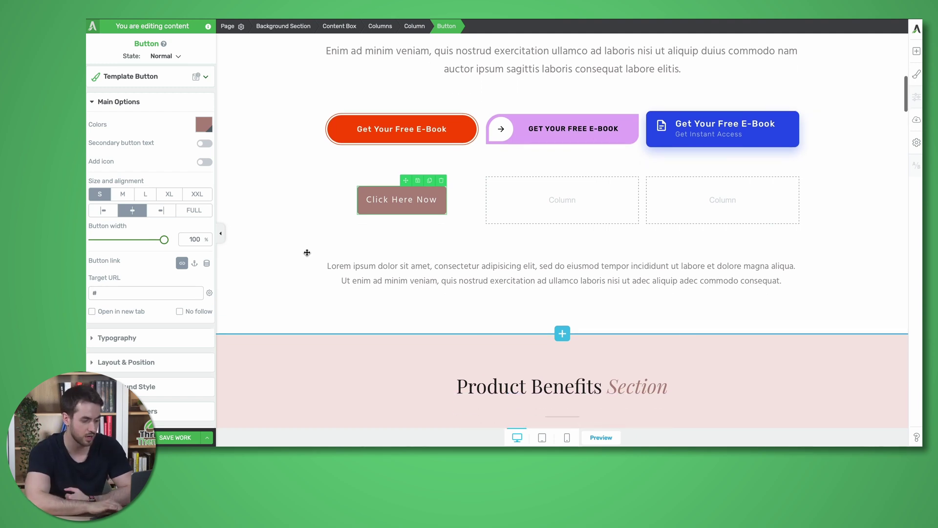
{"action": "scroll", "coordinate": [306, 253], "scroll_direction": "up", "scroll_amount": 1}
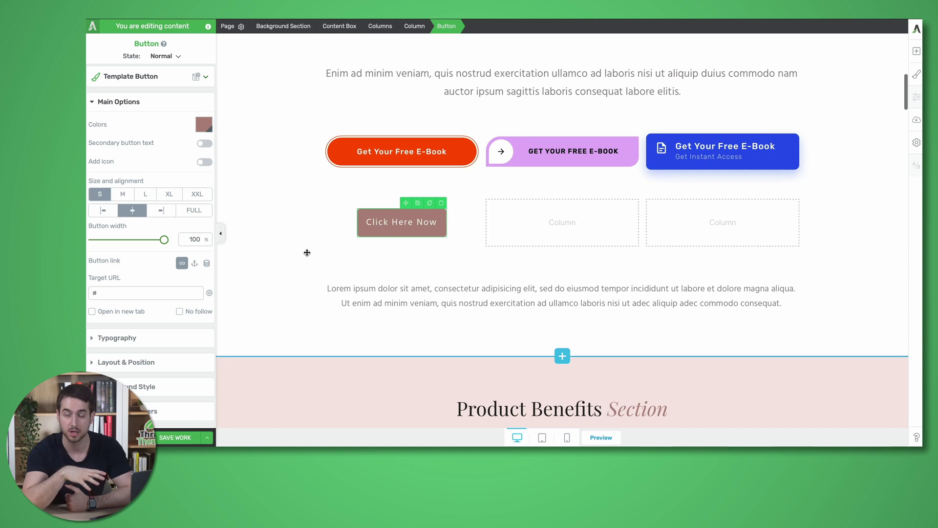
{"action": "scroll", "coordinate": [306, 253], "scroll_direction": "up", "scroll_amount": 1}
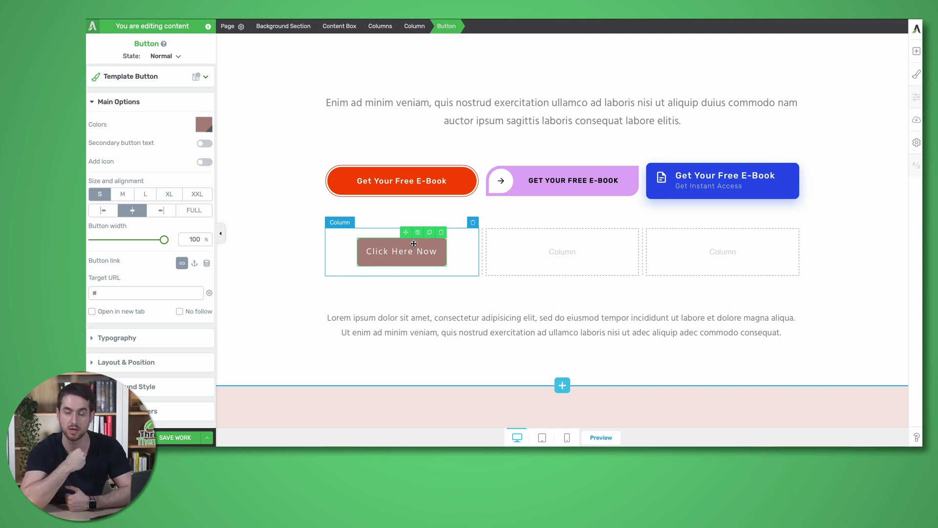
- Inspect the settings of the orange e-book button, its column, row and page section
{"action": "left_click", "coordinate": [338, 195]}
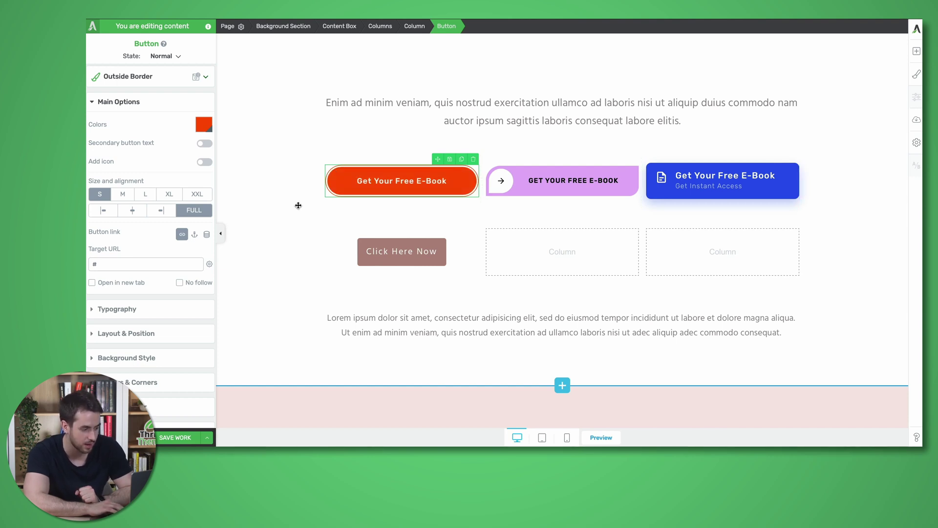
{"action": "left_click", "coordinate": [298, 205]}
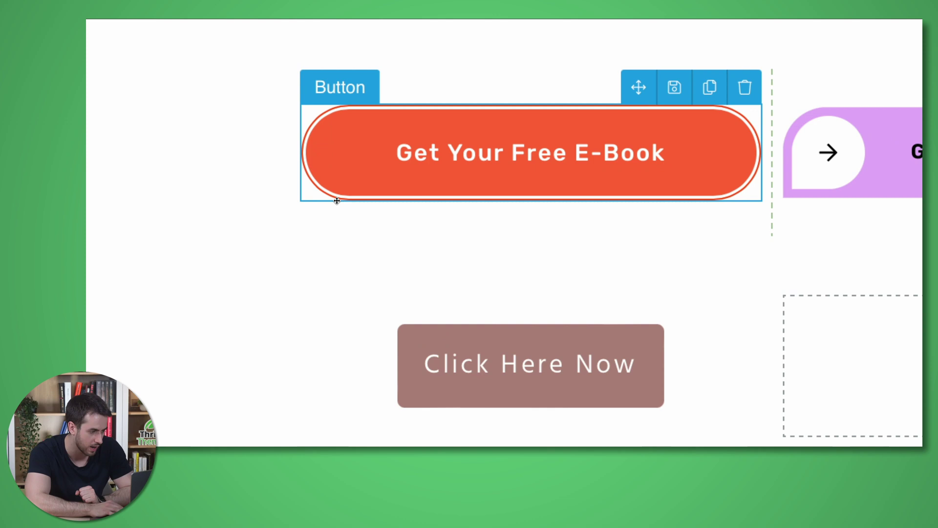
{"action": "left_click", "coordinate": [336, 204]}
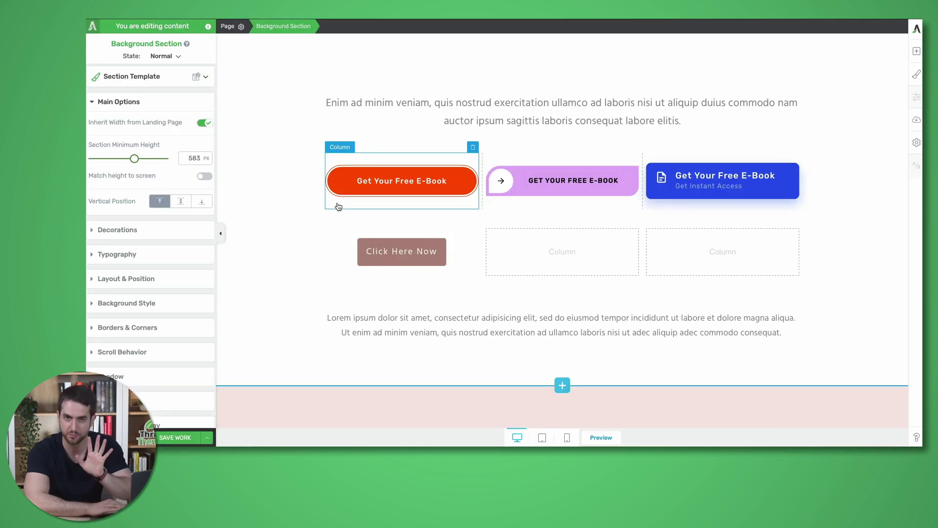
{"action": "left_click", "coordinate": [391, 208]}
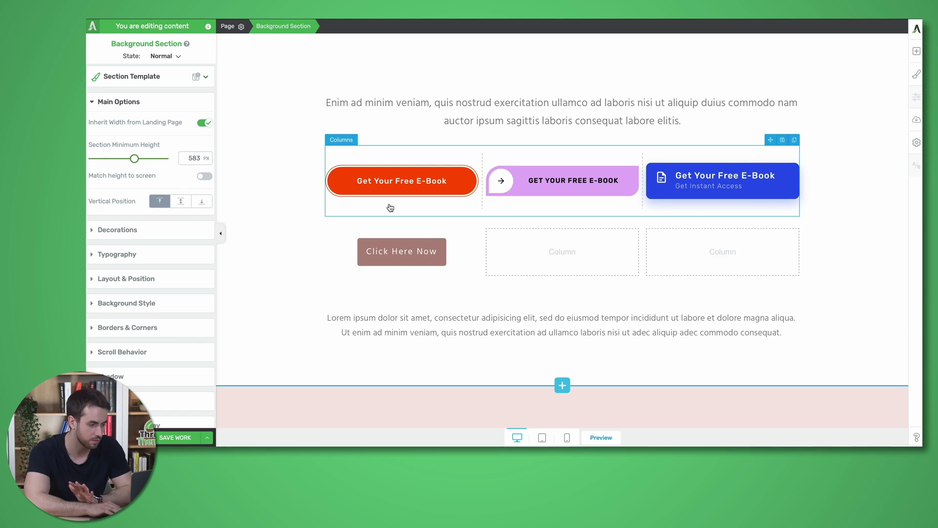
{"action": "left_click", "coordinate": [347, 189]}
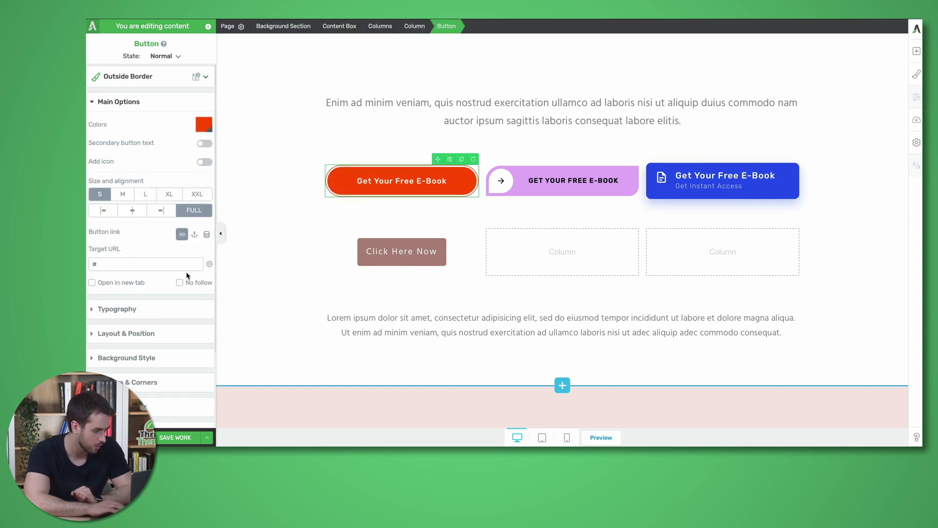
- Check the orange button's font size and letter spacing, then select the new button
{"action": "left_click", "coordinate": [161, 309]}
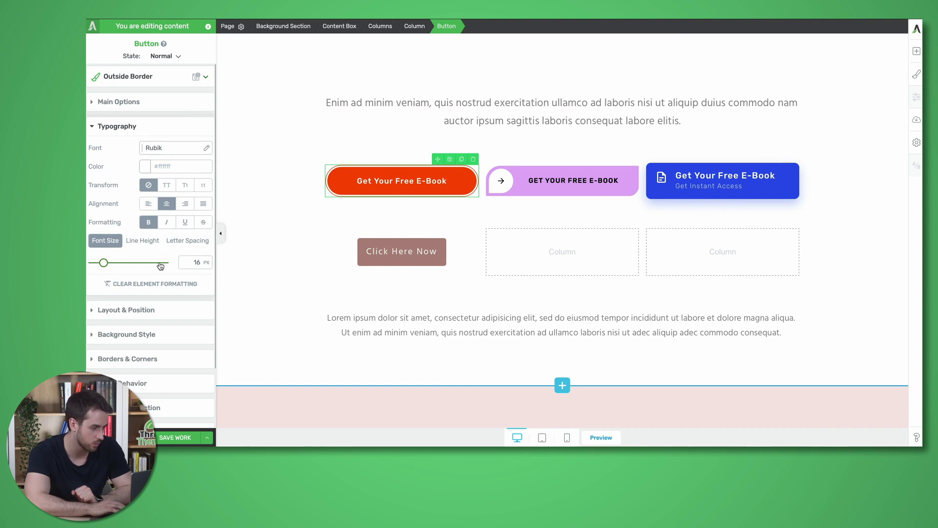
{"action": "left_click", "coordinate": [197, 261]}
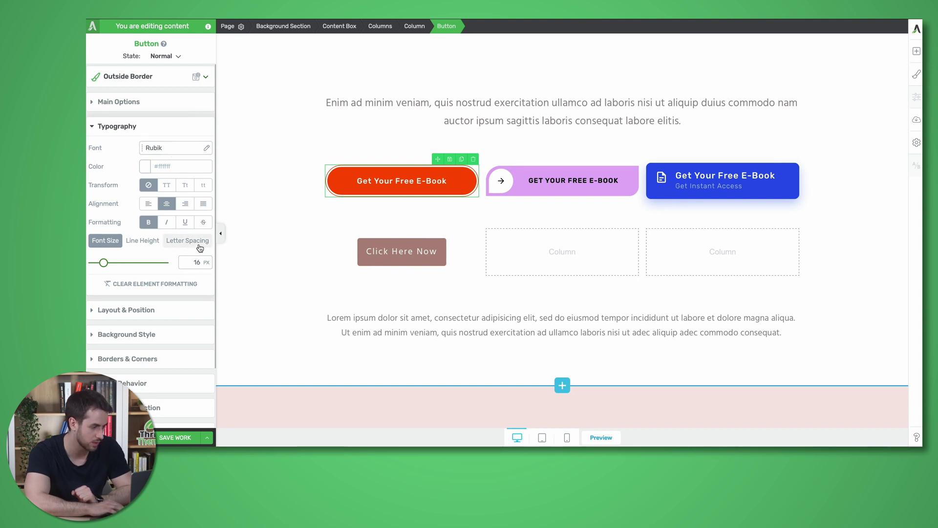
{"action": "left_click", "coordinate": [199, 247]}
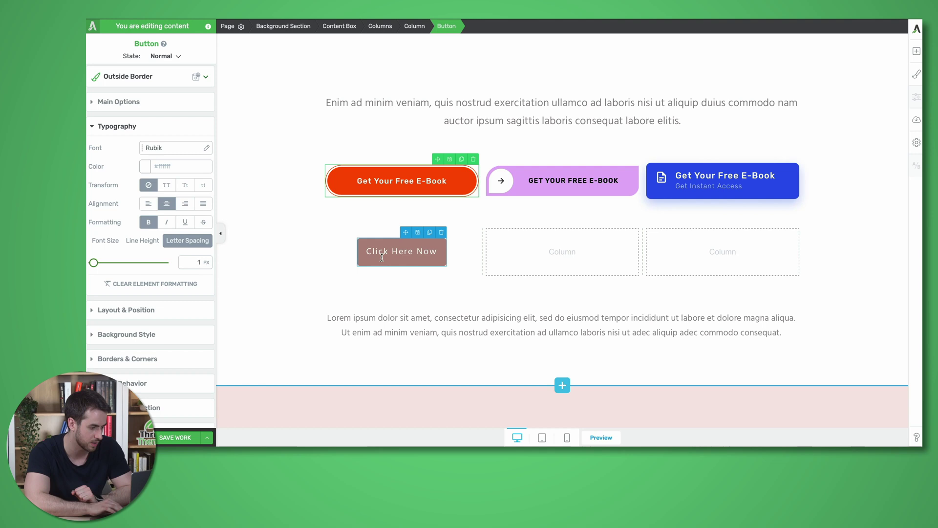
{"action": "double_click", "coordinate": [385, 250]}
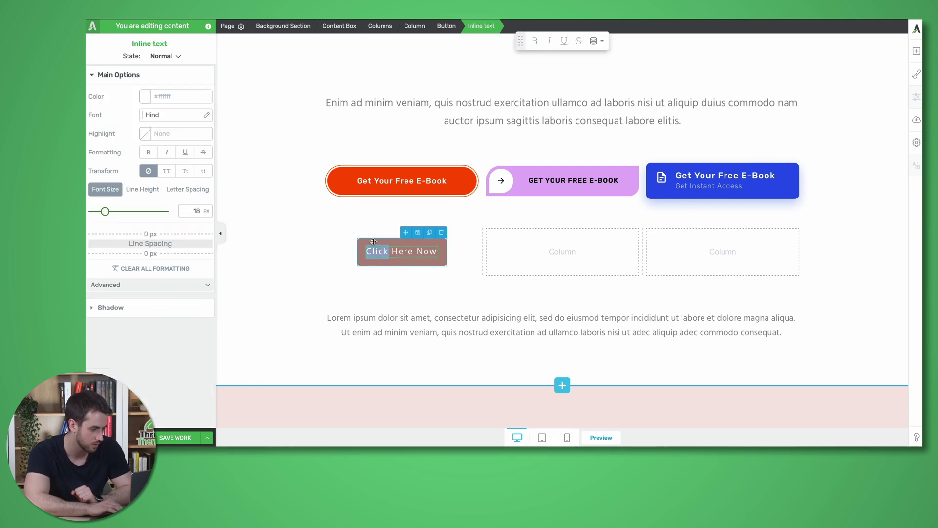
{"action": "left_click", "coordinate": [382, 261]}
- Change the new button's font from Hind to the Google Font Rubik
{"action": "left_click", "coordinate": [174, 155]}
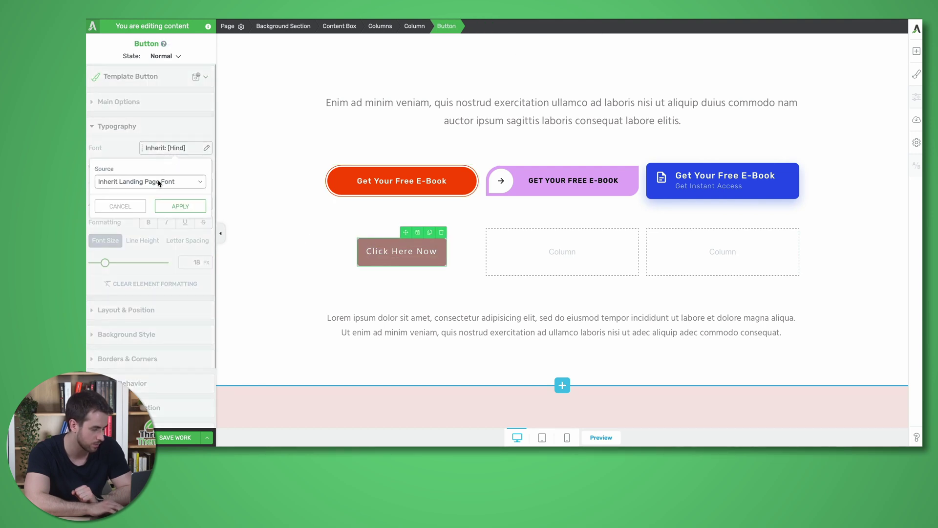
{"action": "left_click", "coordinate": [161, 181]}
{"action": "left_click", "coordinate": [162, 152]}
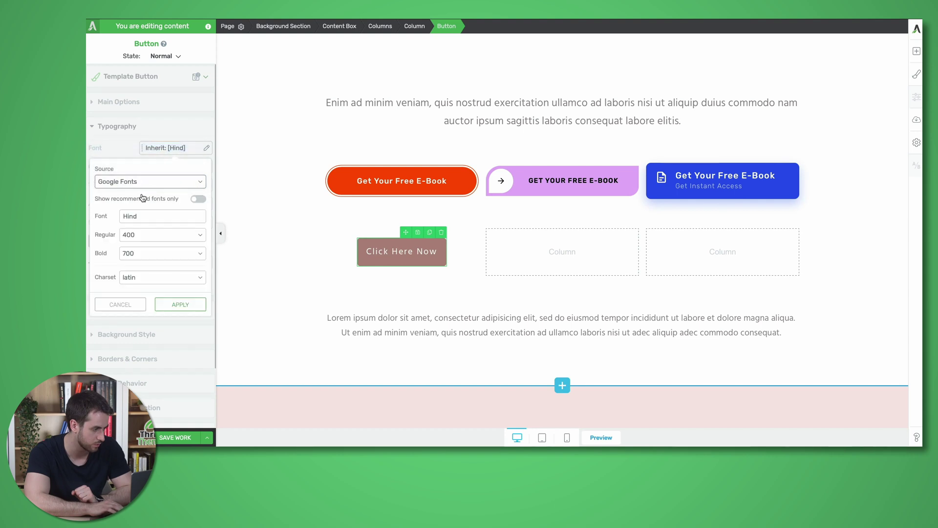
{"action": "left_click", "coordinate": [141, 213]}
{"action": "type", "text": "rubik"}
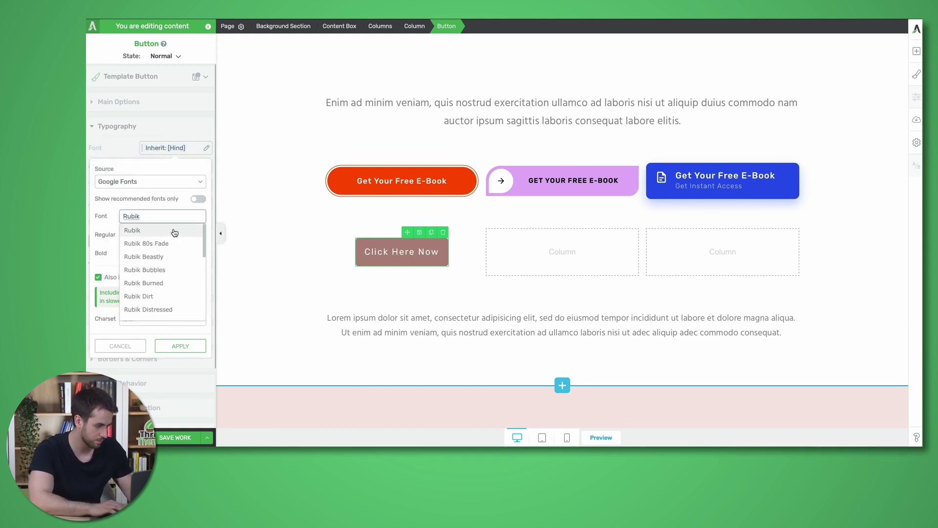
{"action": "left_click", "coordinate": [175, 231]}
{"action": "left_click", "coordinate": [180, 346]}
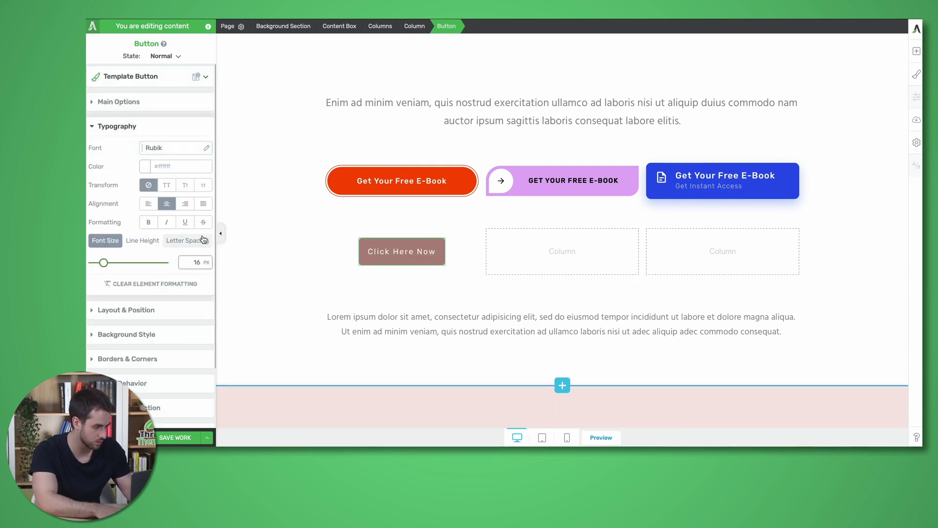
- Set the new button's letter spacing to 1 px and compare with the orange original
{"action": "left_click", "coordinate": [187, 241]}
{"action": "double_click", "coordinate": [195, 262]}
{"action": "type", "text": "1"}
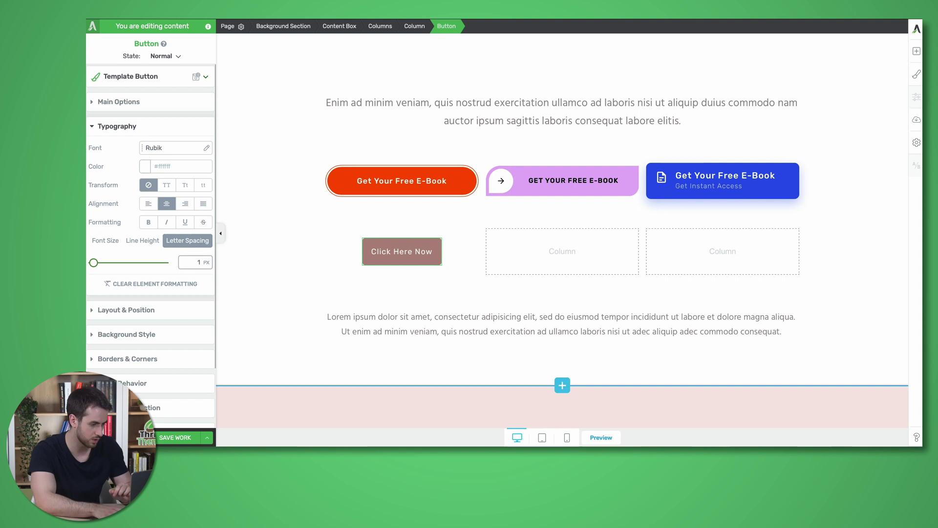
{"action": "left_click", "coordinate": [335, 178]}
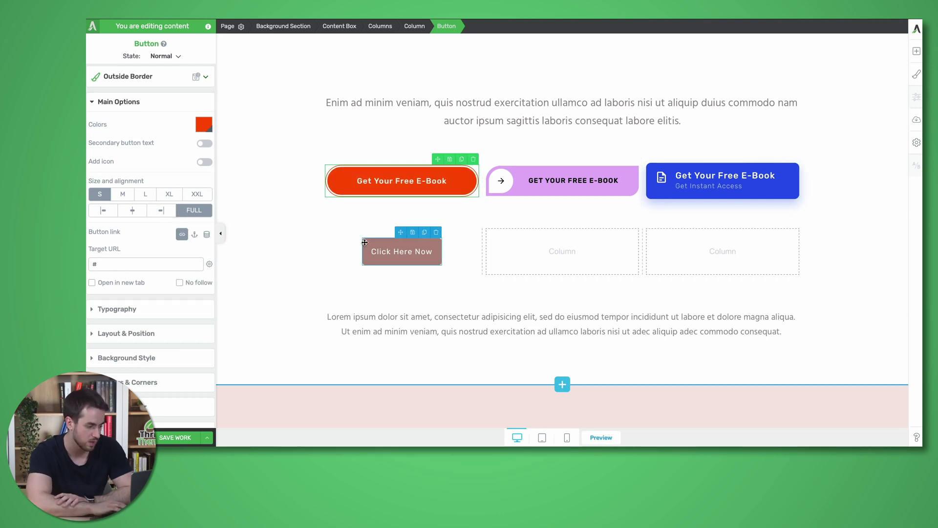
- Set the new button to FULL-width alignment and enter 22 px padding values
{"action": "left_click", "coordinate": [371, 262]}
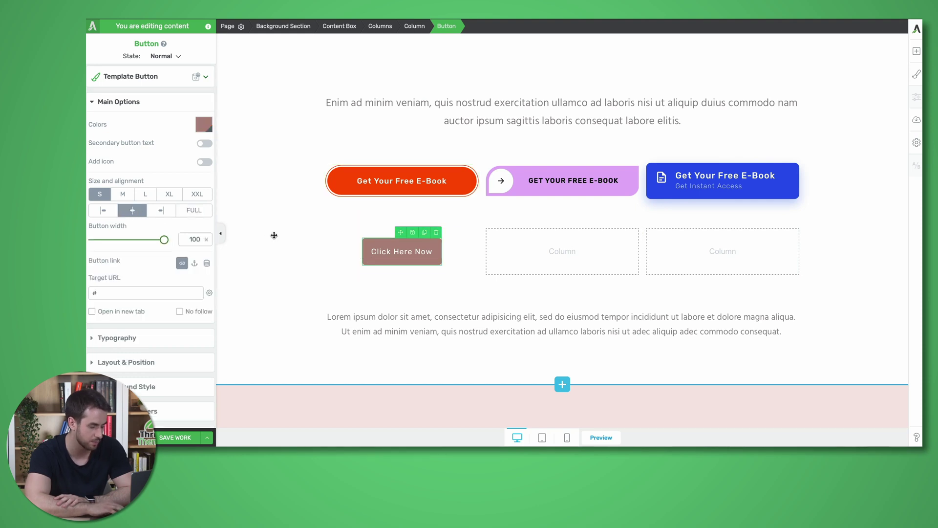
{"action": "left_click", "coordinate": [193, 211]}
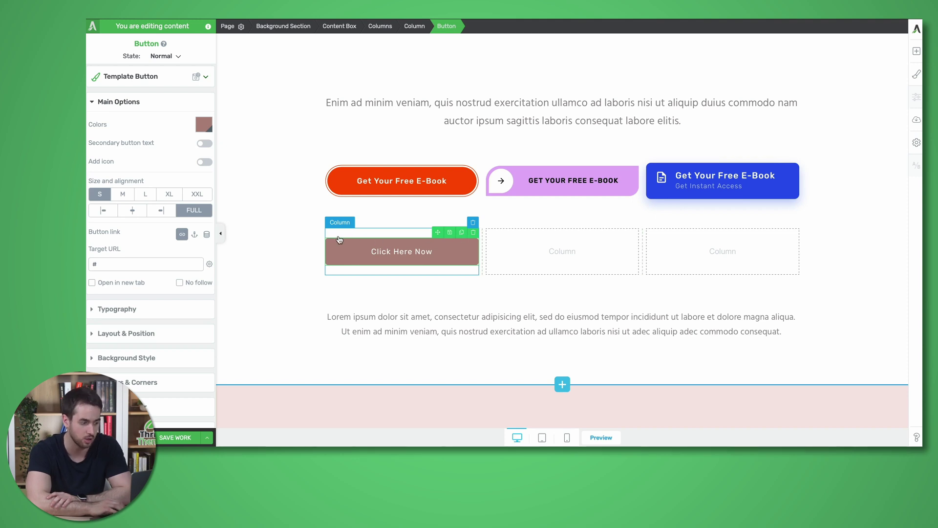
{"action": "left_click", "coordinate": [326, 193]}
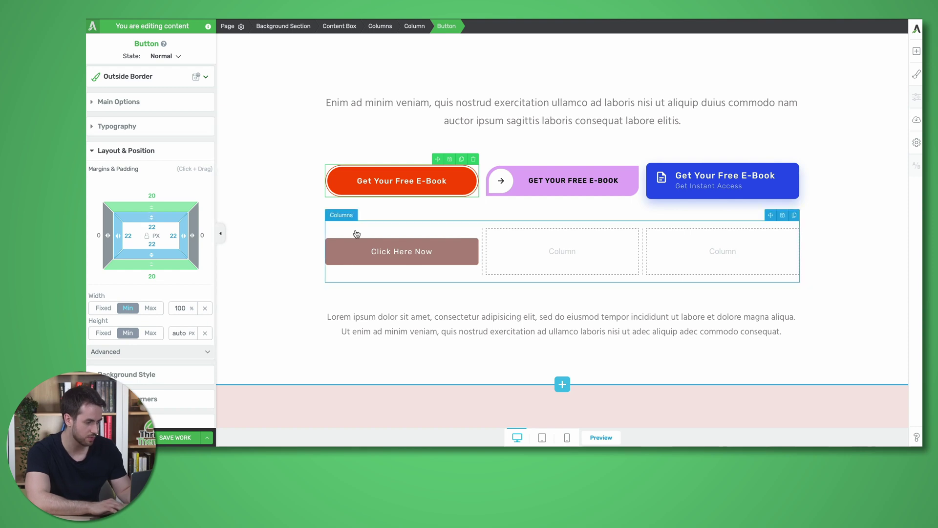
{"action": "left_click", "coordinate": [352, 245]}
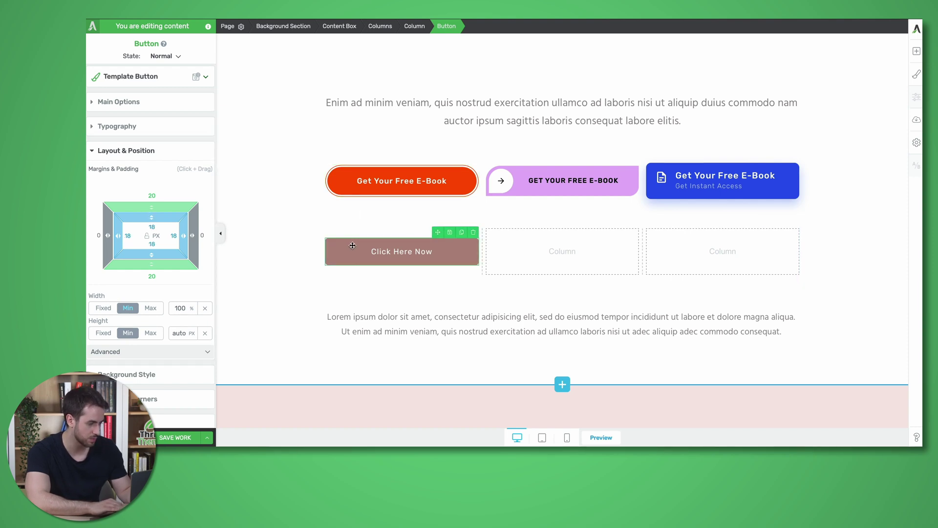
{"action": "type", "text": "22"}
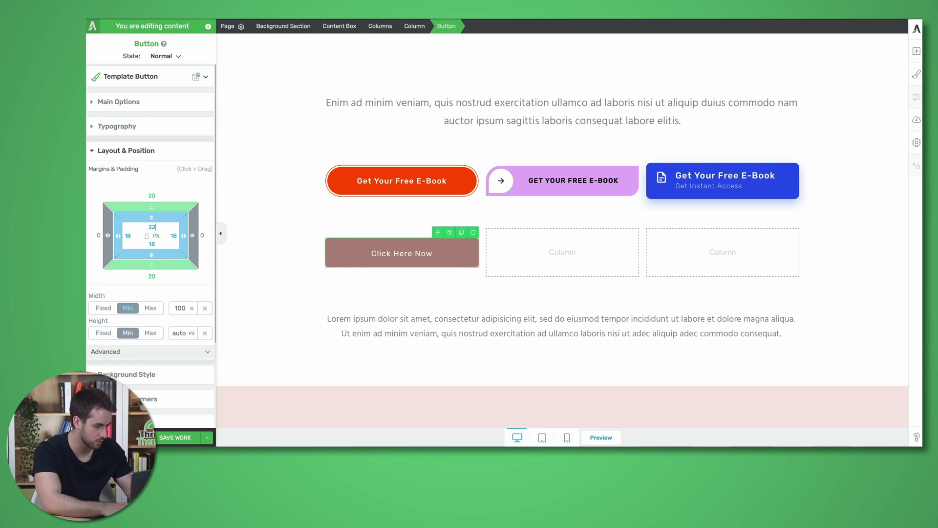
{"action": "type", "text": "22"}
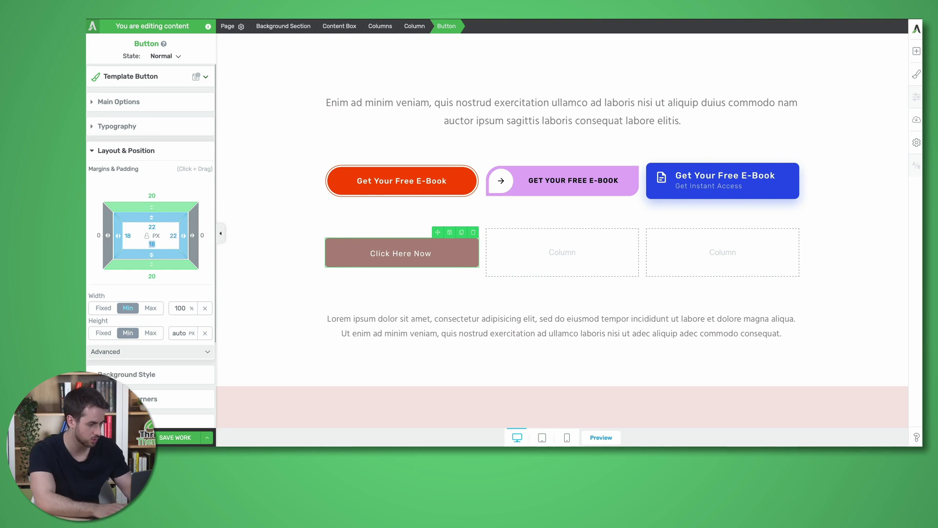
{"action": "type", "text": "2222"}
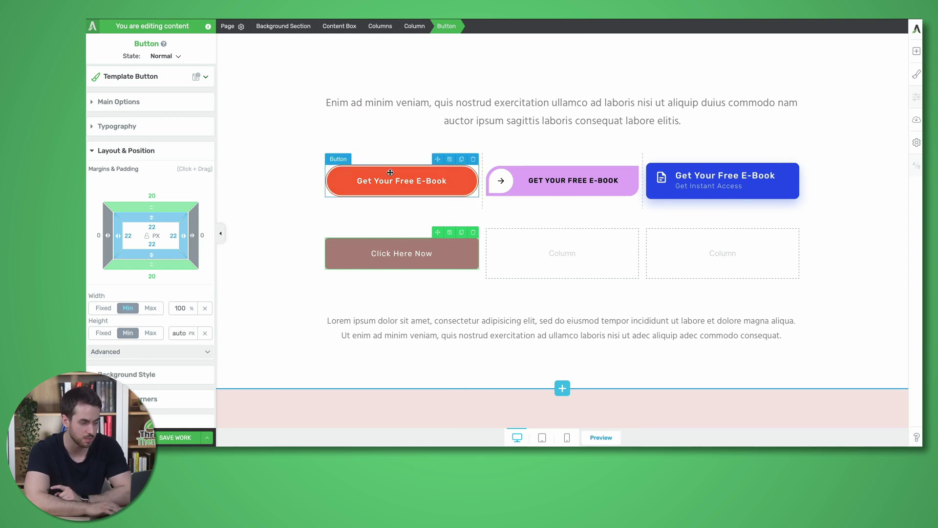
- Retype the new button's 'Click Here Now' label as 'Get Your Free E-Book'
{"action": "double_click", "coordinate": [407, 177]}
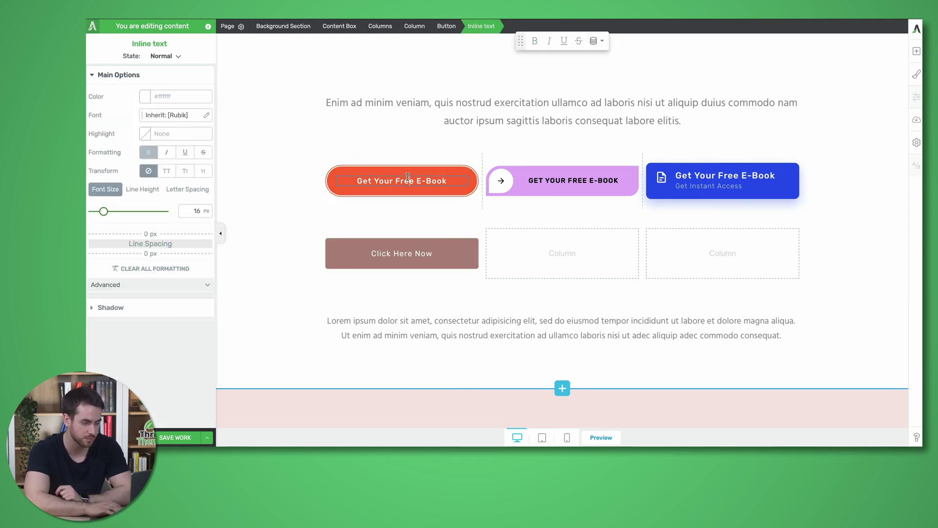
{"action": "left_click", "coordinate": [392, 248]}
{"action": "triple_click", "coordinate": [392, 247]}
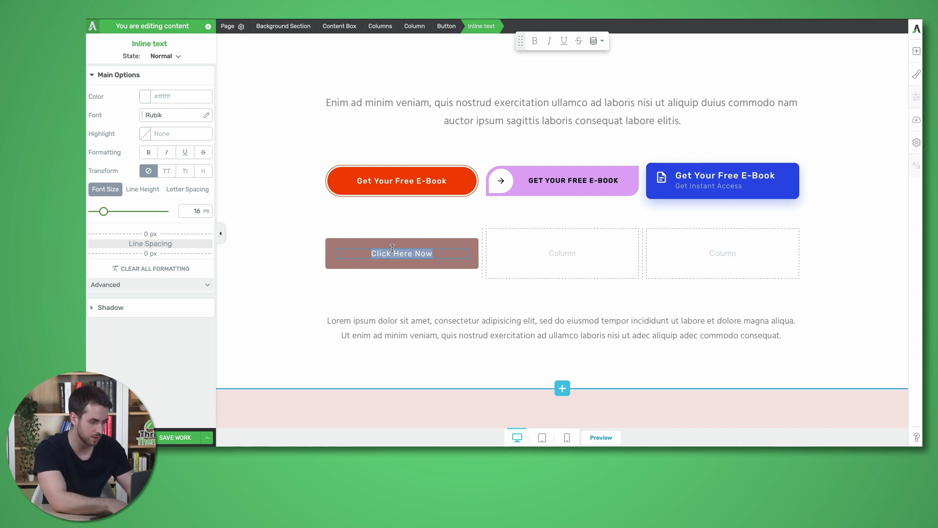
{"action": "type", "text": "Get Your Free "}
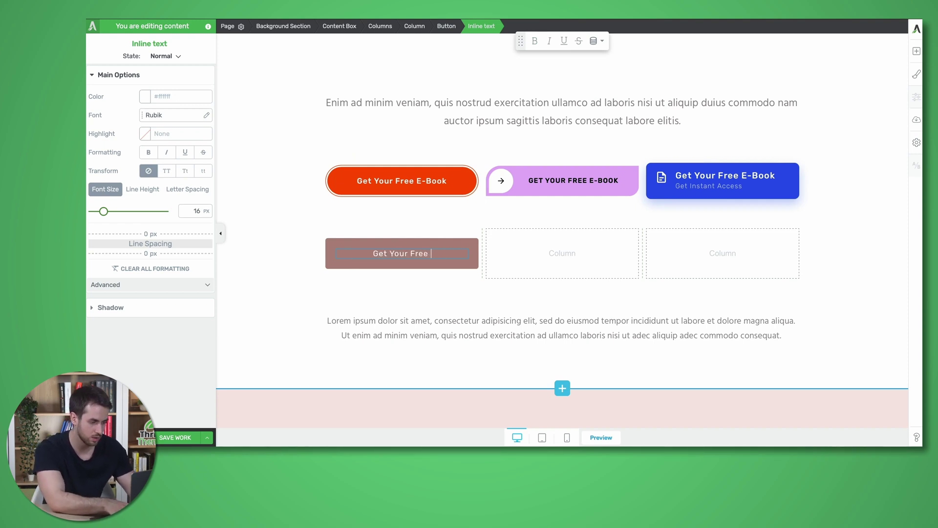
{"action": "type", "text": "E-Book"}
{"action": "key", "text": "Escape"}
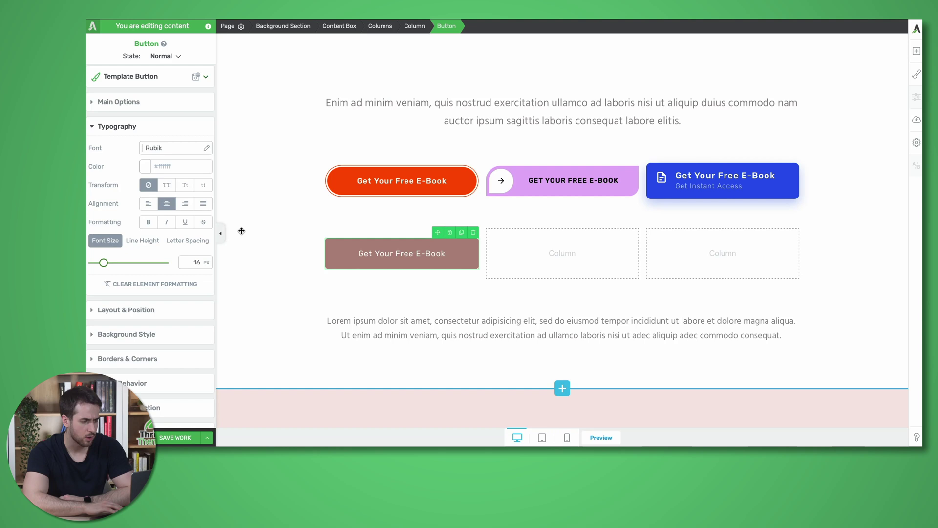
{"action": "left_click", "coordinate": [241, 230]}
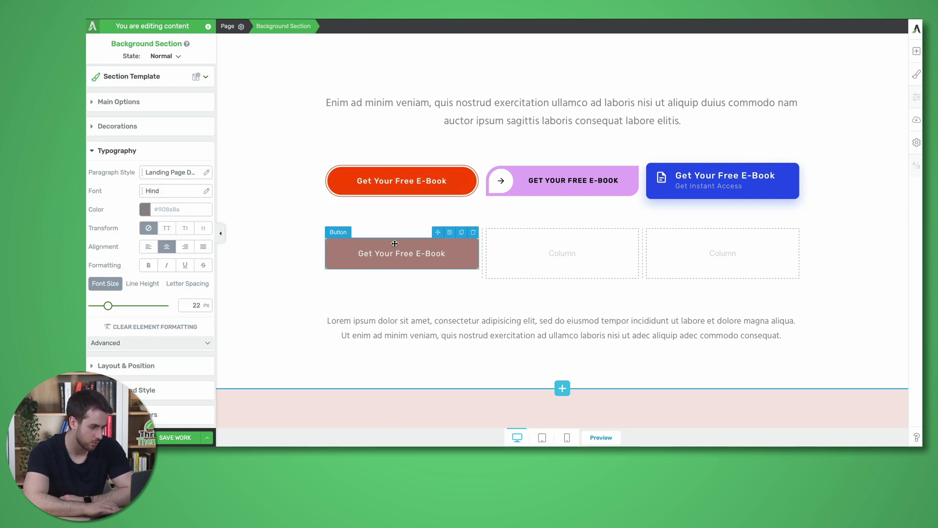
{"action": "left_click", "coordinate": [365, 179]}
{"action": "left_click", "coordinate": [340, 191]}
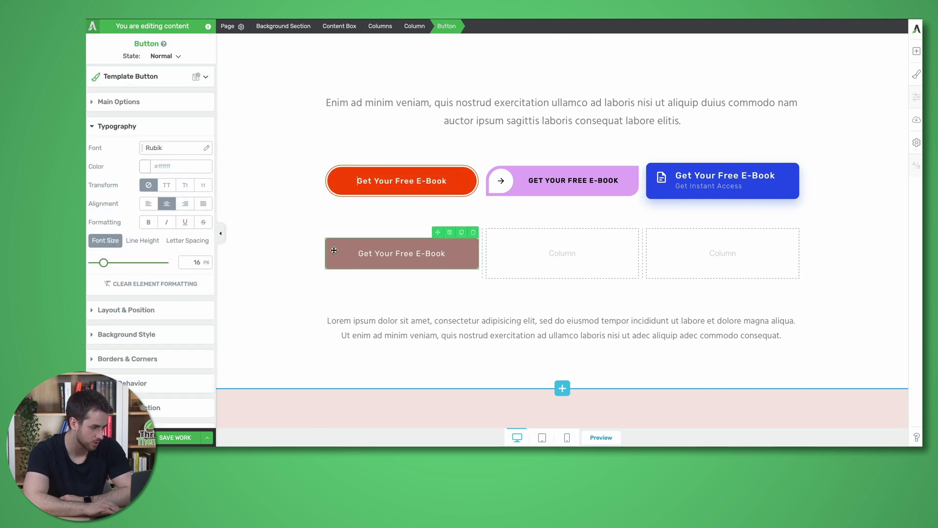
- Make the new button's text bold and sample the original's #ff6c3b orange
{"action": "left_click", "coordinate": [148, 222]}
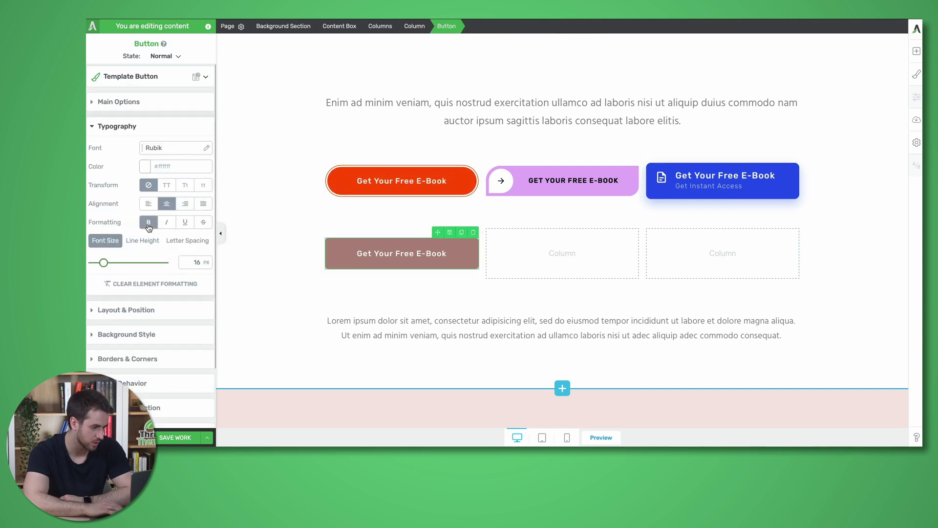
{"action": "left_click", "coordinate": [266, 259]}
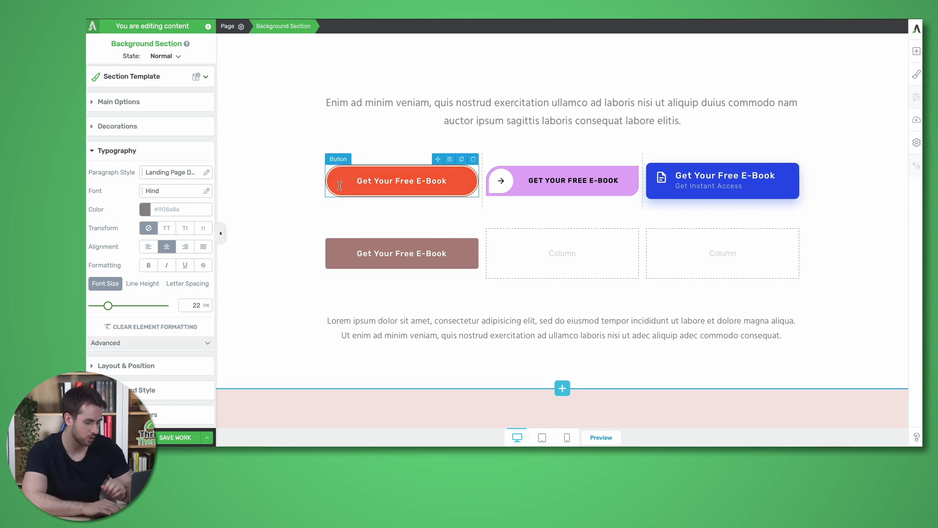
{"action": "key", "text": "ctrl+alt+c"}
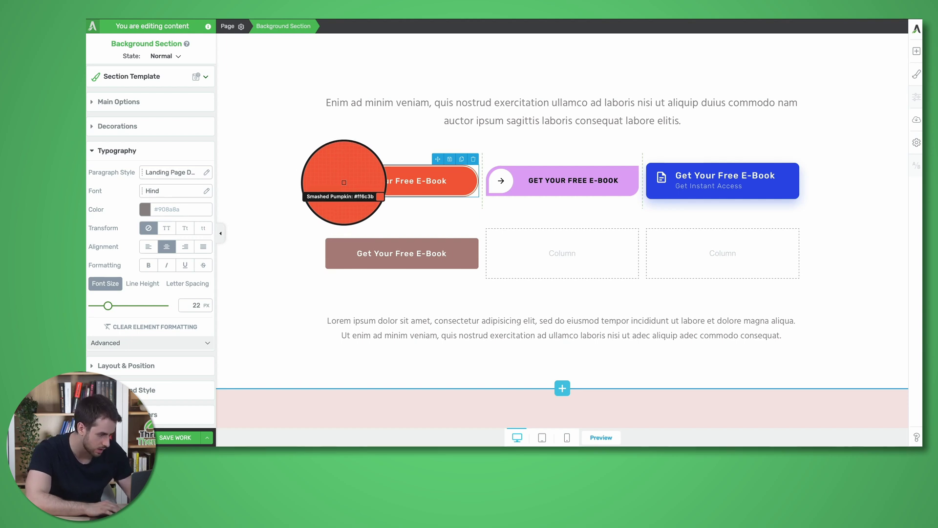
{"action": "left_click", "coordinate": [344, 183]}
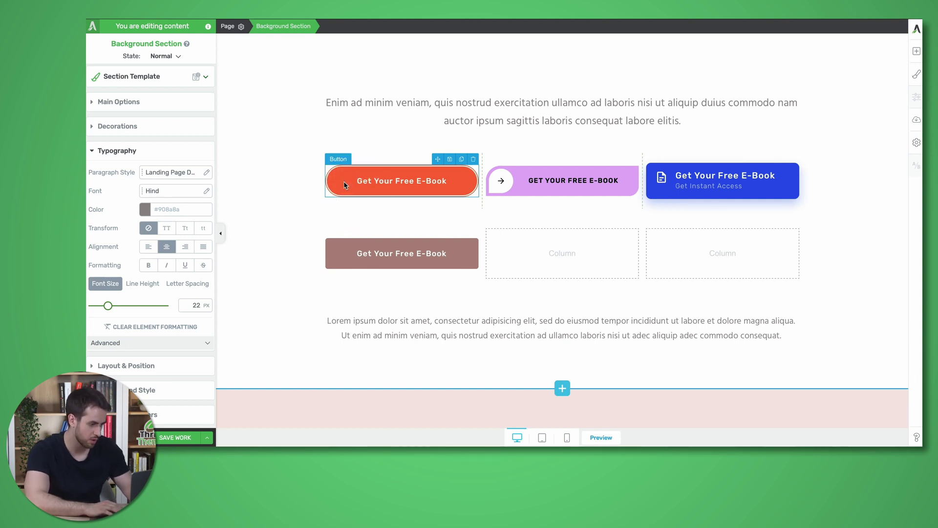
- Set the new button's solid background colour to #ff6c3b
{"action": "left_click", "coordinate": [335, 263]}
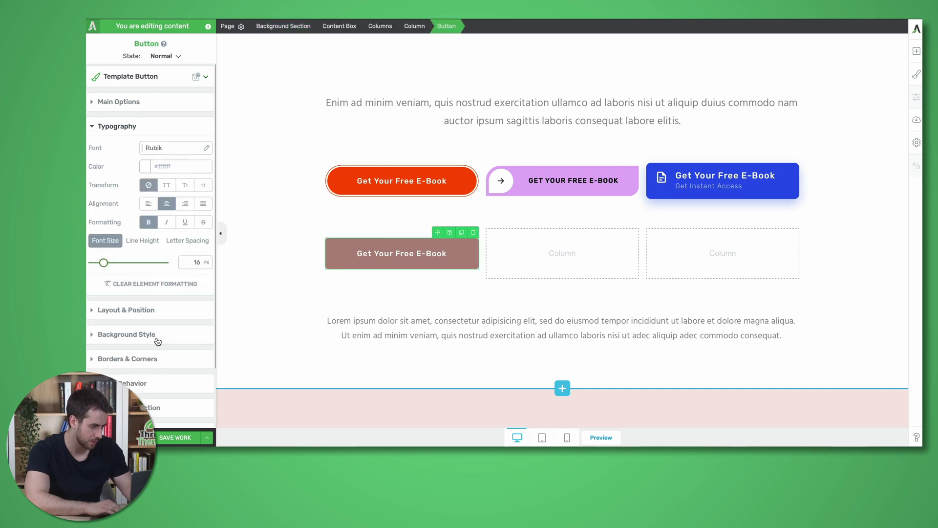
{"action": "scroll", "coordinate": [167, 303], "scroll_direction": "down", "scroll_amount": 3}
{"action": "left_click", "coordinate": [171, 269]}
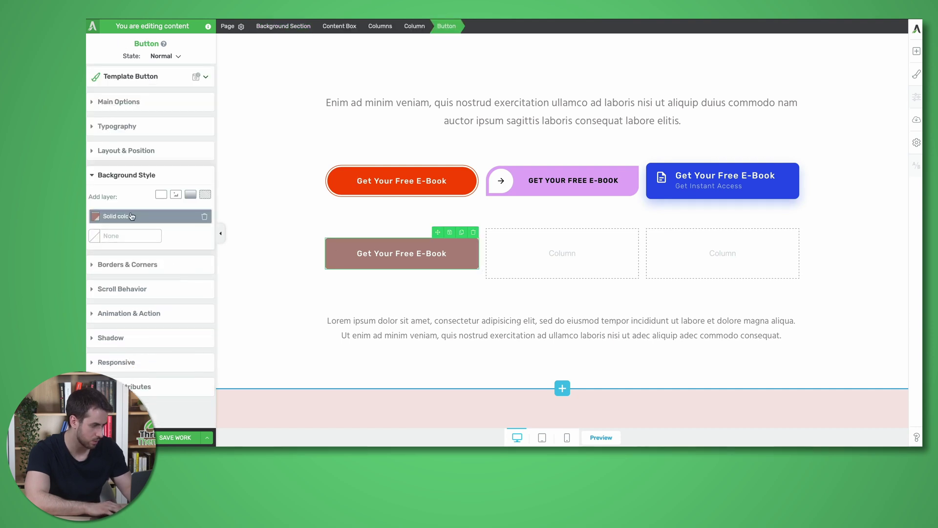
{"action": "left_click", "coordinate": [132, 216]}
{"action": "key", "text": "ctrl+v"}
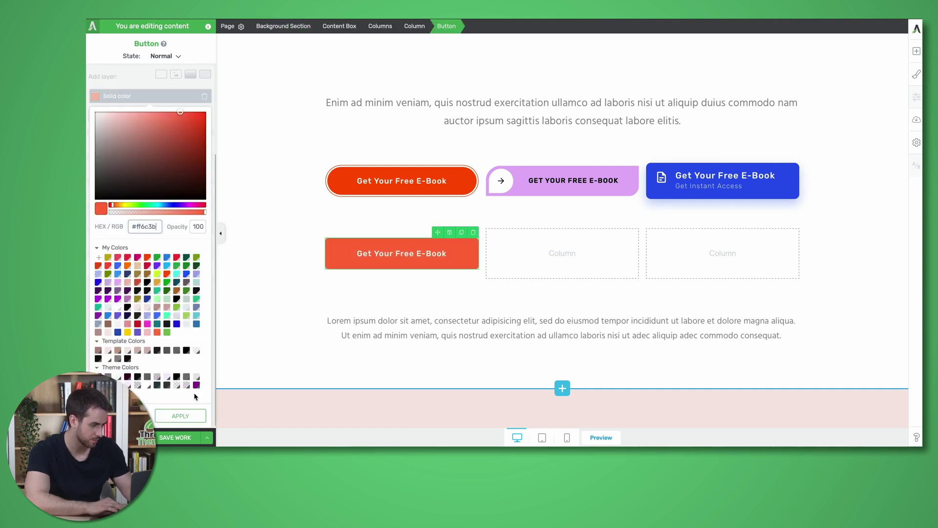
{"action": "left_click", "coordinate": [180, 416]}
{"action": "left_click", "coordinate": [281, 228]}
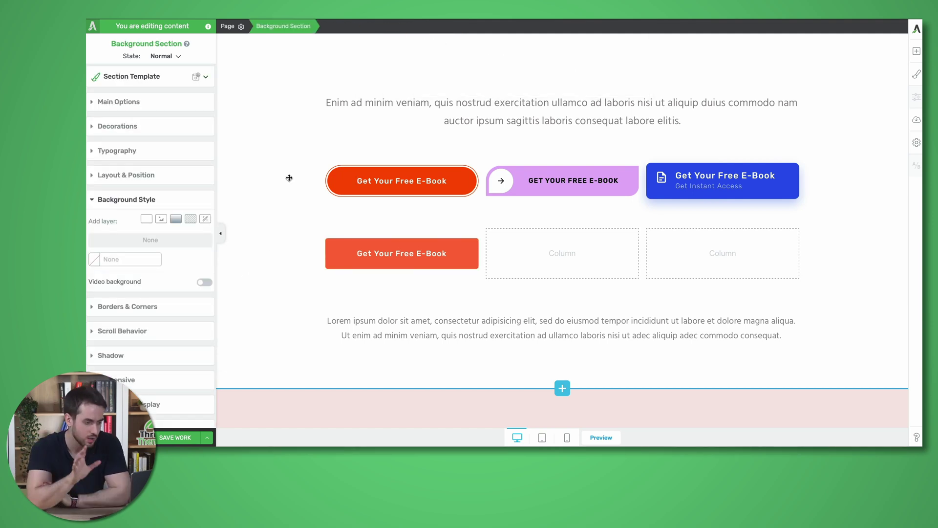
- Give the new button a 1 px solid border coloured #ff6c3b
{"action": "left_click", "coordinate": [342, 194]}
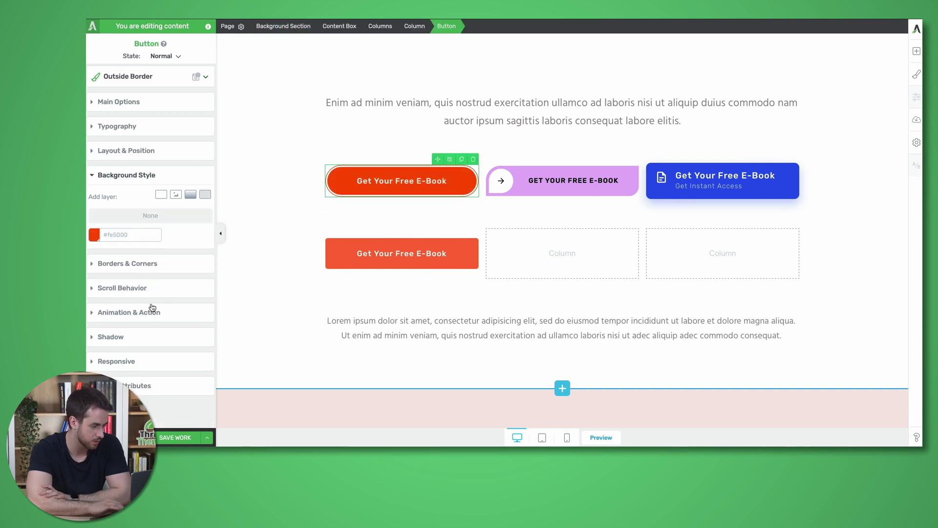
{"action": "left_click", "coordinate": [148, 264]}
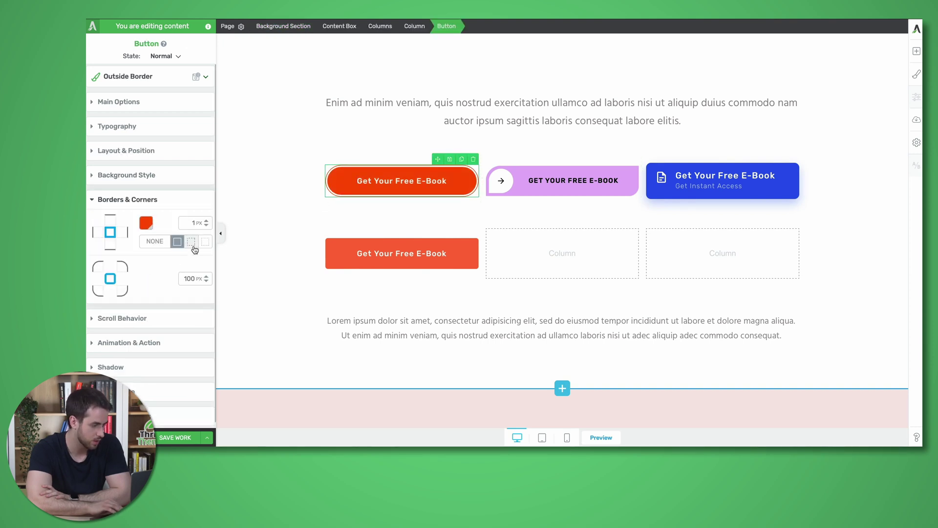
{"action": "left_click", "coordinate": [340, 267]}
{"action": "left_click", "coordinate": [147, 224]}
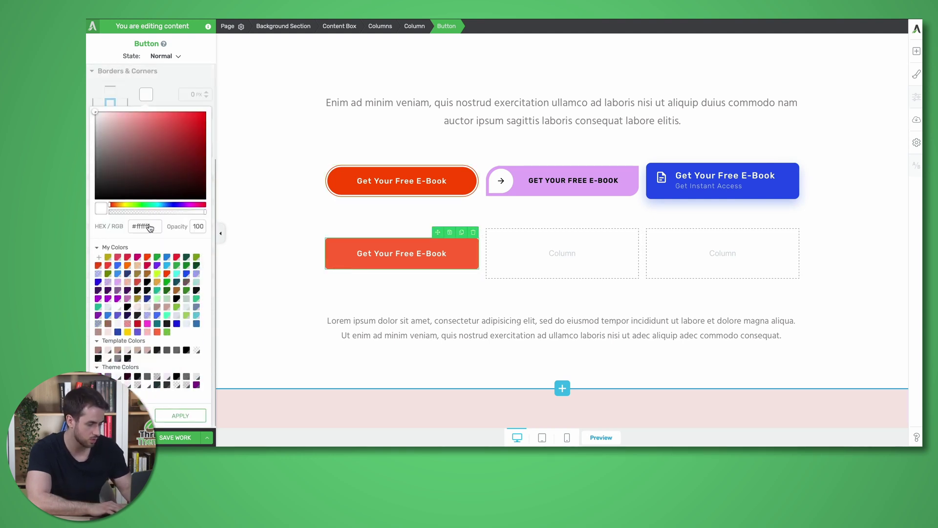
{"action": "double_click", "coordinate": [141, 227]}
{"action": "type", "text": "#ff6c3b"}
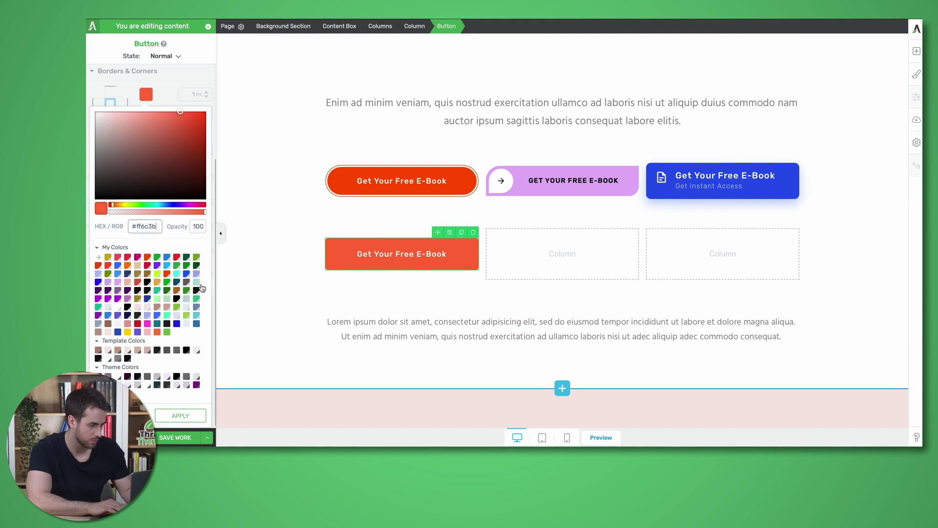
{"action": "left_click", "coordinate": [179, 416]}
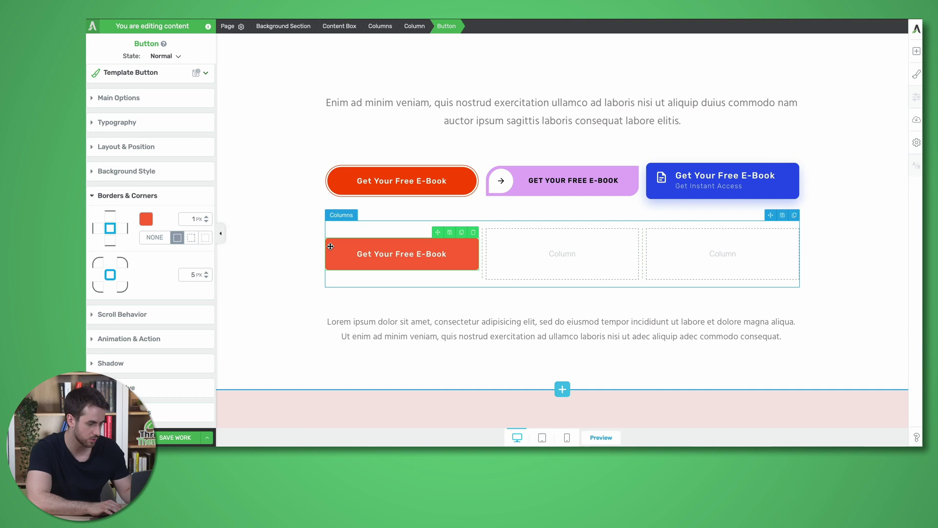
{"action": "left_click", "coordinate": [312, 255]}
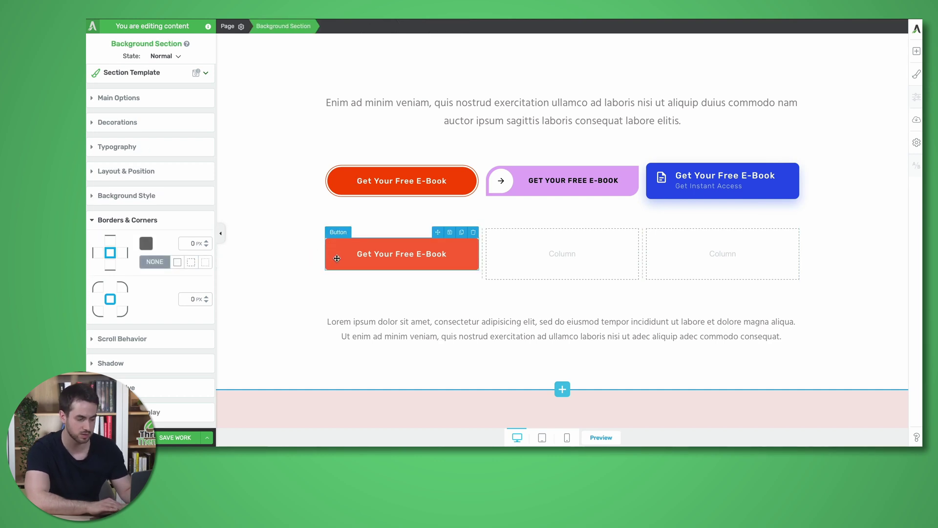
- Round the new button's corners to a 100 px radius, matching the original
{"action": "left_click", "coordinate": [337, 258]}
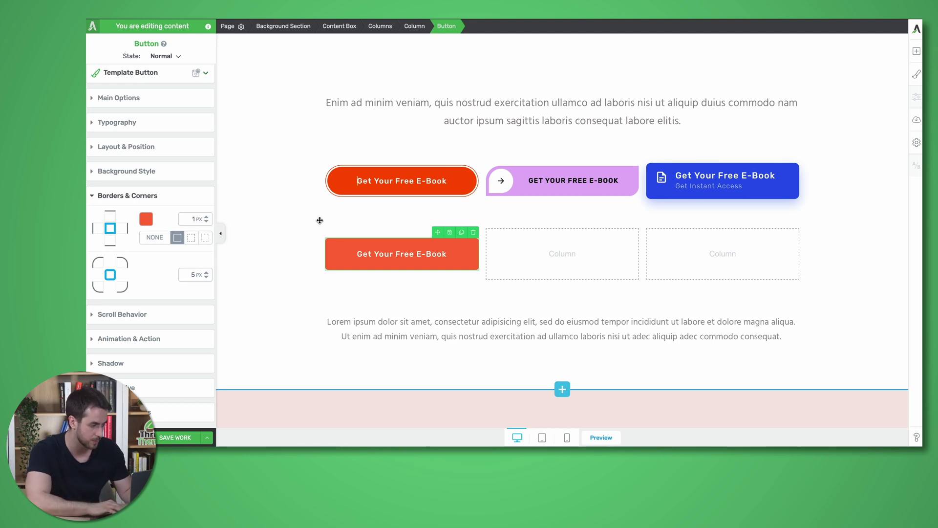
{"action": "left_click", "coordinate": [337, 193]}
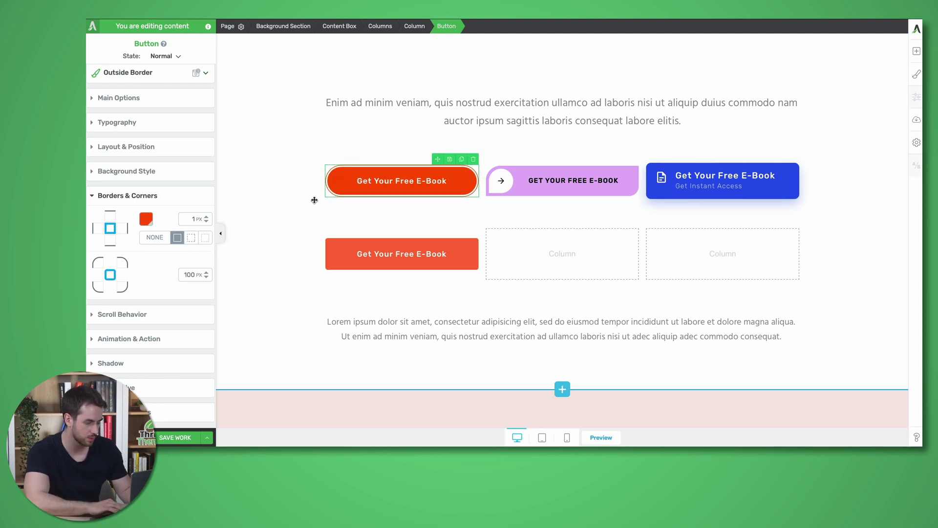
{"action": "left_click", "coordinate": [329, 267]}
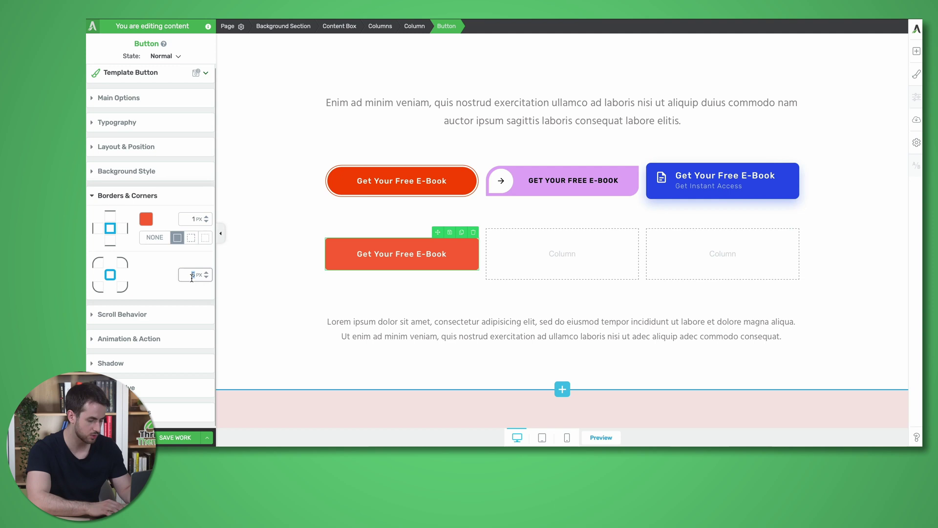
{"action": "type", "text": "100"}
{"action": "left_click", "coordinate": [259, 221]}
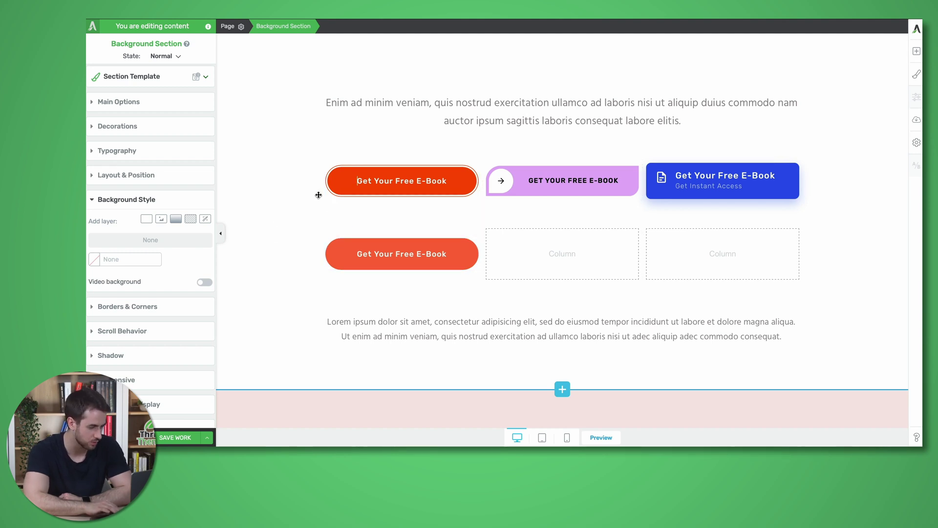
- Eyedrop the top orange button's colour and apply it as the new button's background
{"action": "left_click", "coordinate": [336, 253]}
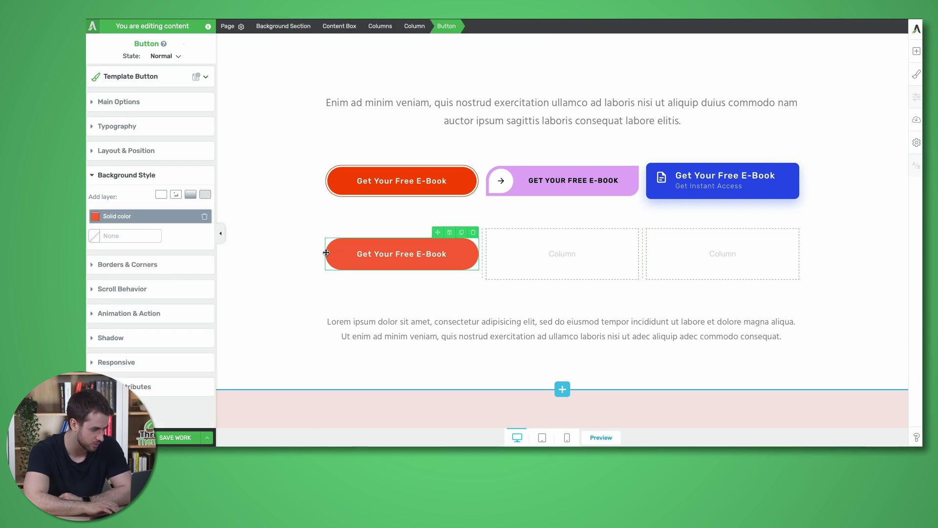
{"action": "left_click", "coordinate": [135, 223]}
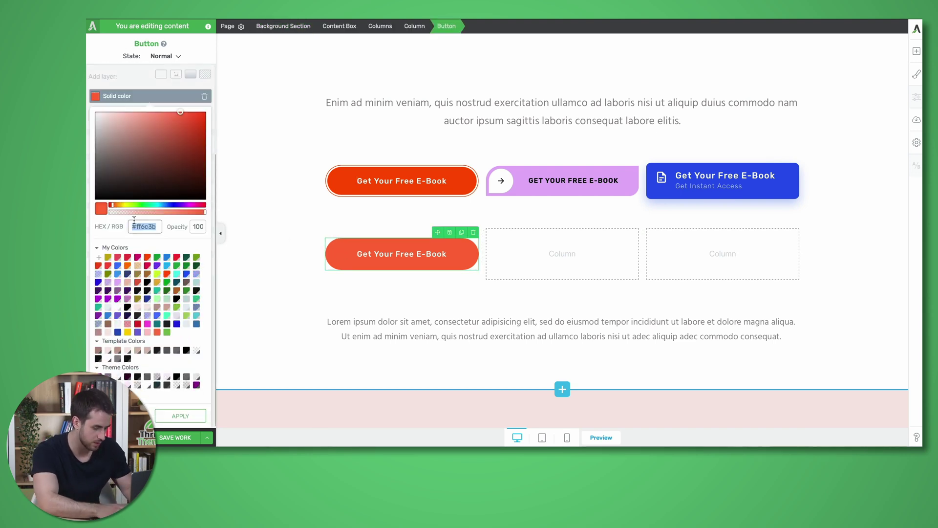
{"action": "left_click", "coordinate": [133, 255]}
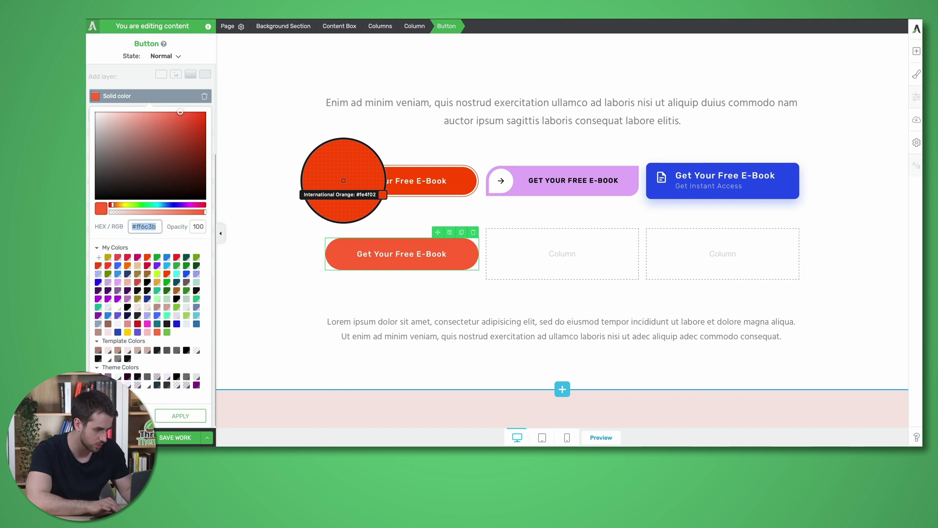
{"action": "left_click", "coordinate": [345, 183]}
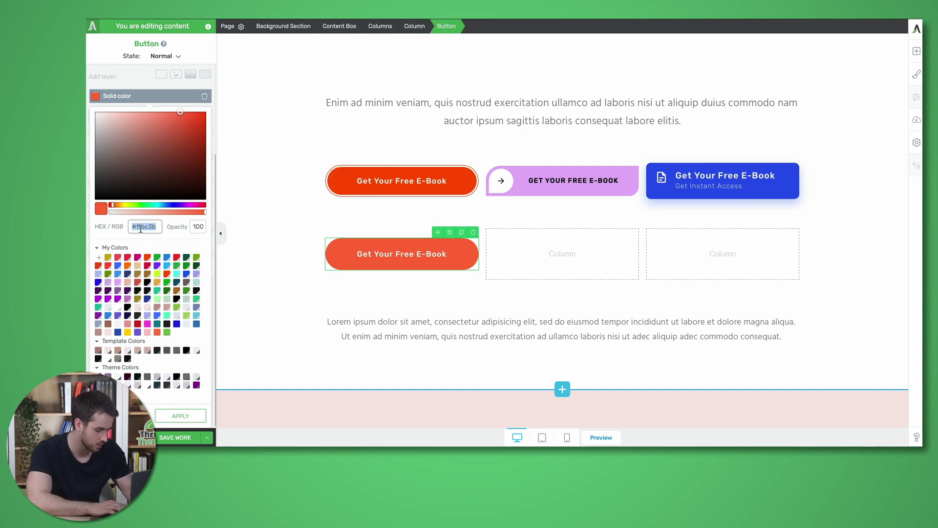
{"action": "left_click", "coordinate": [180, 416]}
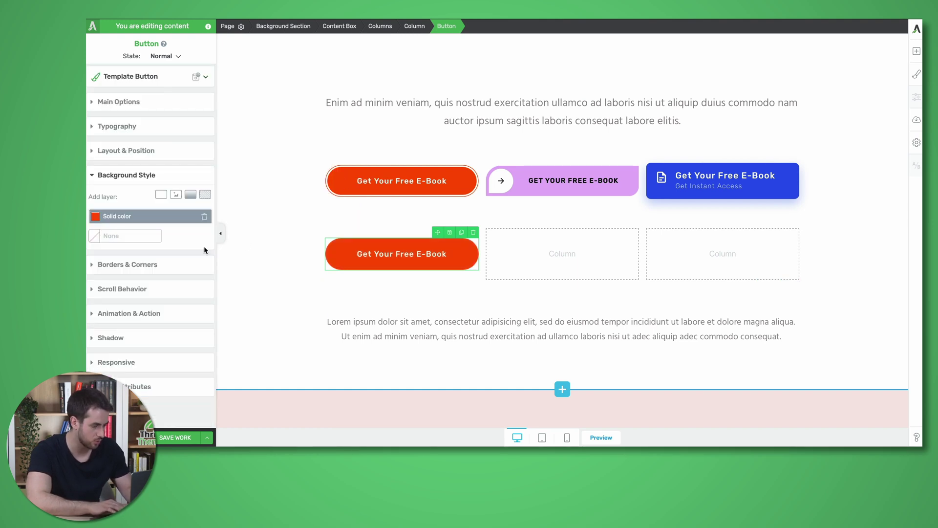
- Set the new button's border colour to #fe4f02
{"action": "left_click", "coordinate": [145, 269]}
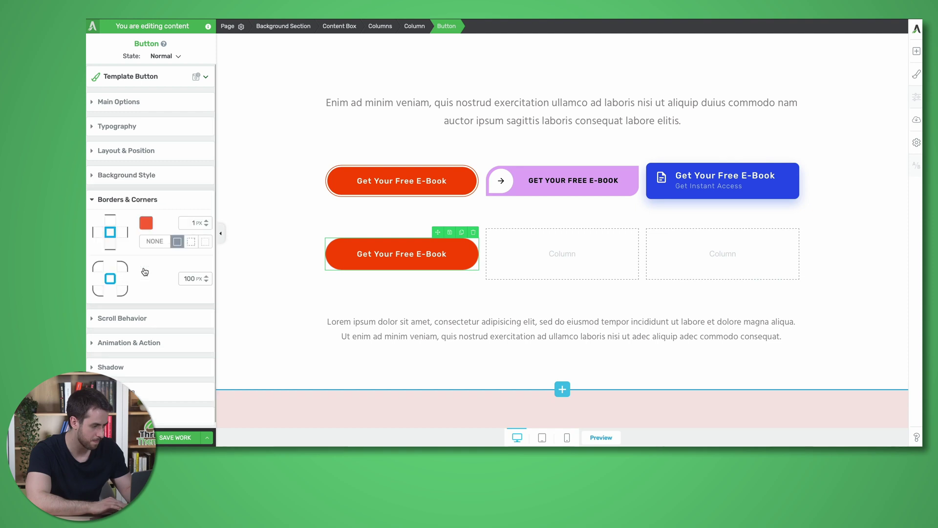
{"action": "left_click", "coordinate": [146, 224]}
{"action": "left_click", "coordinate": [144, 226]}
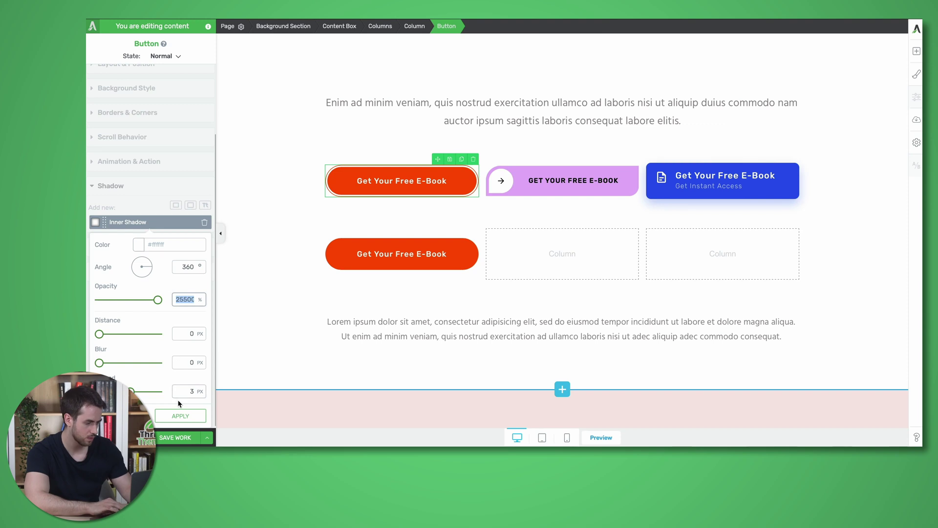
- Add a new shadow to the lower button with angle 359 and opacity 100
{"action": "left_click", "coordinate": [180, 415]}
{"action": "left_click", "coordinate": [339, 252]}
{"action": "left_click", "coordinate": [339, 255]}
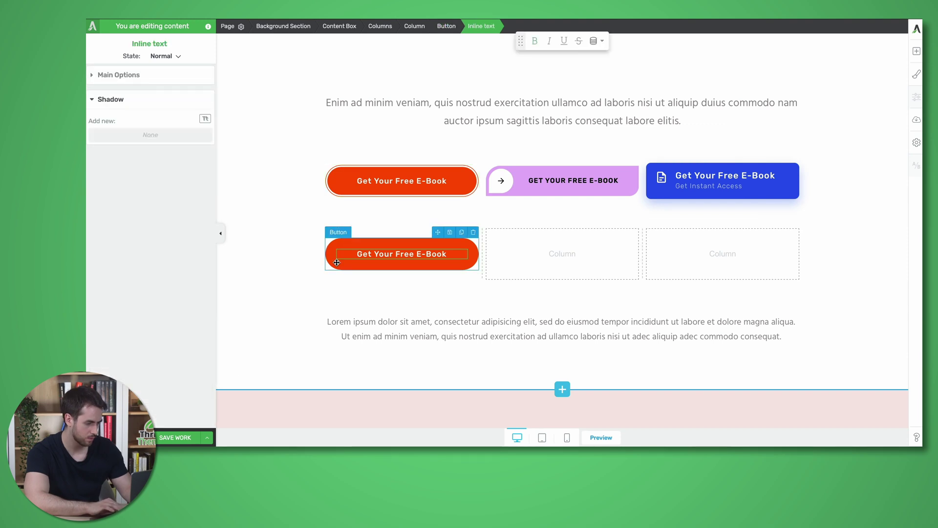
{"action": "left_click", "coordinate": [175, 294]}
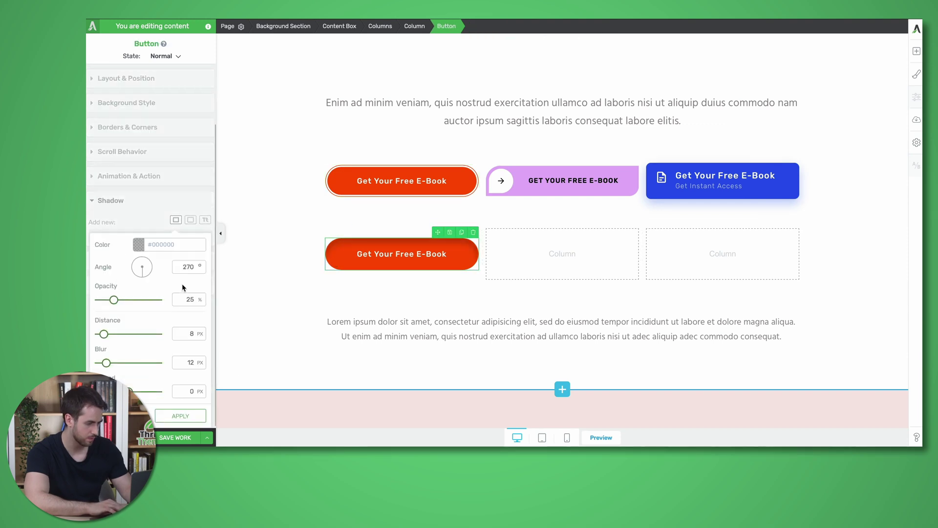
{"action": "double_click", "coordinate": [185, 266]}
{"action": "type", "text": "359"}
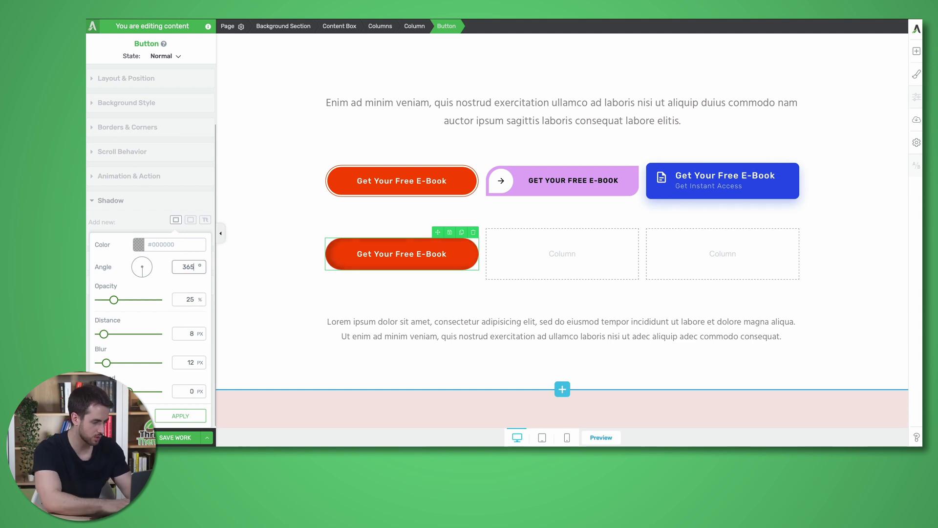
{"action": "double_click", "coordinate": [190, 300]}
{"action": "type", "text": "100"}
- Set the shadow's distance to 0, blur to 0 and spread to 3
{"action": "key", "text": "Tab"}
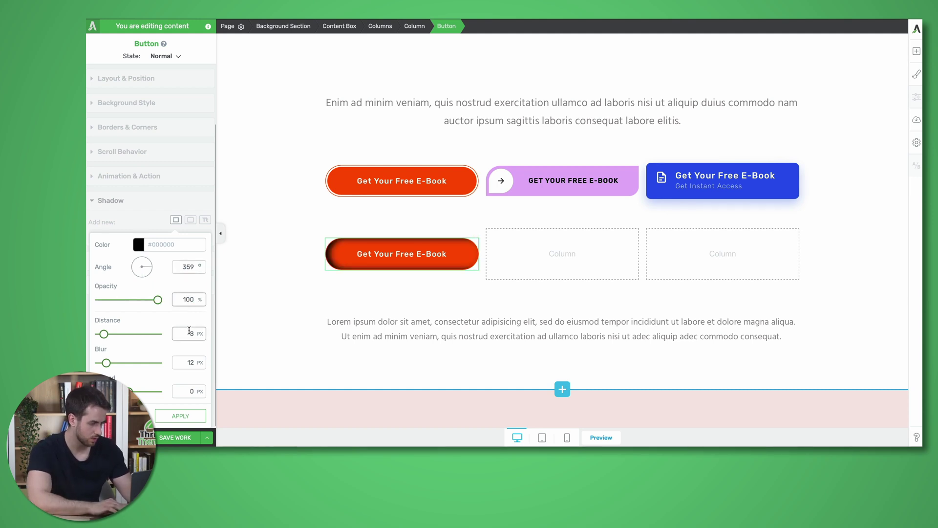
{"action": "type", "text": "0"}
{"action": "key", "text": "Tab"}
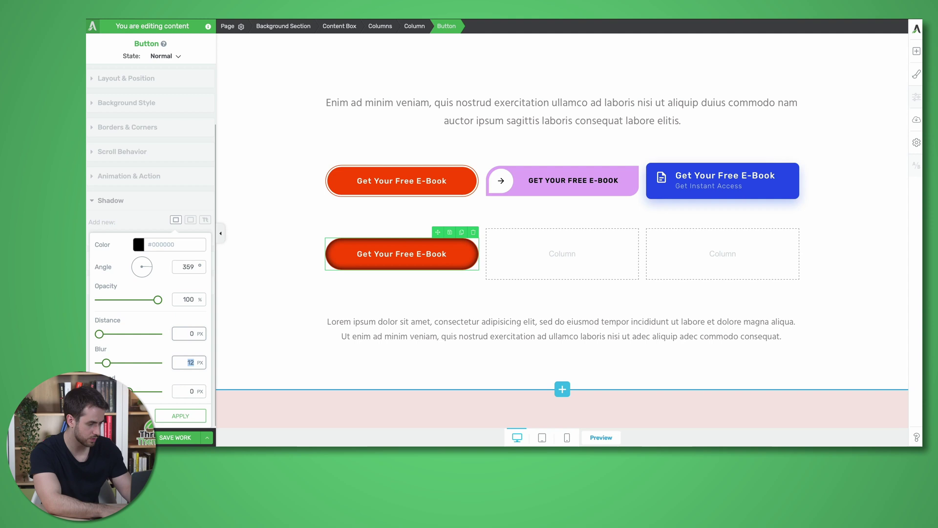
{"action": "type", "text": "0"}
{"action": "key", "text": "Tab"}
{"action": "type", "text": "3"}
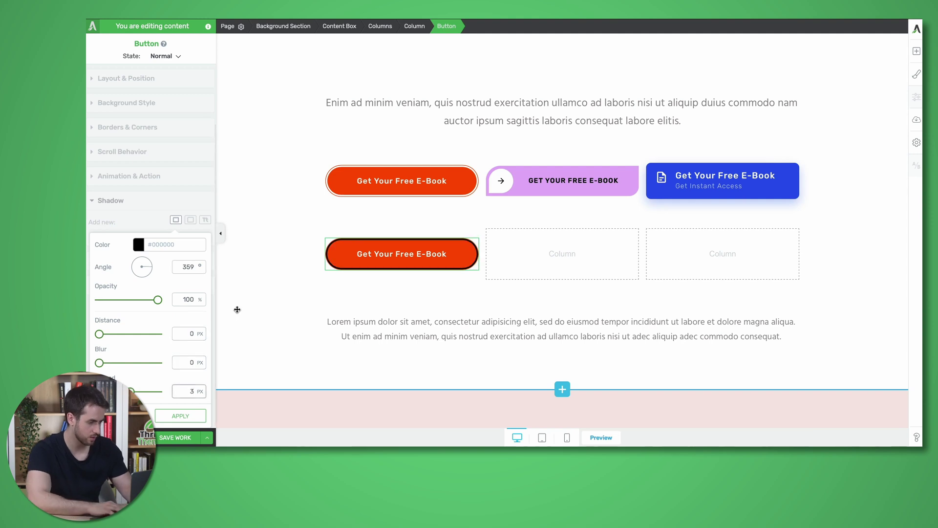
- Make the shadow colour white (#ffffff) and apply it
{"action": "left_click", "coordinate": [139, 245]}
{"action": "left_click", "coordinate": [96, 113]}
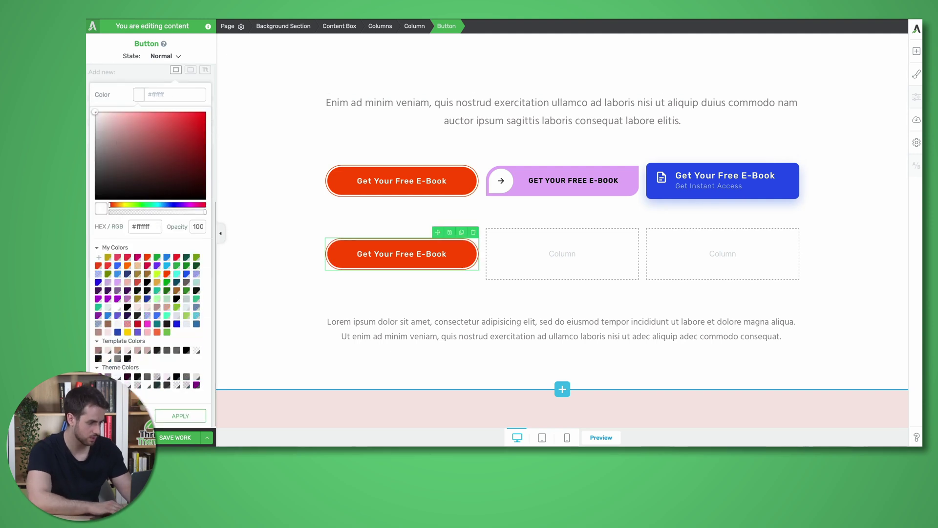
{"action": "left_click", "coordinate": [180, 416]}
{"action": "left_click", "coordinate": [284, 232]}
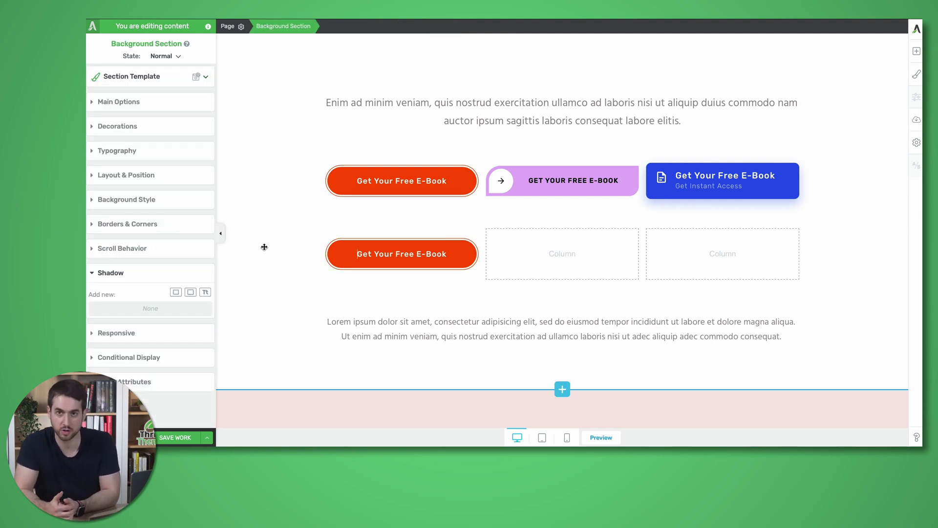
{"action": "left_click", "coordinate": [679, 140]}
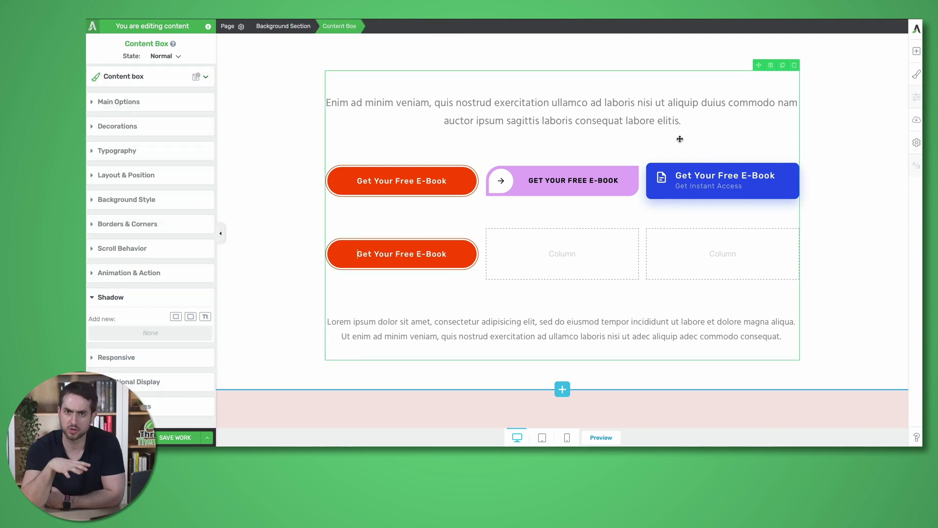
- Drop a new button into the middle empty column and browse the button templates
{"action": "left_click", "coordinate": [917, 51]}
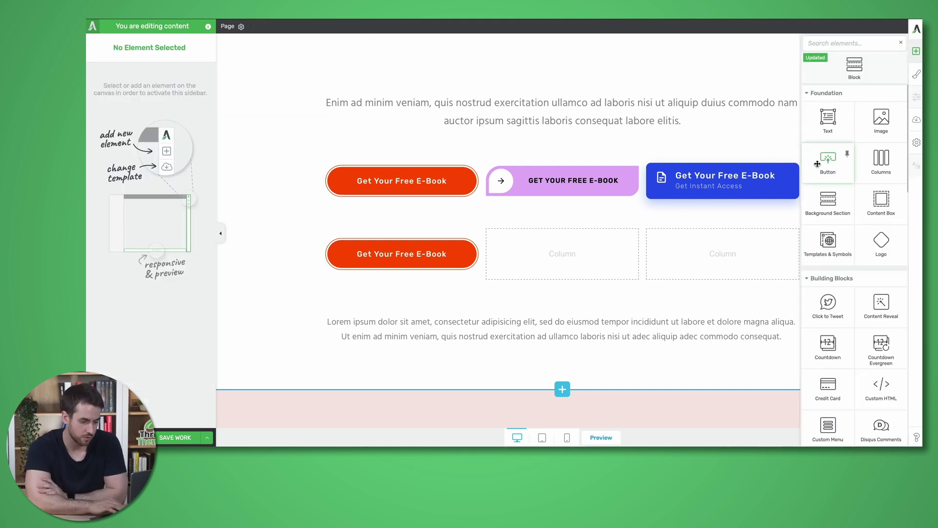
{"action": "left_click_drag", "start_coordinate": [827, 163], "coordinate": [620, 272]}
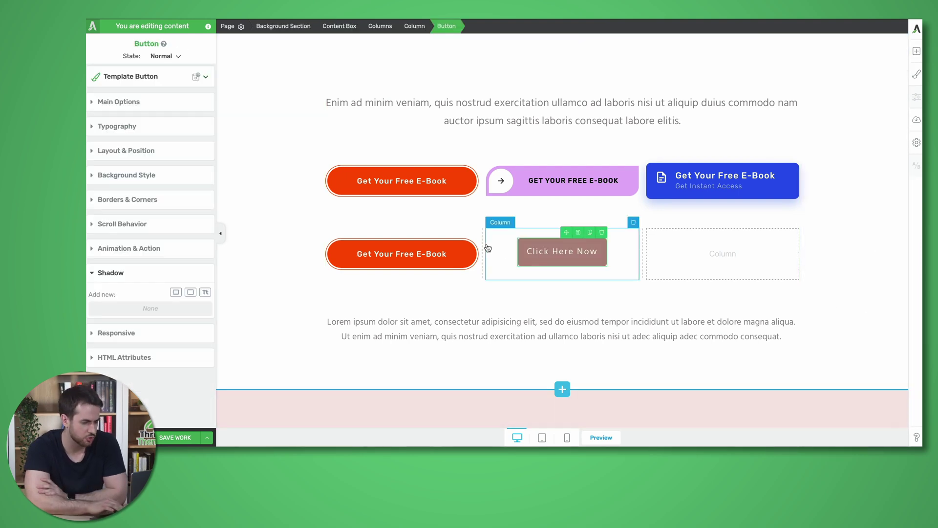
{"action": "left_click", "coordinate": [206, 78]}
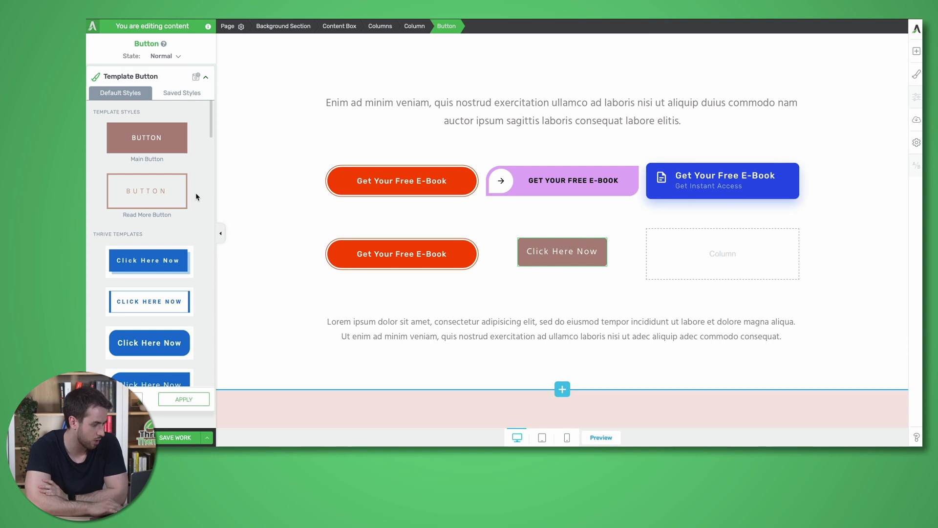
{"action": "scroll", "coordinate": [195, 196], "scroll_direction": "down", "scroll_amount": 2}
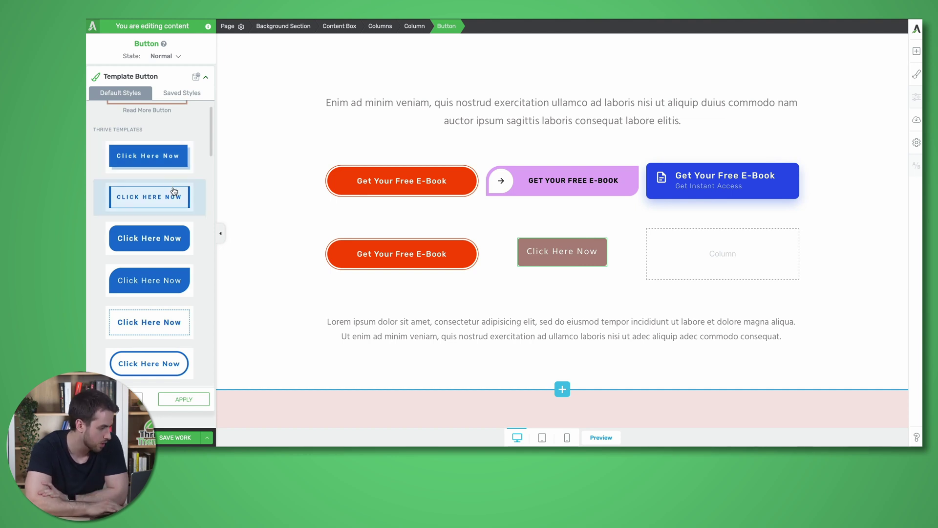
{"action": "scroll", "coordinate": [174, 196], "scroll_direction": "down", "scroll_amount": 1}
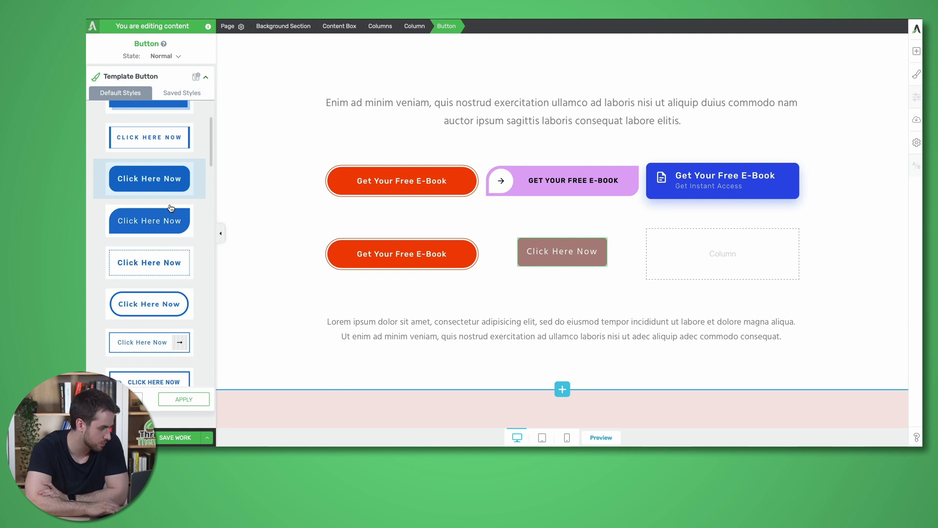
{"action": "scroll", "coordinate": [166, 205], "scroll_direction": "down", "scroll_amount": 1}
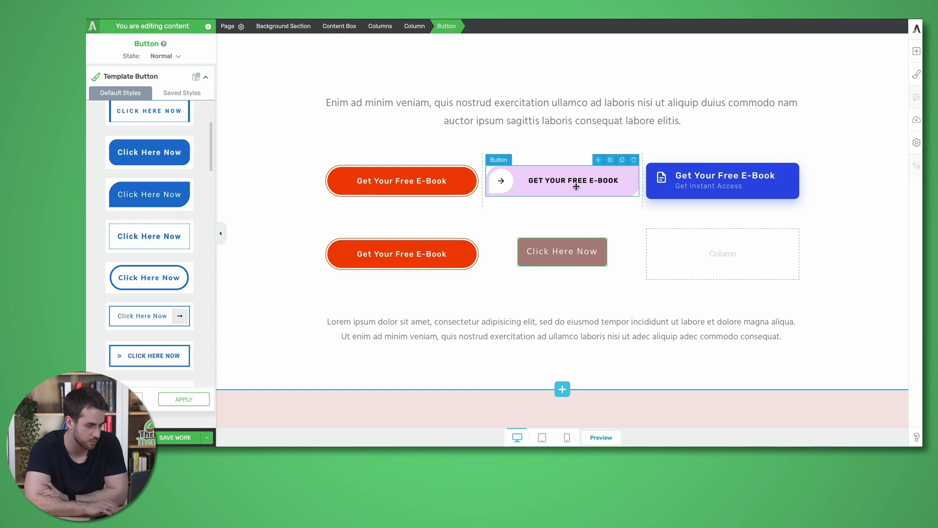
- Apply the Leaf template style and retype the label as GET YOUR FREE E-BOOK
{"action": "left_click", "coordinate": [152, 193]}
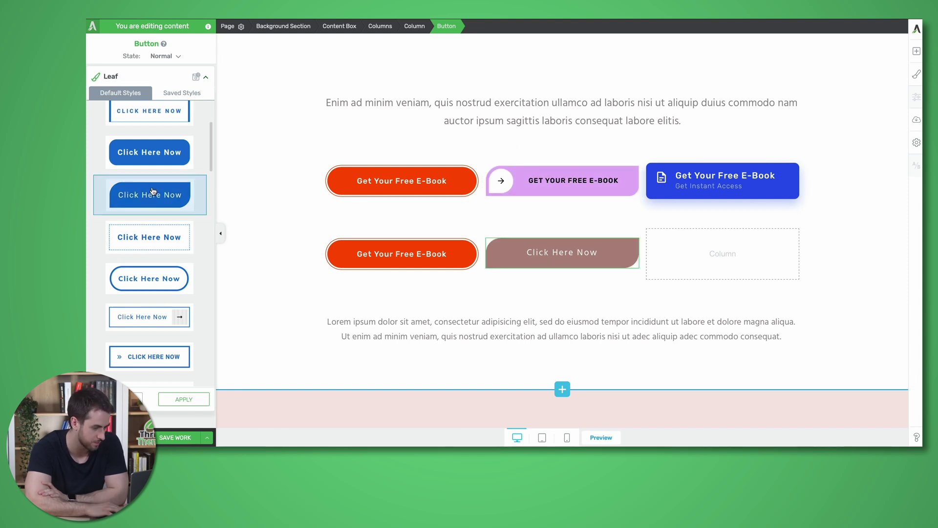
{"action": "left_click", "coordinate": [184, 399]}
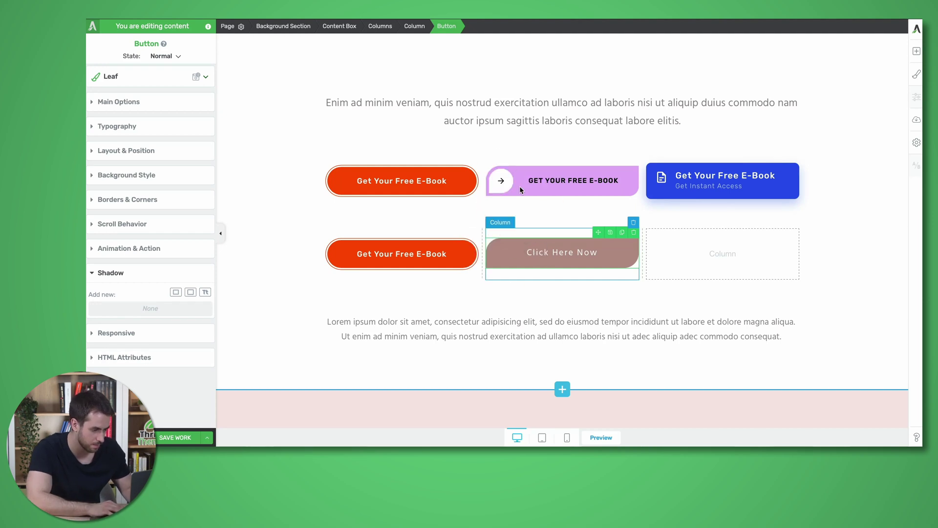
{"action": "triple_click", "coordinate": [545, 250]}
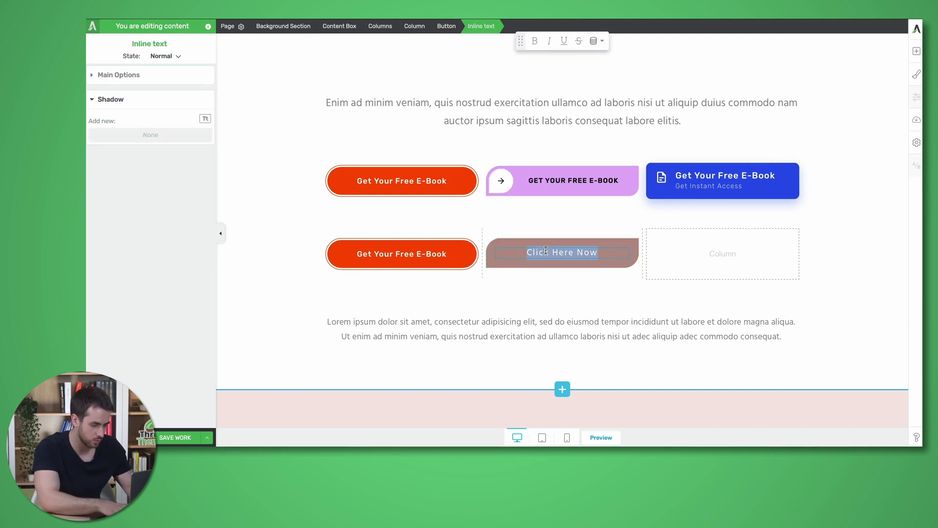
{"action": "type", "text": "GET YOUR FREE"}
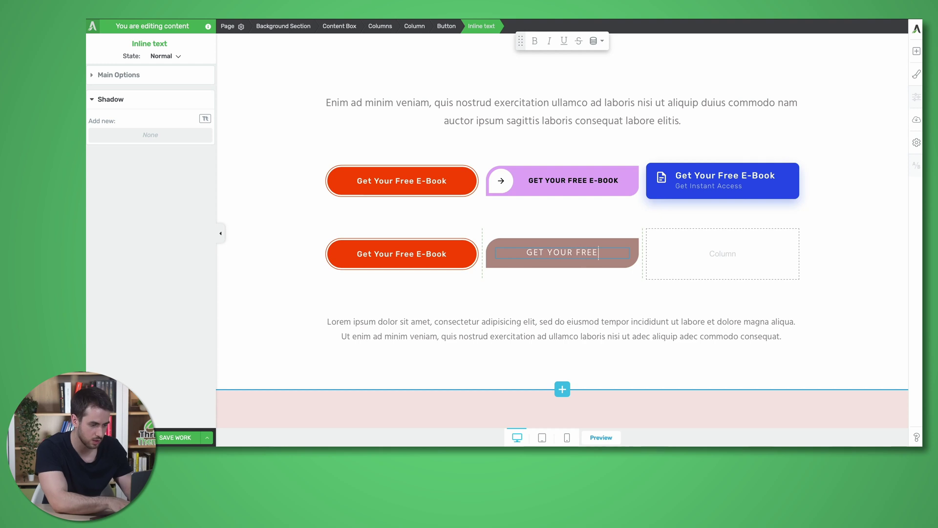
{"action": "type", "text": " E-BOOK"}
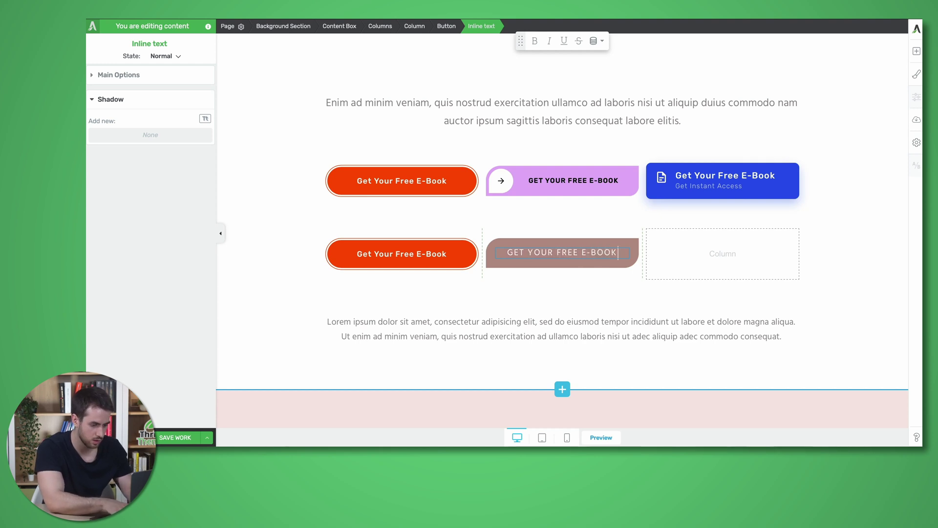
- Give the copied middle button a lilac #e5b2f9 background and delete its brown fill layer
{"action": "left_click", "coordinate": [521, 264]}
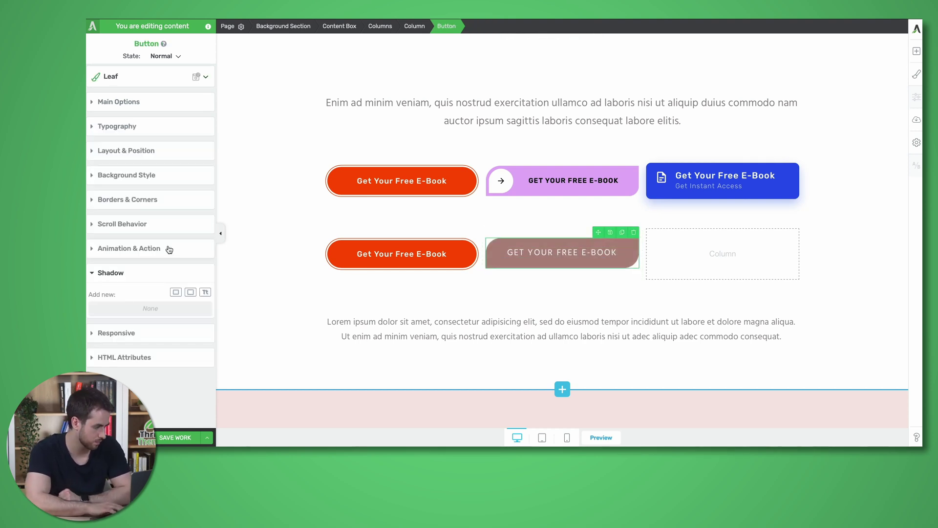
{"action": "left_click", "coordinate": [144, 175]}
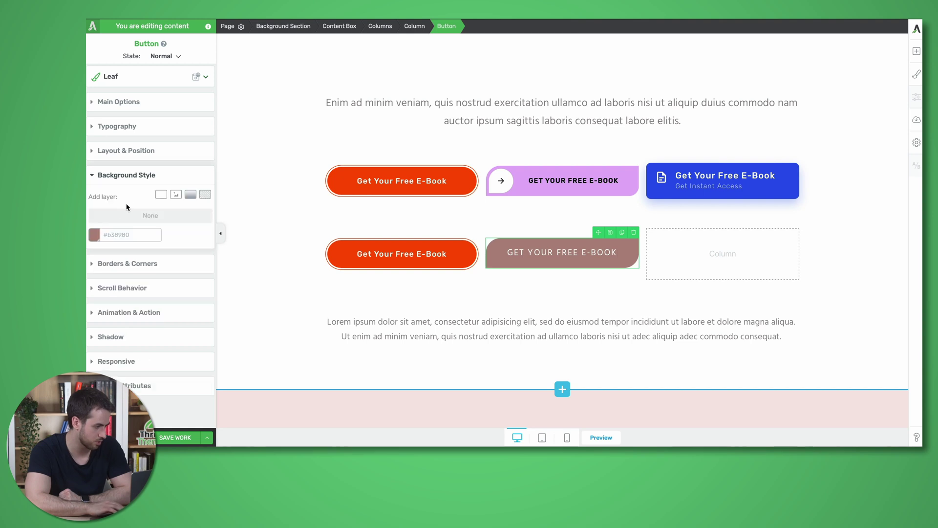
{"action": "left_click", "coordinate": [99, 238]}
{"action": "triple_click", "coordinate": [147, 226]}
{"action": "type", "text": "#e5b2f9"}
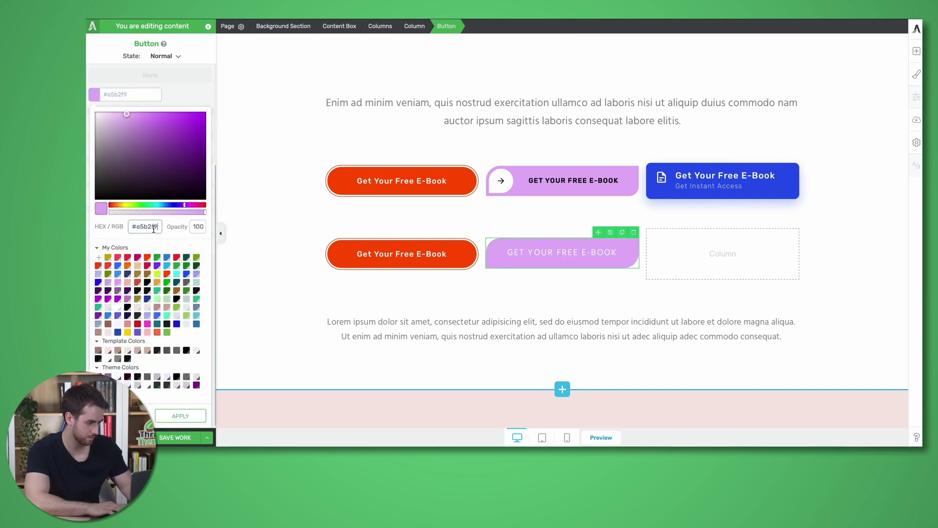
{"action": "left_click", "coordinate": [177, 416]}
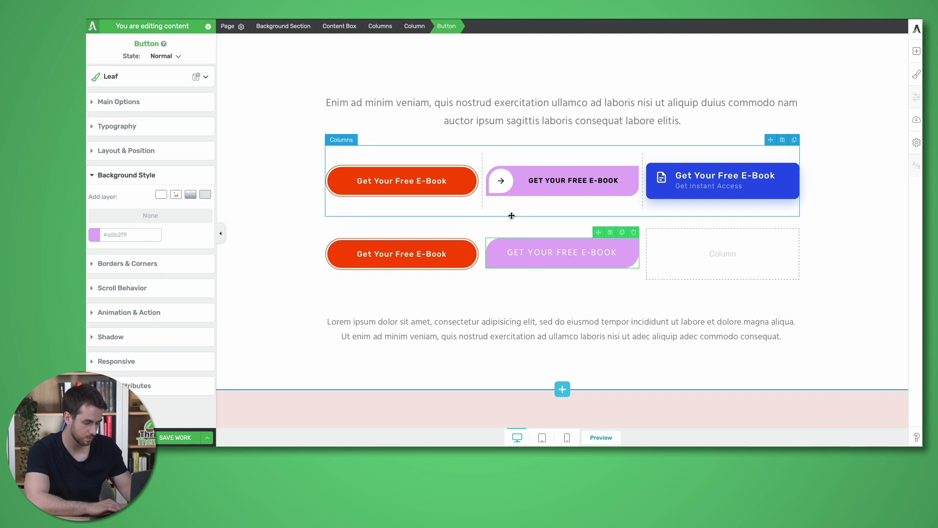
{"action": "left_click", "coordinate": [495, 297]}
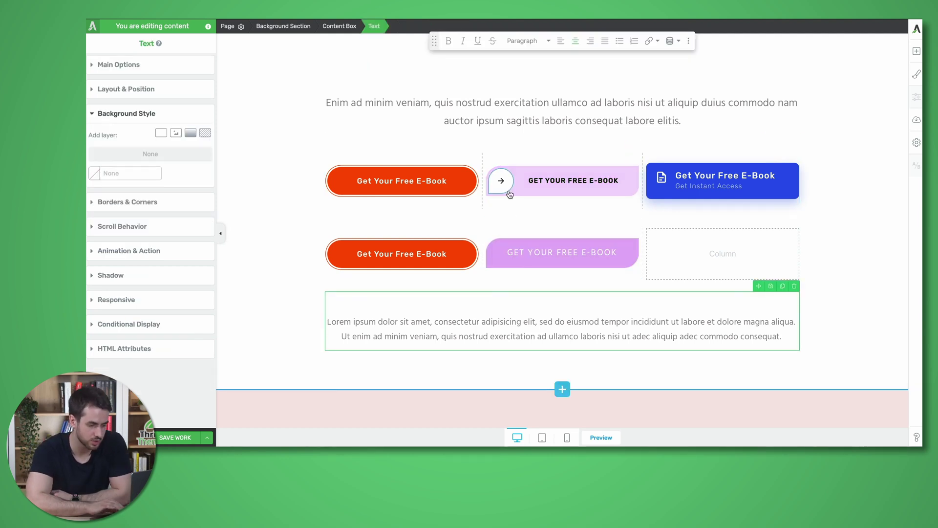
{"action": "left_click", "coordinate": [496, 243]}
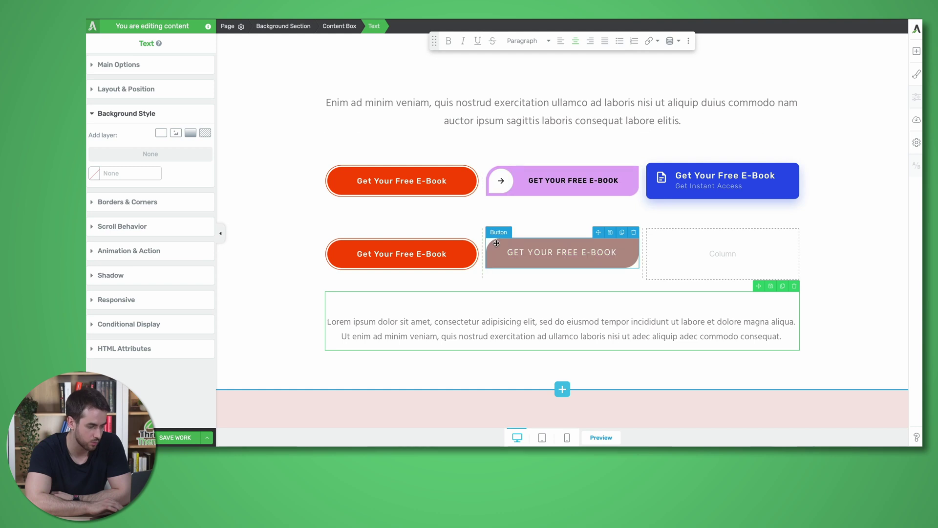
{"action": "left_click", "coordinate": [204, 216]}
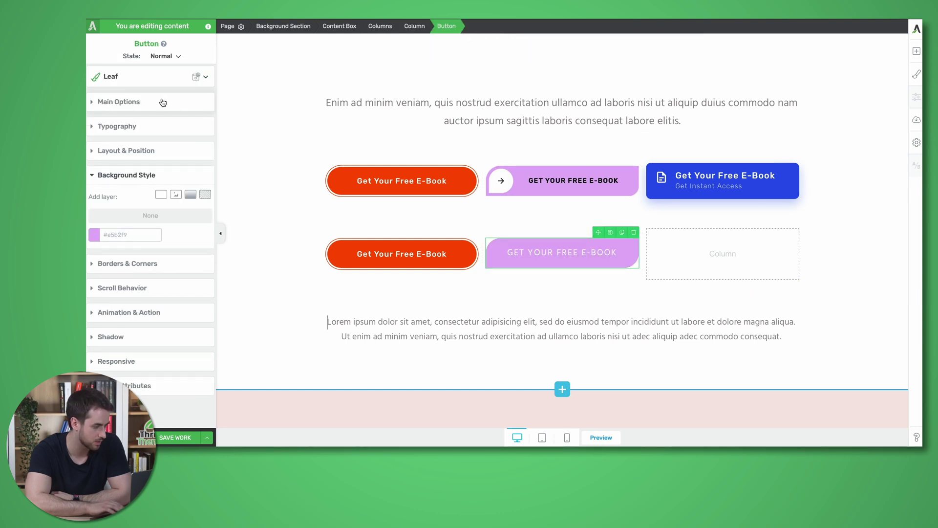
- Turn on Add icon for the lilac middle button and choose the arrow-right-solid icon
{"action": "left_click", "coordinate": [163, 102]}
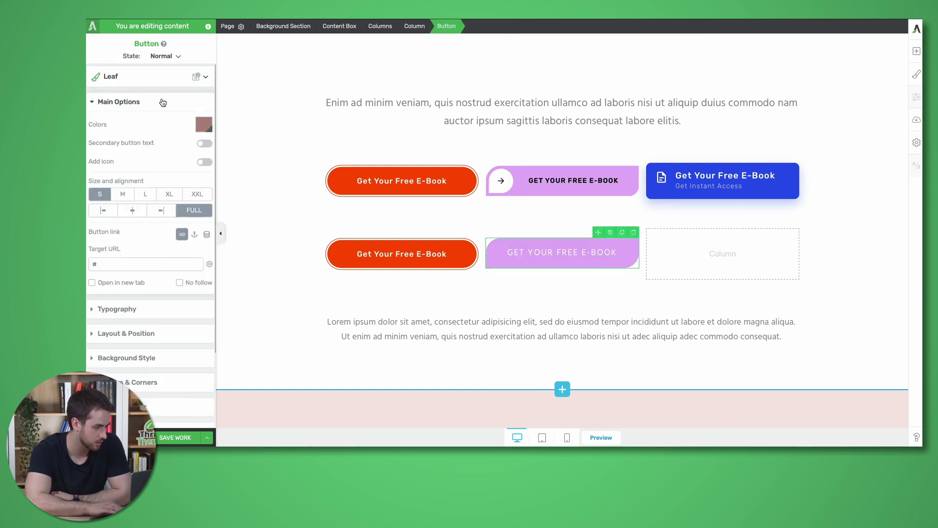
{"action": "left_click", "coordinate": [201, 163]}
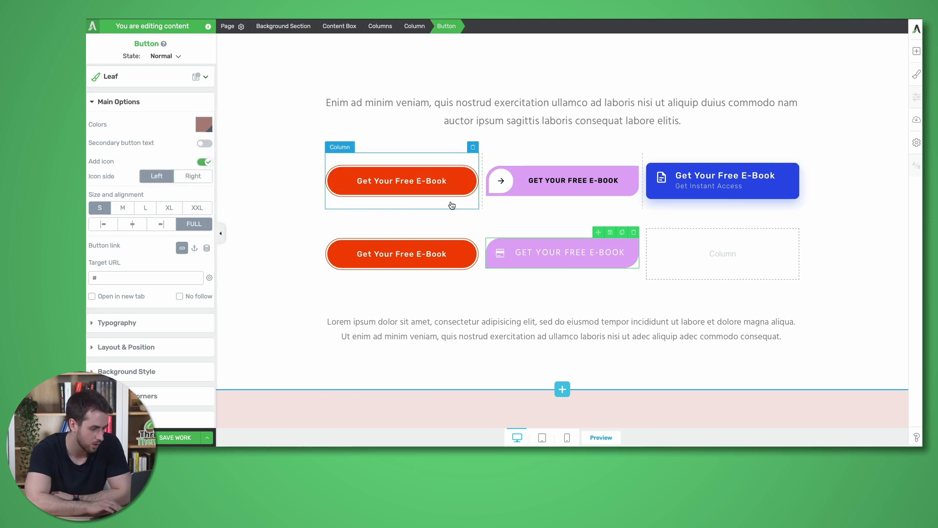
{"action": "left_click", "coordinate": [500, 252]}
{"action": "left_click", "coordinate": [197, 121]}
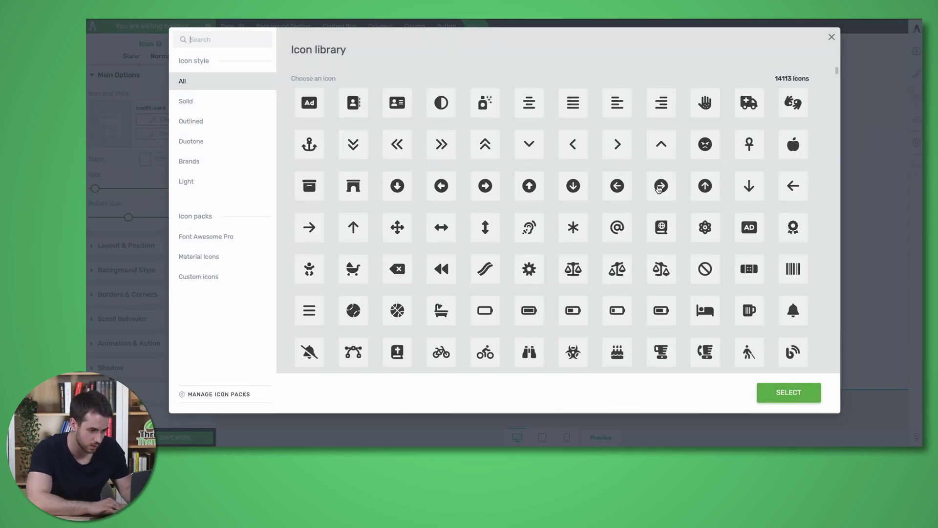
{"action": "left_click", "coordinate": [313, 234]}
{"action": "left_click", "coordinate": [789, 393]}
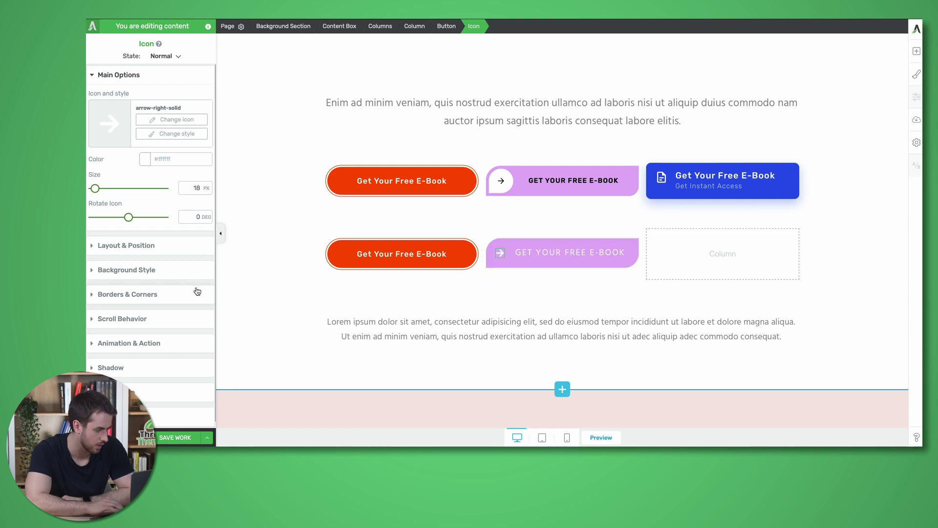
- Give the arrow icon a white #ffffff background and a black #000000 arrow colour
{"action": "scroll", "coordinate": [151, 266], "scroll_direction": "down", "scroll_amount": 1}
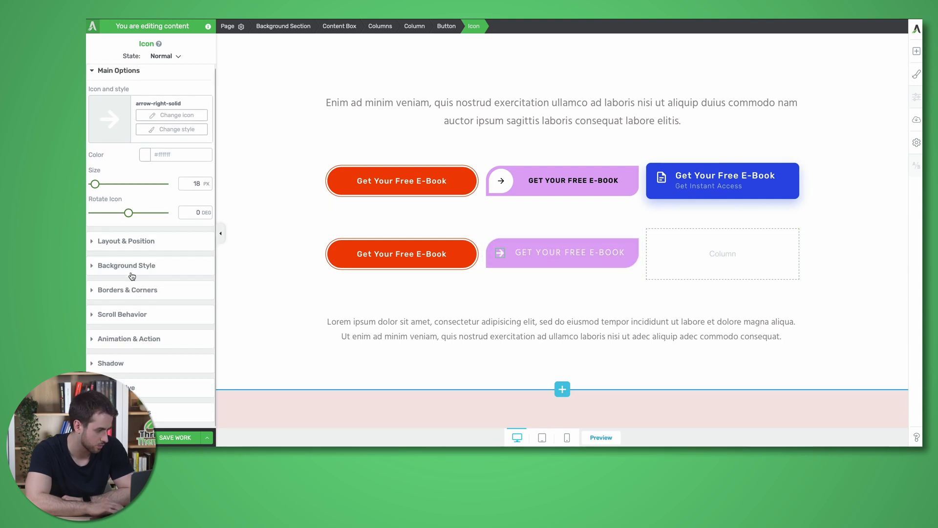
{"action": "left_click", "coordinate": [150, 265]}
{"action": "left_click", "coordinate": [98, 192]}
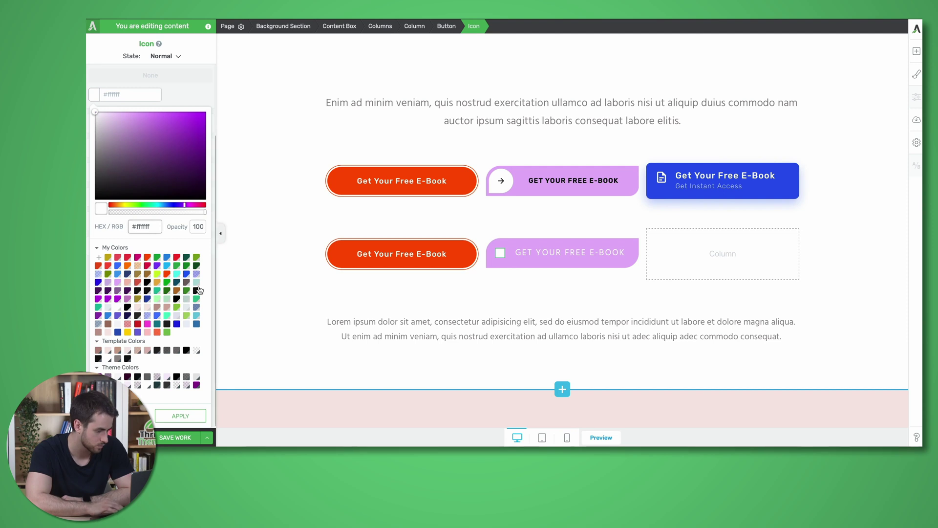
{"action": "left_click", "coordinate": [180, 416]}
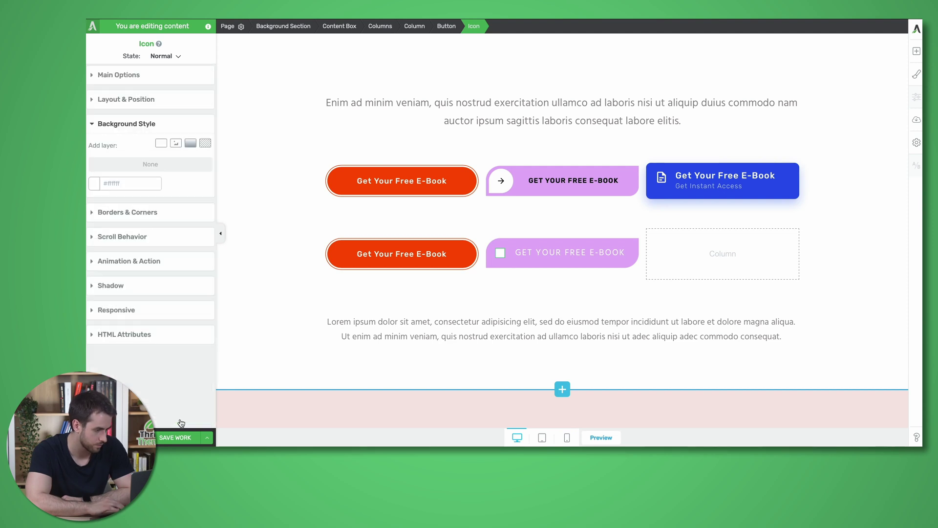
{"action": "left_click", "coordinate": [119, 75]}
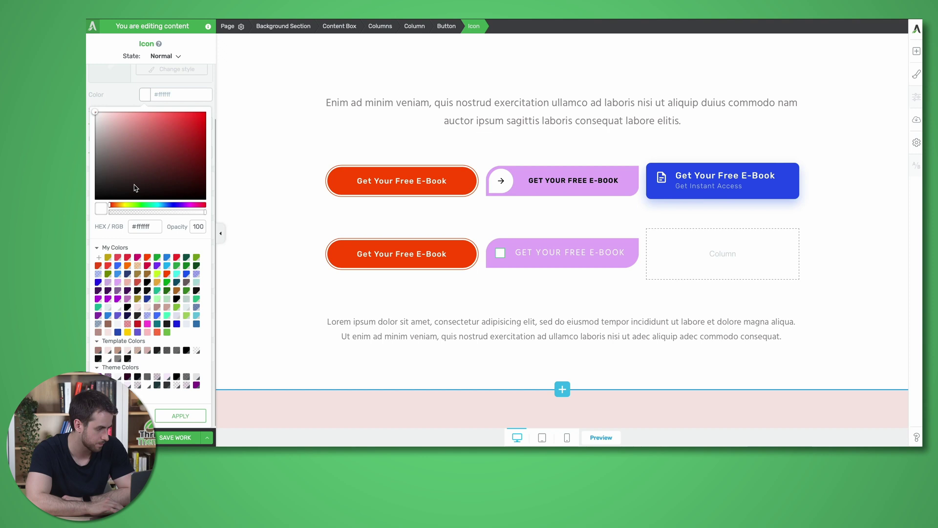
{"action": "left_click_drag", "start_coordinate": [136, 187], "coordinate": [94, 200]}
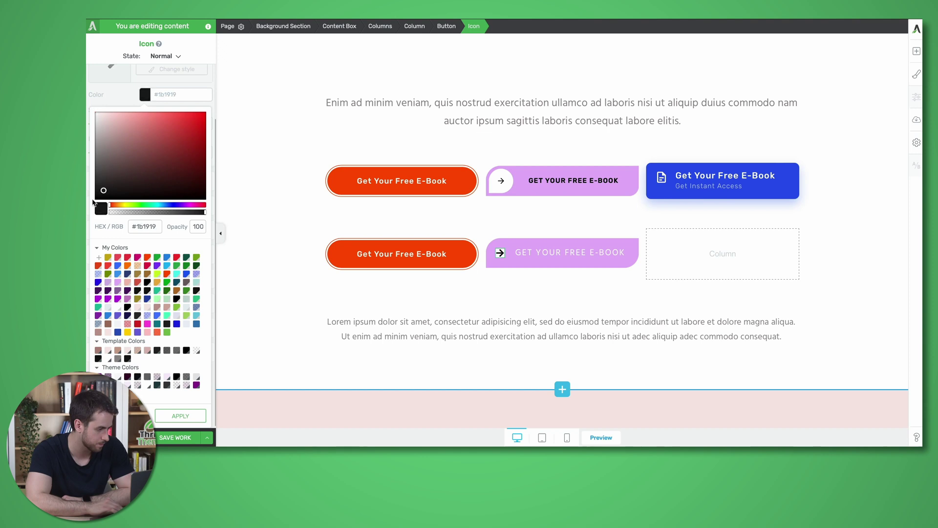
{"action": "left_click", "coordinate": [181, 415]}
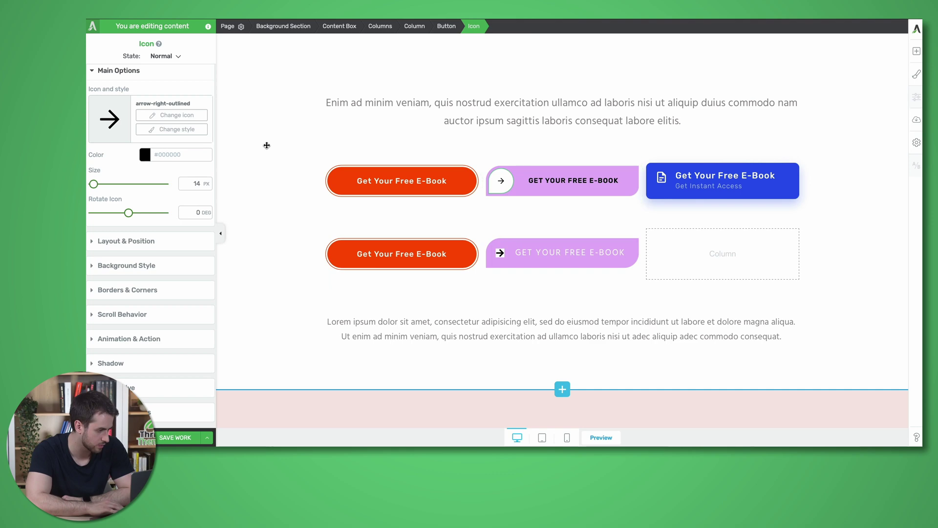
- Search 'arrow-right' in the icon library and replace the arrow with the thin arrow-right-light icon
{"action": "left_click", "coordinate": [500, 254]}
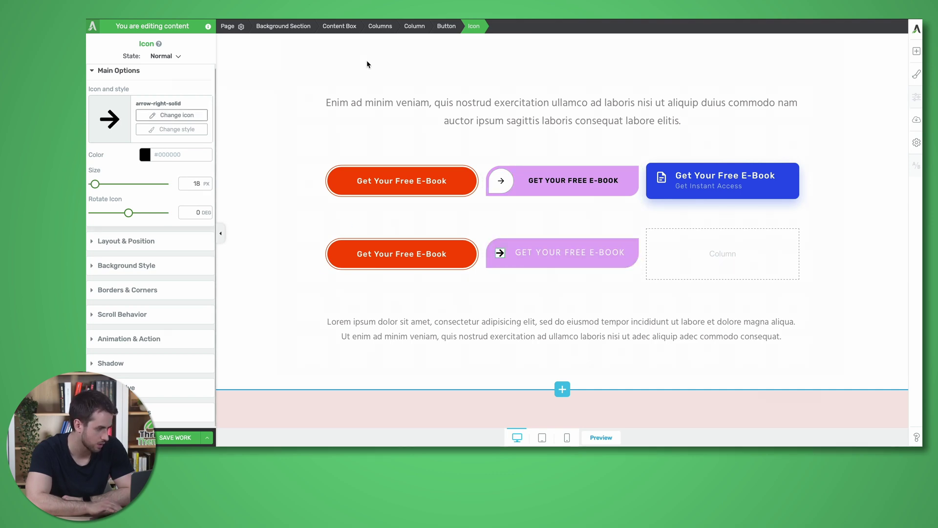
{"action": "left_click", "coordinate": [172, 115]}
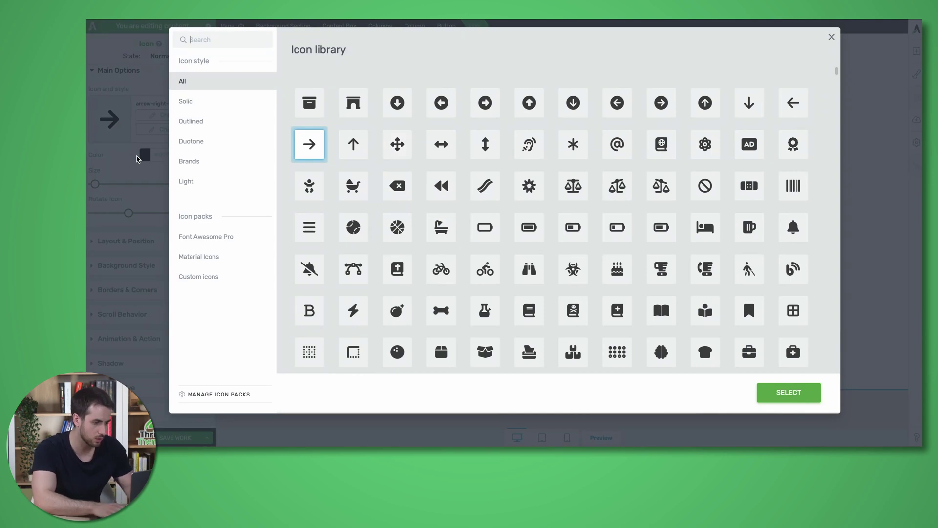
{"action": "type", "text": "arrow-right"}
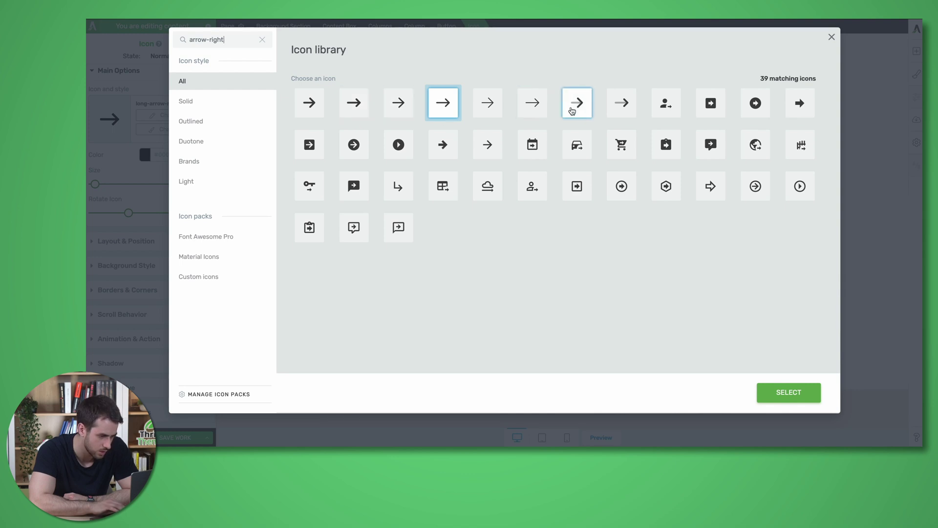
{"action": "left_click", "coordinate": [487, 104]}
{"action": "left_click", "coordinate": [789, 396]}
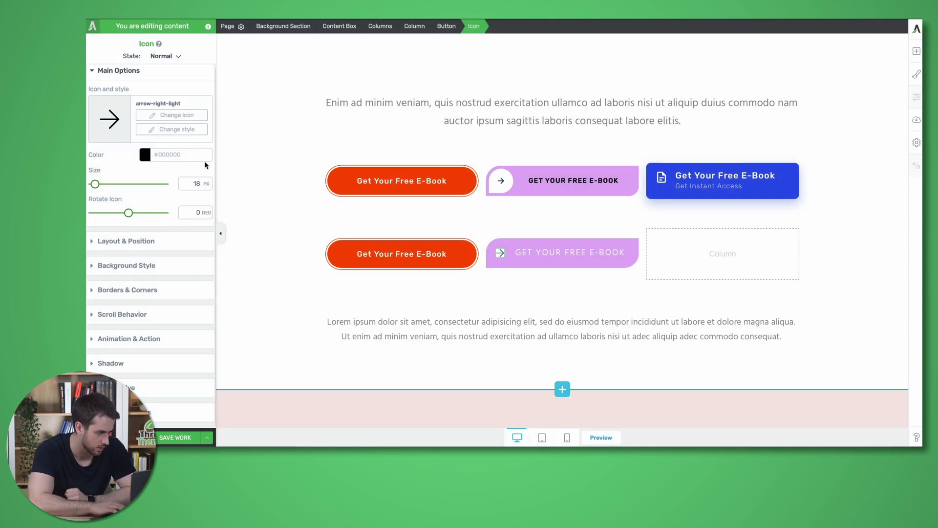
{"action": "key", "text": "ctrl+z"}
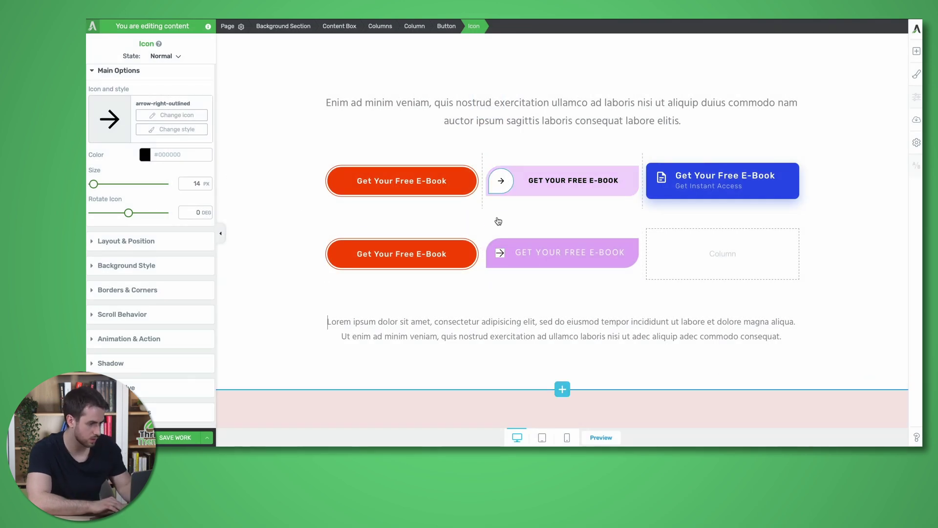
- Set the arrow icon's size to 14 px
{"action": "left_click", "coordinate": [501, 257]}
{"action": "double_click", "coordinate": [195, 183]}
{"action": "type", "text": "1"}
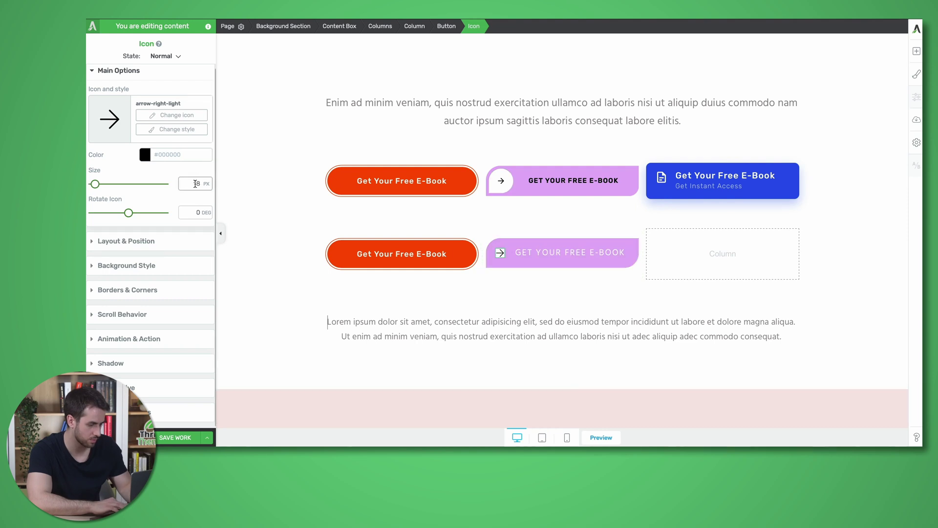
{"action": "type", "text": "4"}
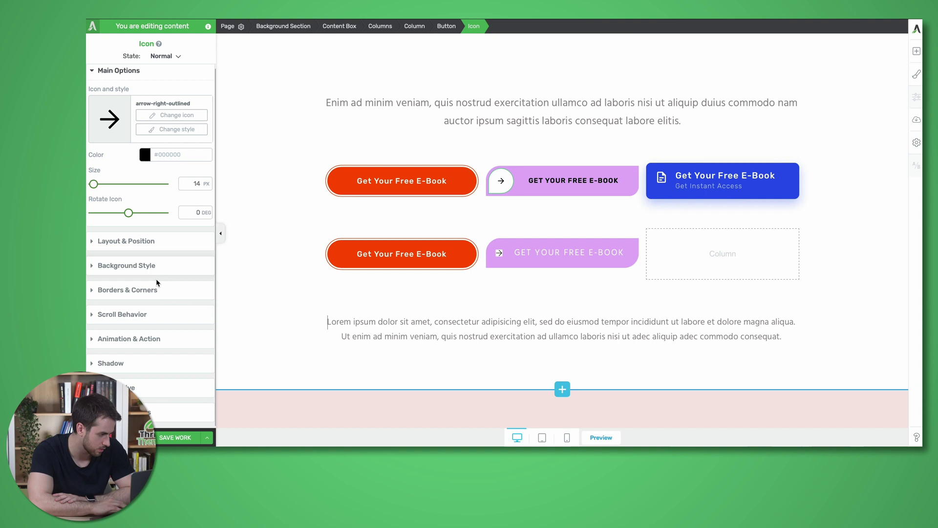
- Set the arrow icon's padding to 18 px on all four sides
{"action": "left_click", "coordinate": [145, 243]}
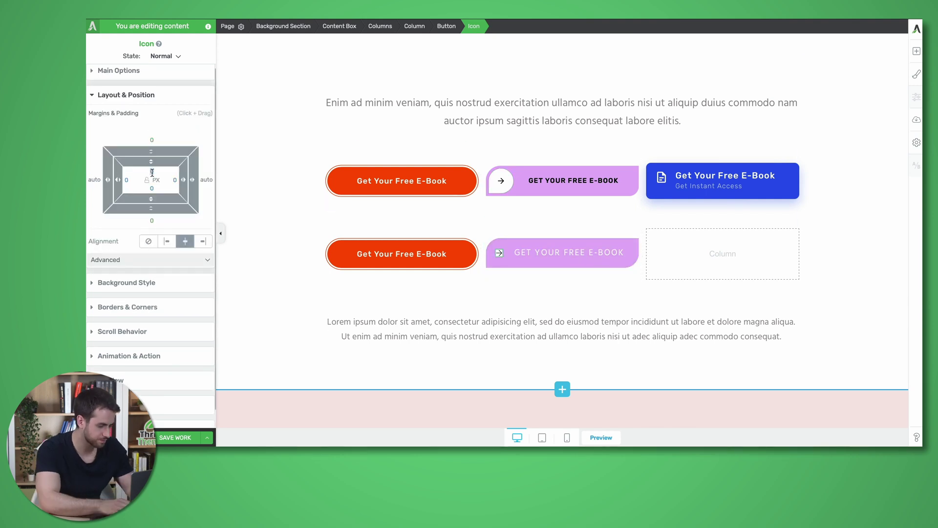
{"action": "left_click", "coordinate": [152, 171]}
{"action": "type", "text": "18"}
{"action": "key", "text": "Tab"}
{"action": "type", "text": "18"}
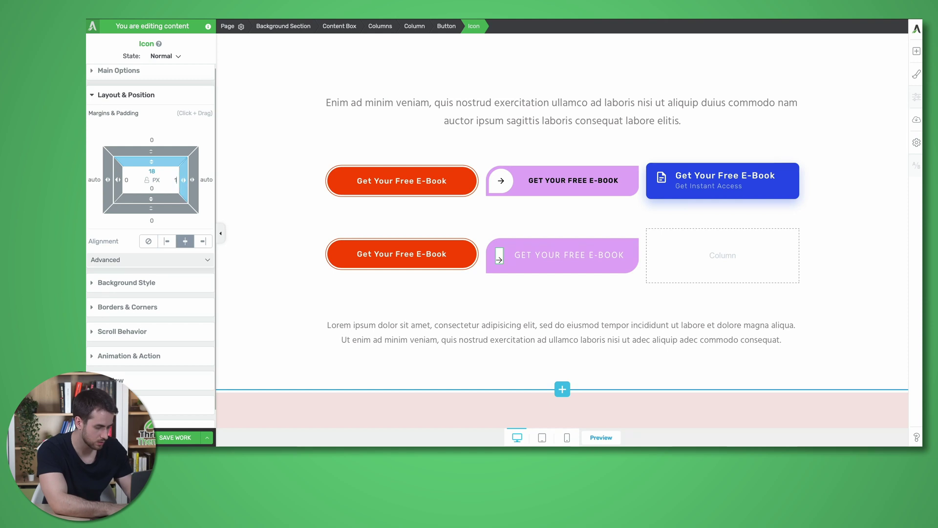
{"action": "key", "text": "Tab"}
{"action": "type", "text": "18"}
{"action": "key", "text": "Tab"}
{"action": "type", "text": "18"}
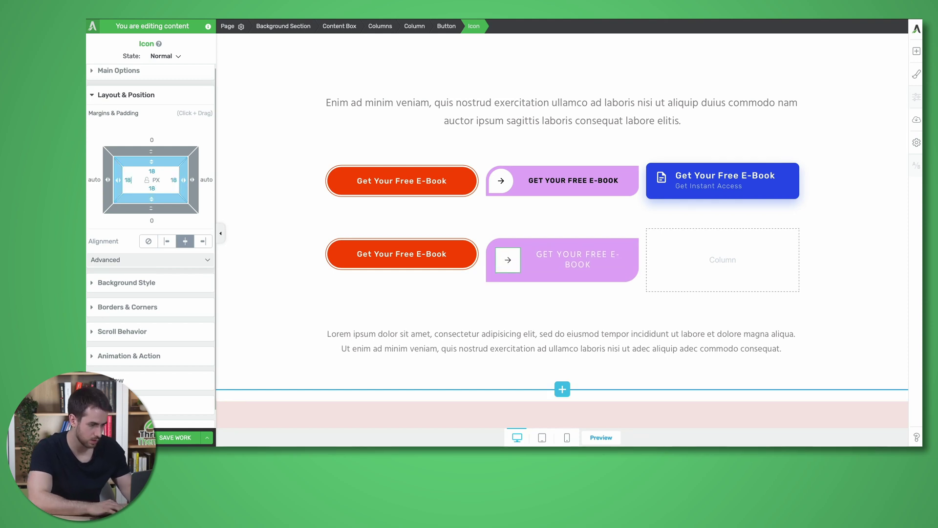
- Check the original purple button's padding, then give the new button 6 top, 25 right and 6 bottom
{"action": "left_click", "coordinate": [526, 241]}
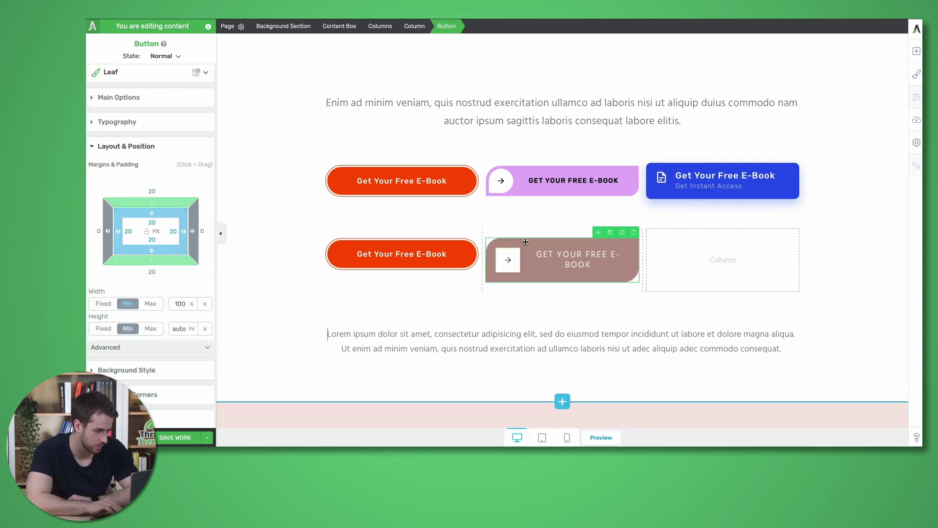
{"action": "left_click", "coordinate": [524, 195]}
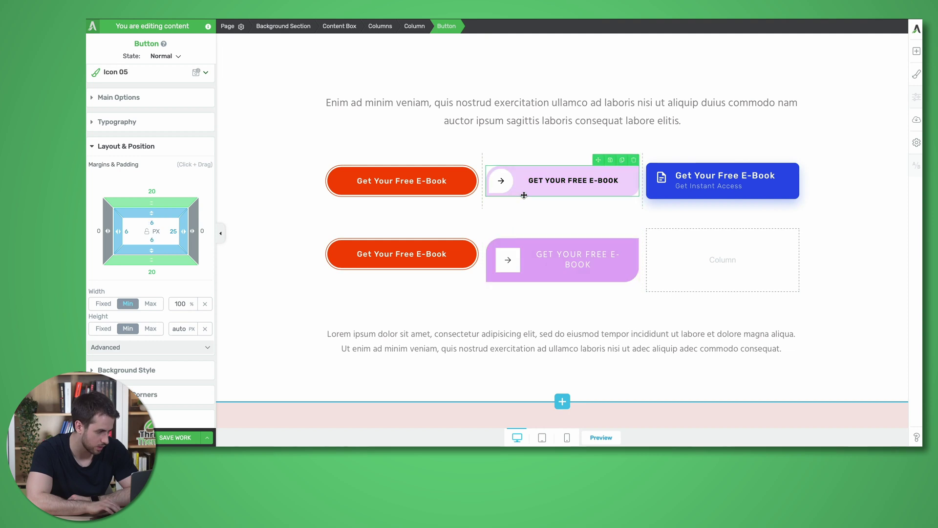
{"action": "left_click", "coordinate": [530, 241]}
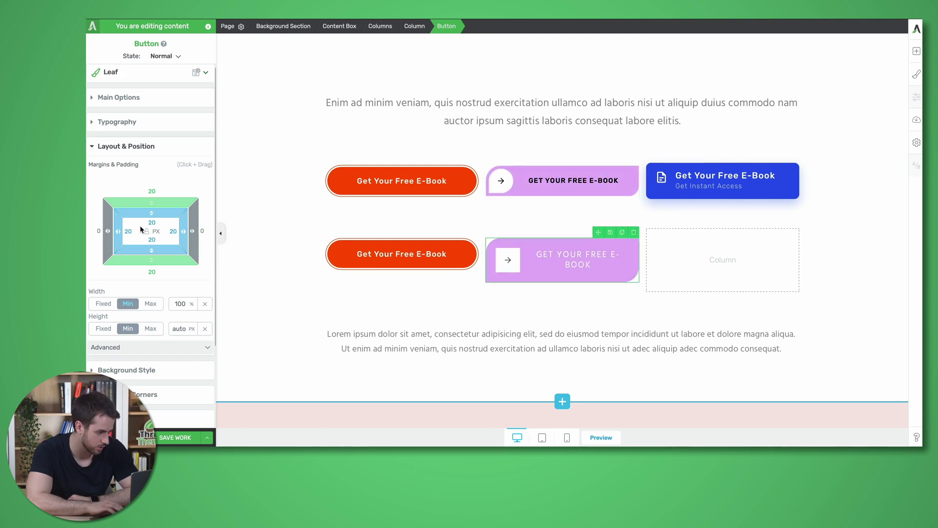
{"action": "left_click", "coordinate": [518, 190]}
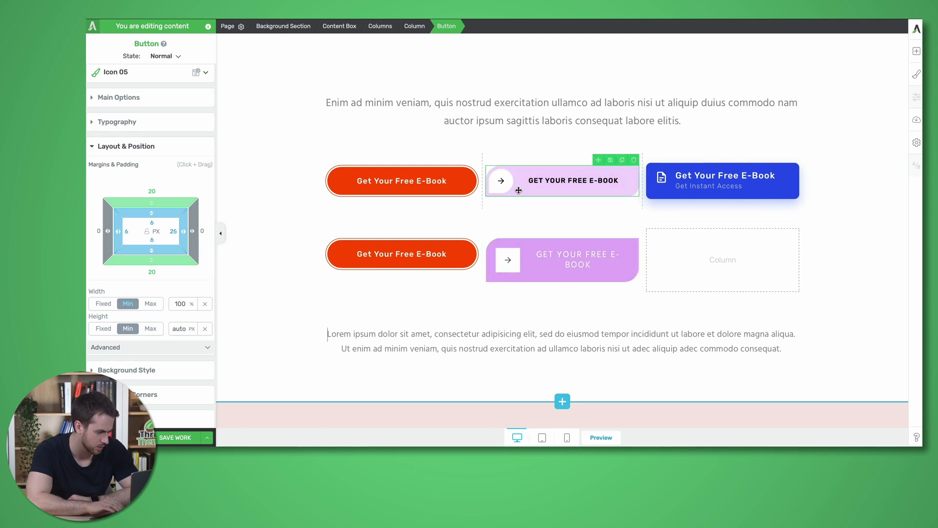
{"action": "left_click", "coordinate": [530, 242]}
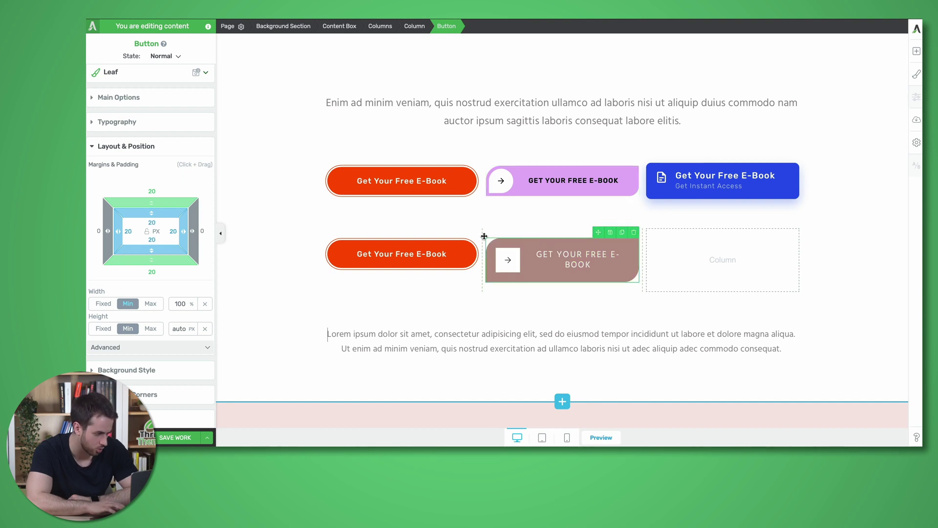
{"action": "left_click", "coordinate": [152, 223]}
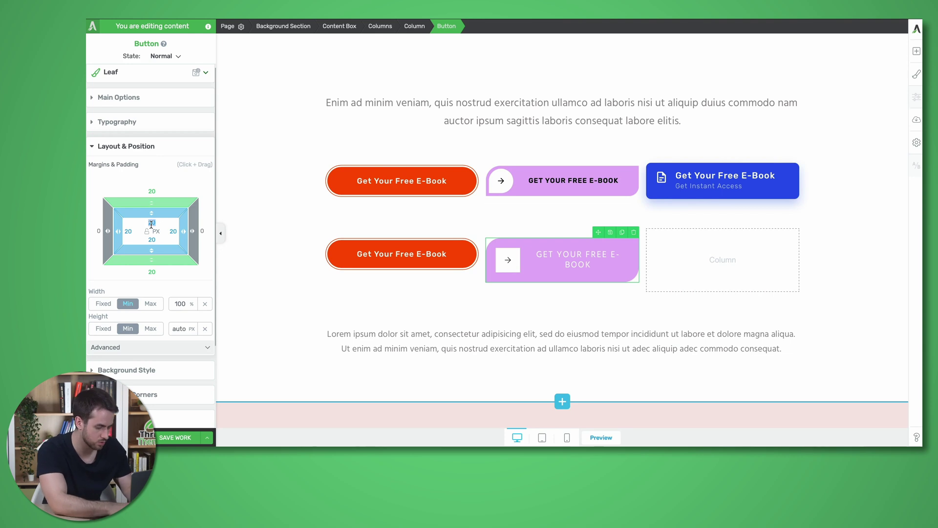
{"action": "type", "text": "6"}
{"action": "key", "text": "Tab"}
{"action": "type", "text": "25"}
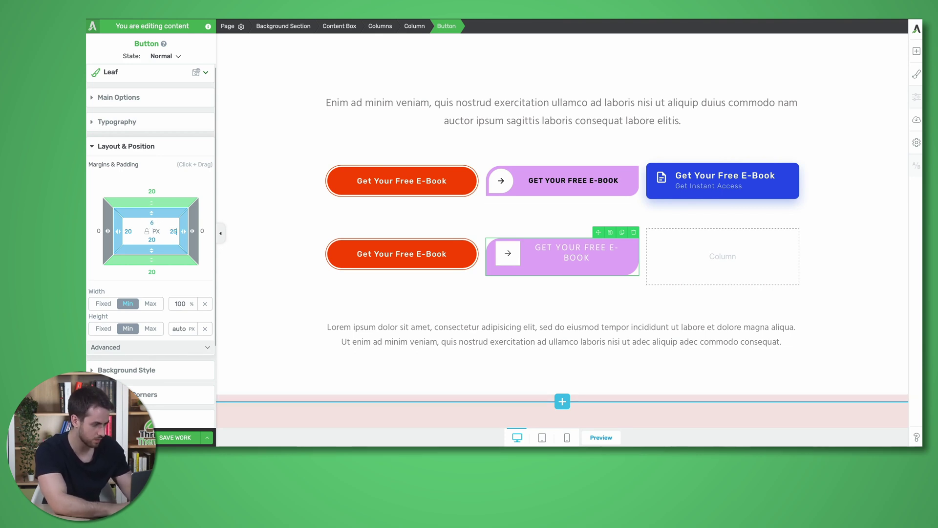
{"action": "key", "text": "Tab"}
{"action": "type", "text": "6"}
{"action": "key", "text": "Tab"}
- Finish the left padding at 6, then set the label text to 14 px with 1 px letter spacing
{"action": "type", "text": "6"}
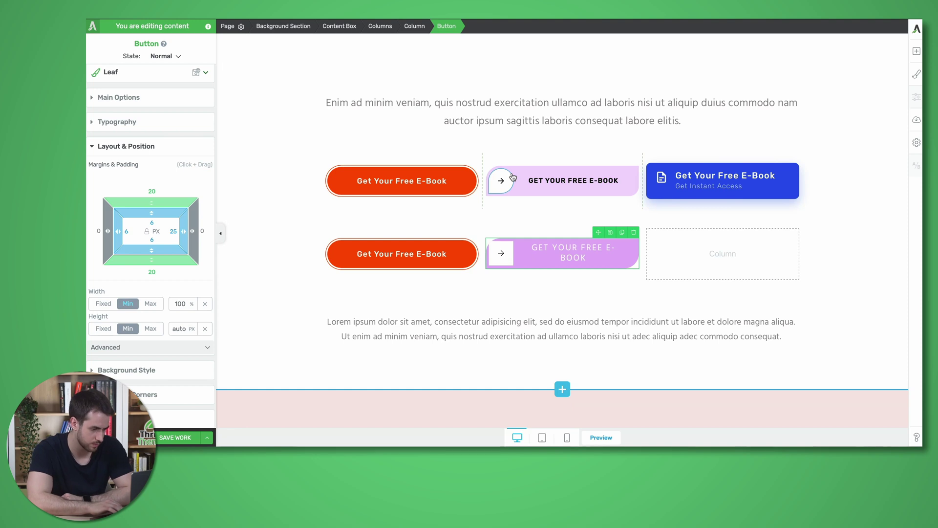
{"action": "double_click", "coordinate": [564, 255]}
{"action": "left_click", "coordinate": [559, 181]}
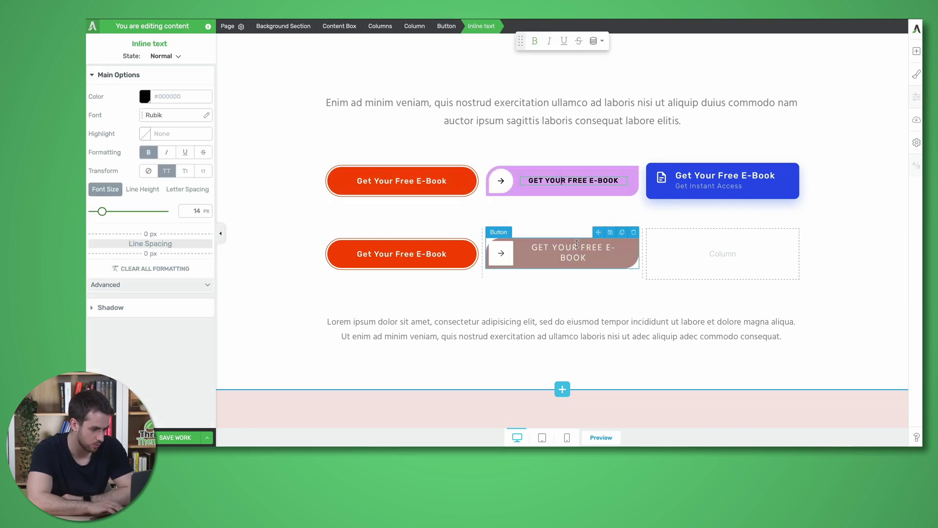
{"action": "left_click", "coordinate": [578, 248]}
{"action": "double_click", "coordinate": [196, 210]}
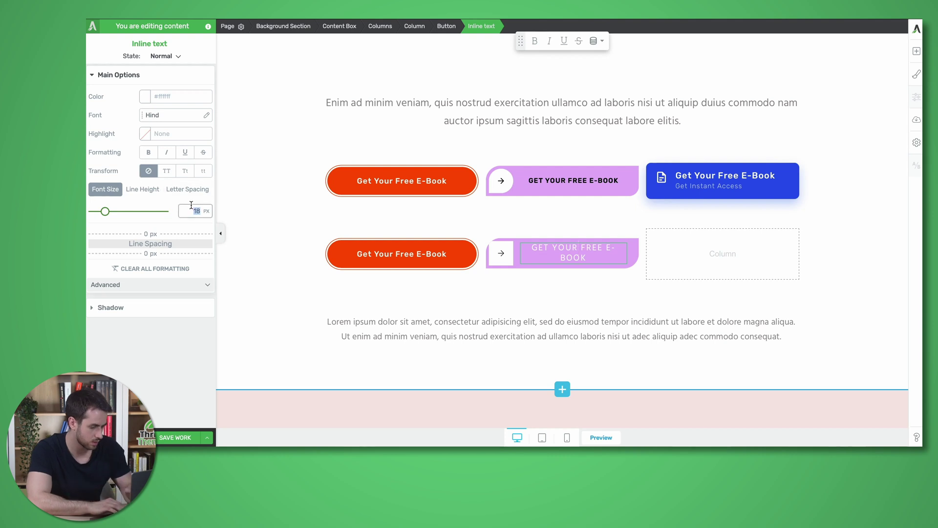
{"action": "type", "text": "14"}
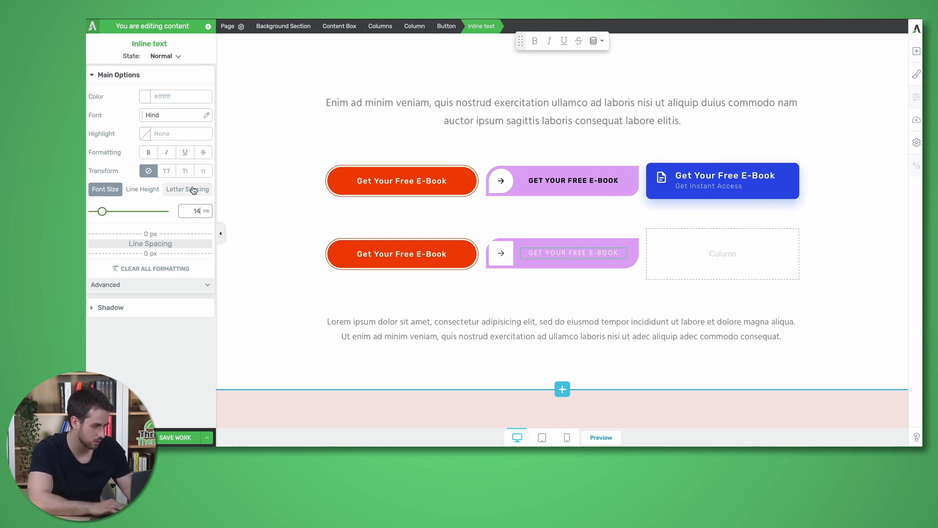
{"action": "left_click", "coordinate": [187, 189]}
{"action": "double_click", "coordinate": [197, 210]}
{"action": "type", "text": "1"}
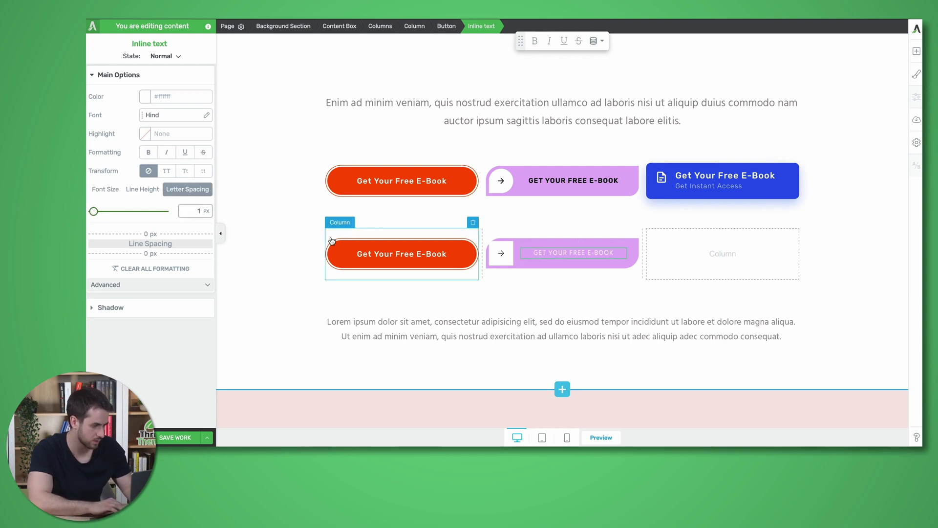
- Set the lower purple button's typography font to the Google Font Rubik
{"action": "left_click", "coordinate": [524, 263]}
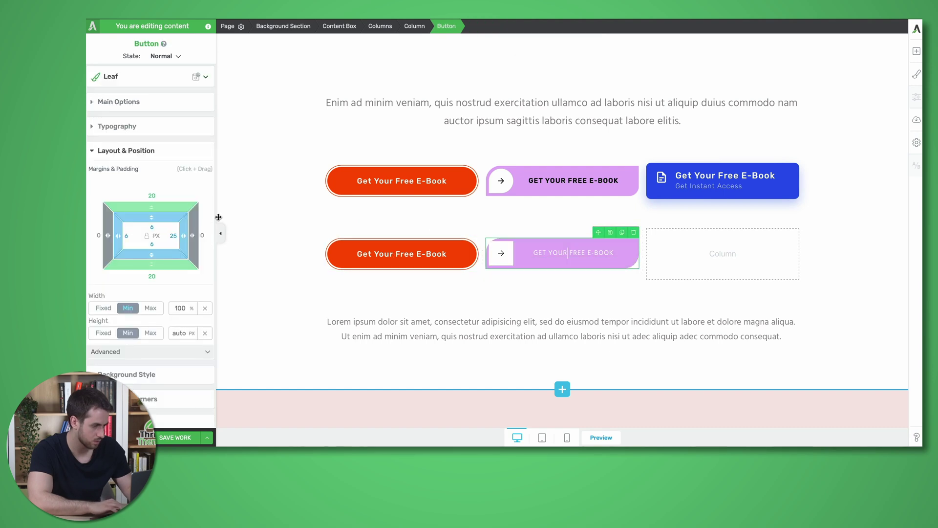
{"action": "left_click", "coordinate": [150, 115]}
{"action": "left_click", "coordinate": [153, 320]}
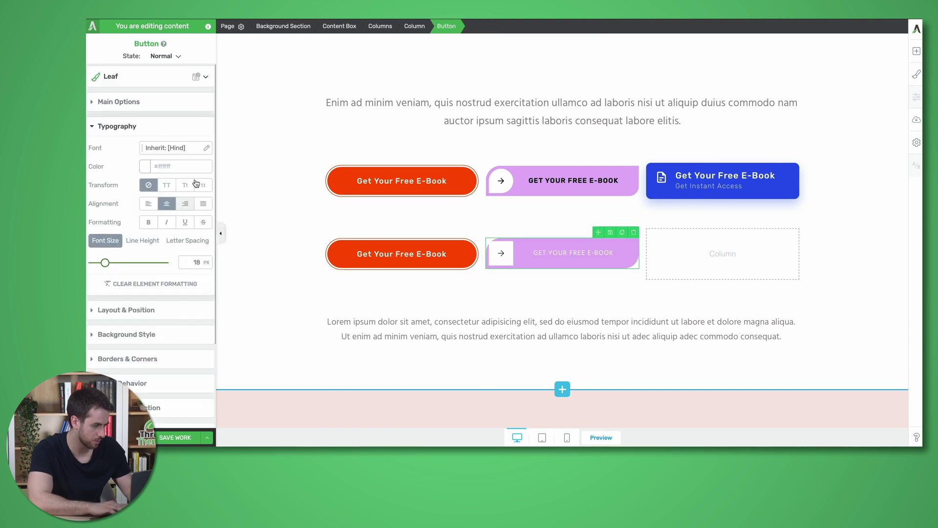
{"action": "left_click", "coordinate": [178, 149]}
{"action": "left_click", "coordinate": [164, 182]}
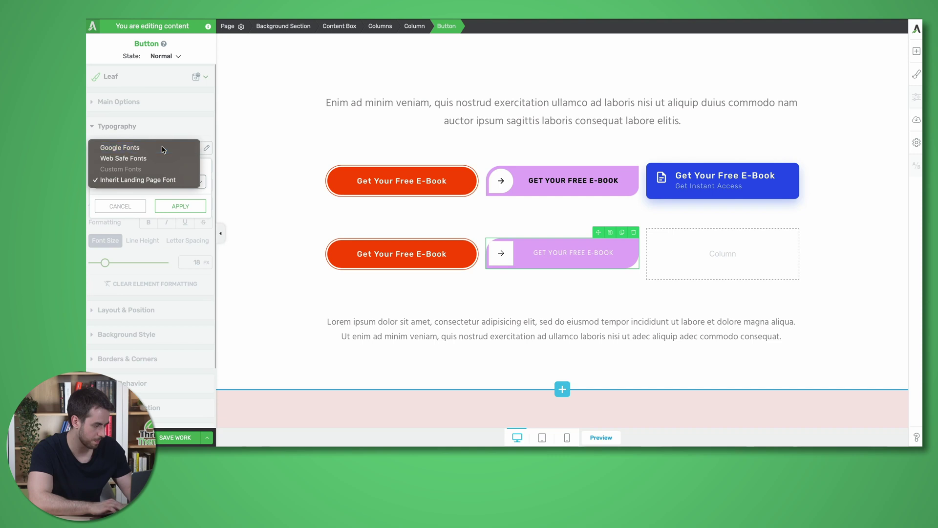
{"action": "left_click", "coordinate": [165, 147]}
{"action": "left_click", "coordinate": [138, 216]}
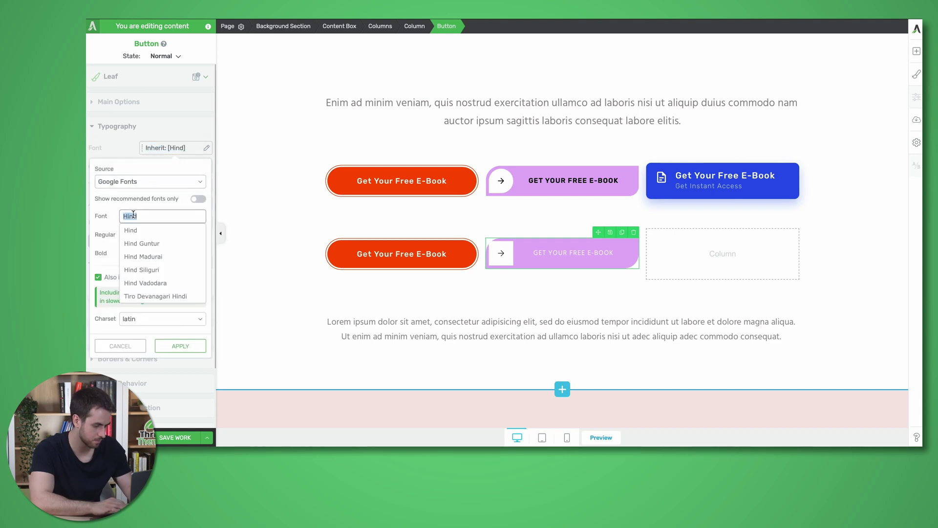
{"action": "type", "text": "rubik"}
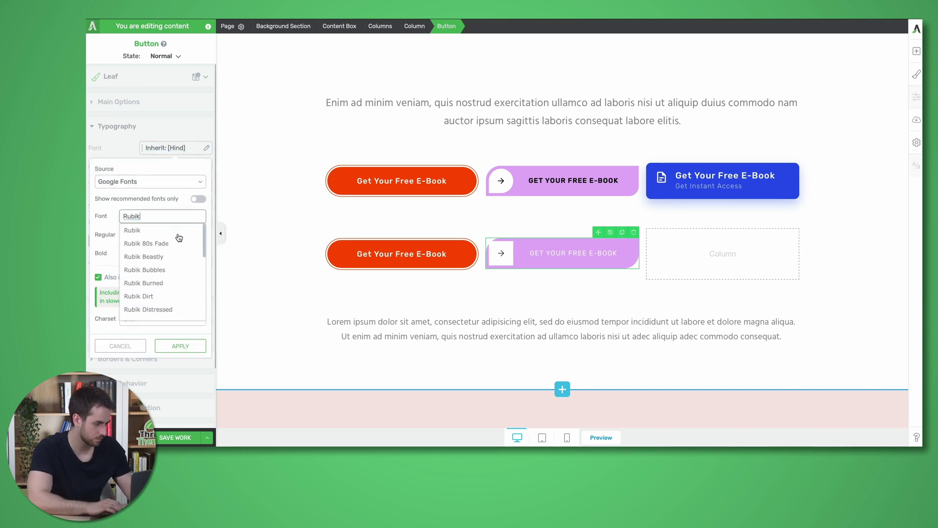
{"action": "left_click", "coordinate": [180, 234]}
{"action": "left_click", "coordinate": [188, 347]}
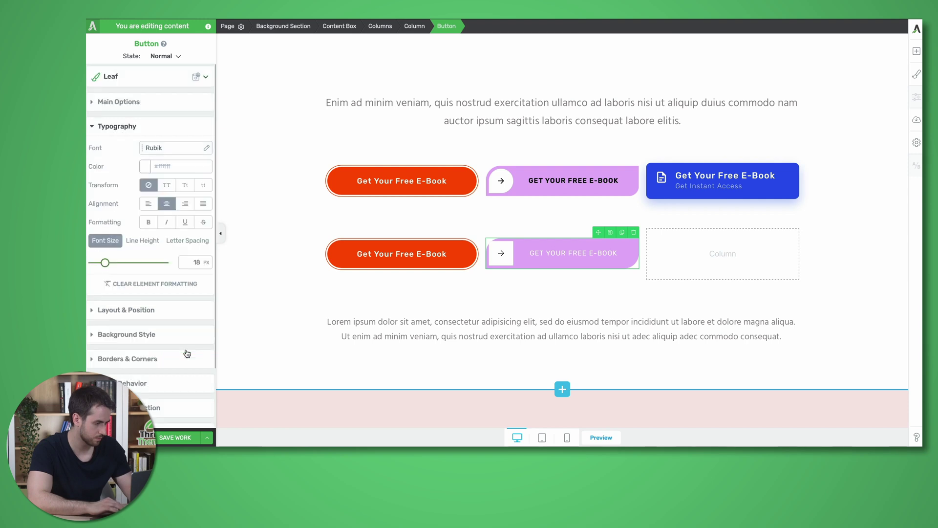
- Give the button text size 14, letter spacing 1 and black #000000 colour
{"action": "double_click", "coordinate": [196, 261]}
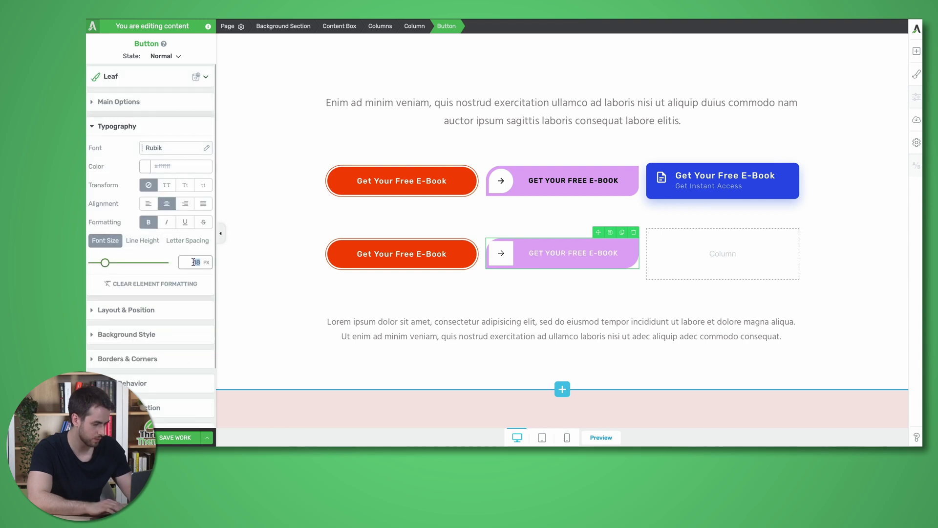
{"action": "type", "text": "14"}
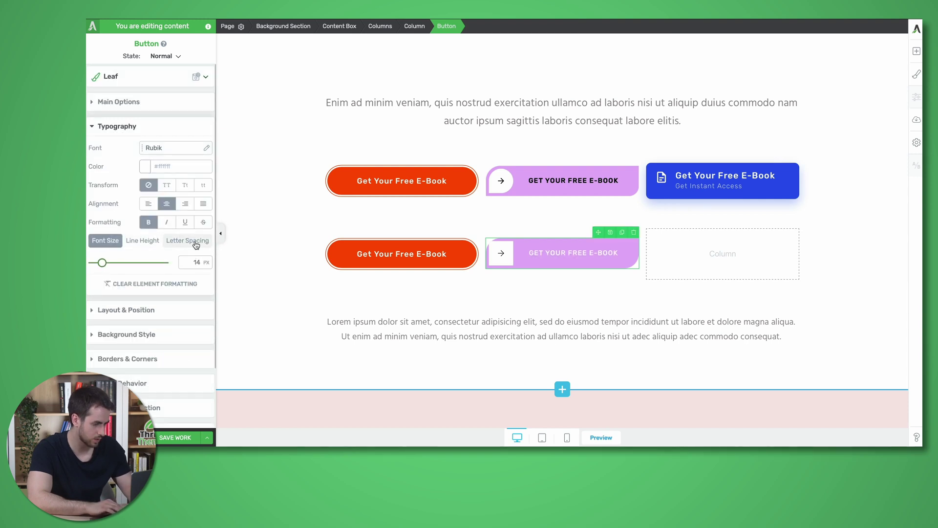
{"action": "left_click", "coordinate": [187, 240]}
{"action": "double_click", "coordinate": [196, 262]}
{"action": "type", "text": "1"}
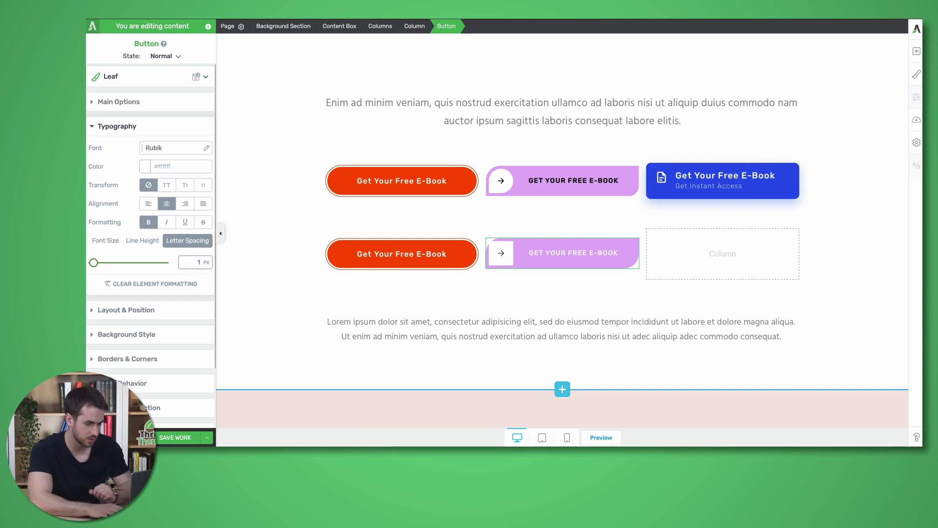
{"action": "left_click", "coordinate": [148, 169]}
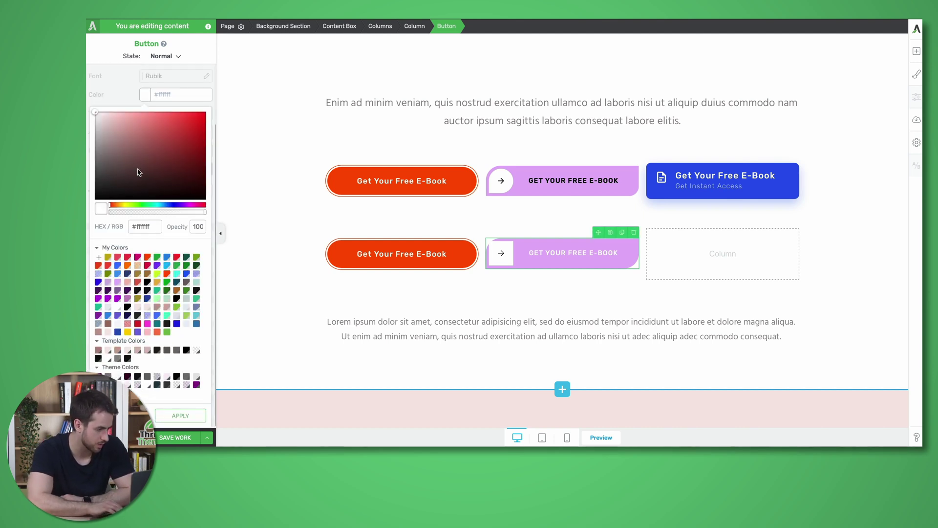
{"action": "left_click", "coordinate": [96, 198]}
{"action": "left_click", "coordinate": [179, 415]}
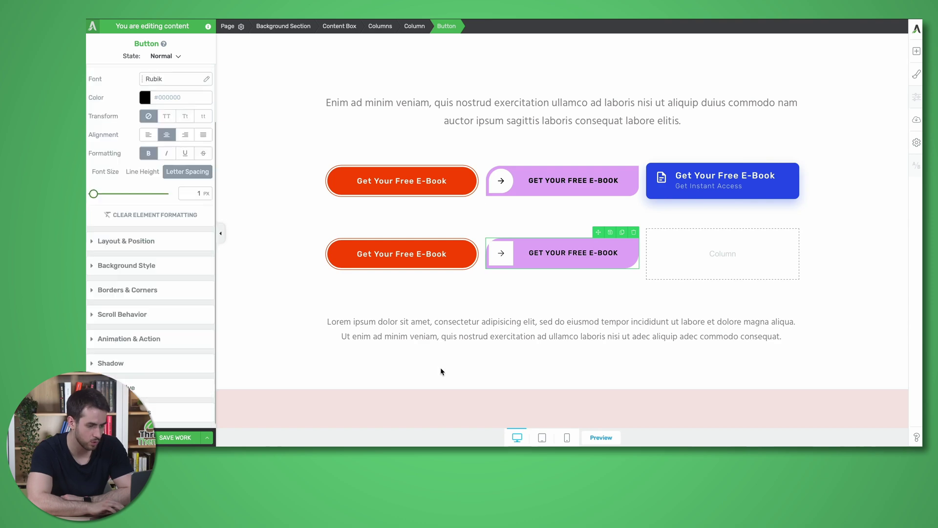
- Search 'arrow-right' and swap the lower button's arrow for the outlined right-arrow icon
{"action": "left_click", "coordinate": [501, 253]}
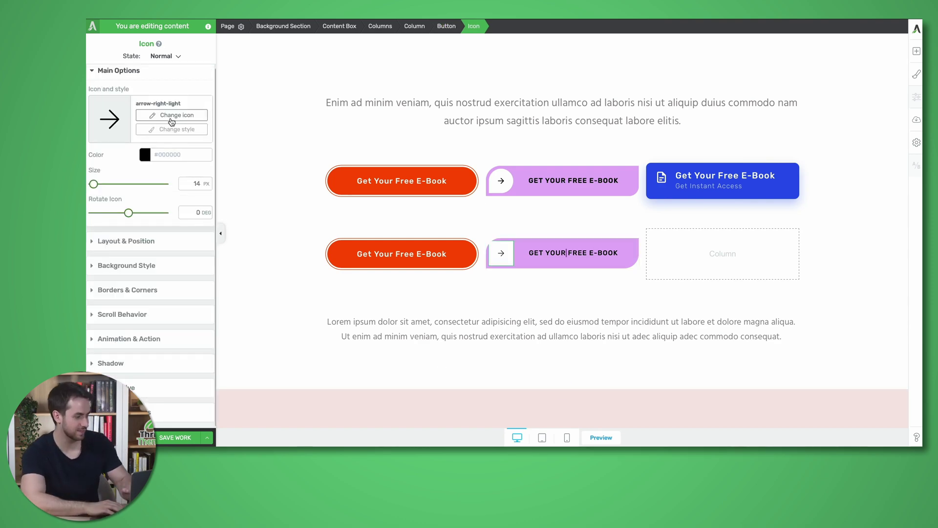
{"action": "left_click", "coordinate": [152, 115]}
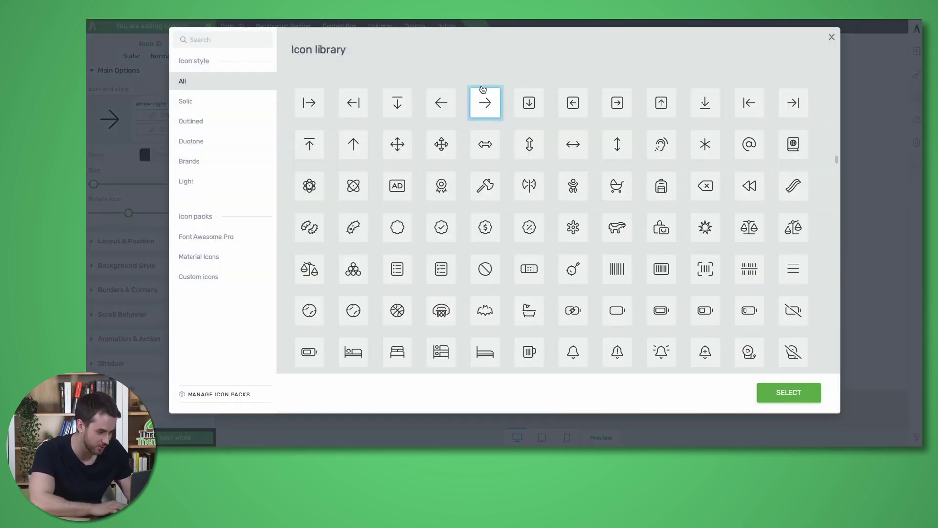
{"action": "type", "text": "arrow-righ"}
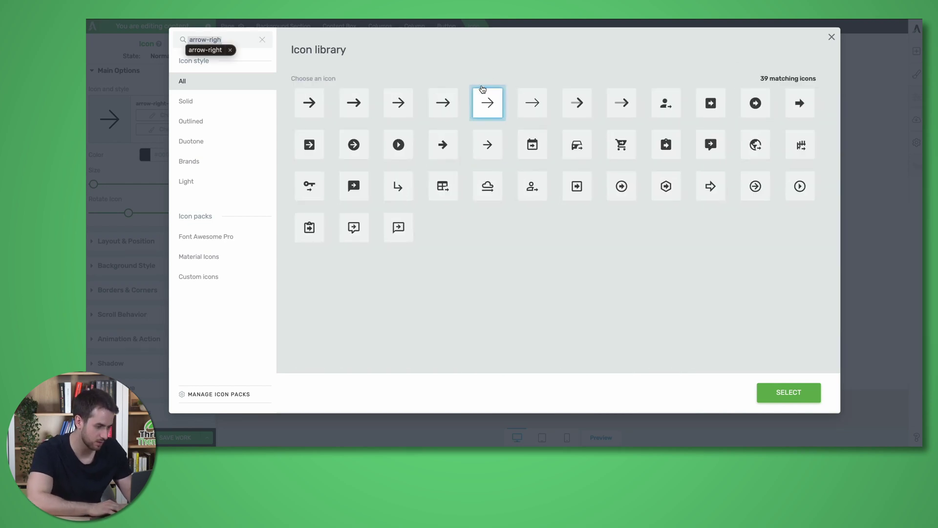
{"action": "type", "text": "t"}
{"action": "left_click", "coordinate": [445, 105]}
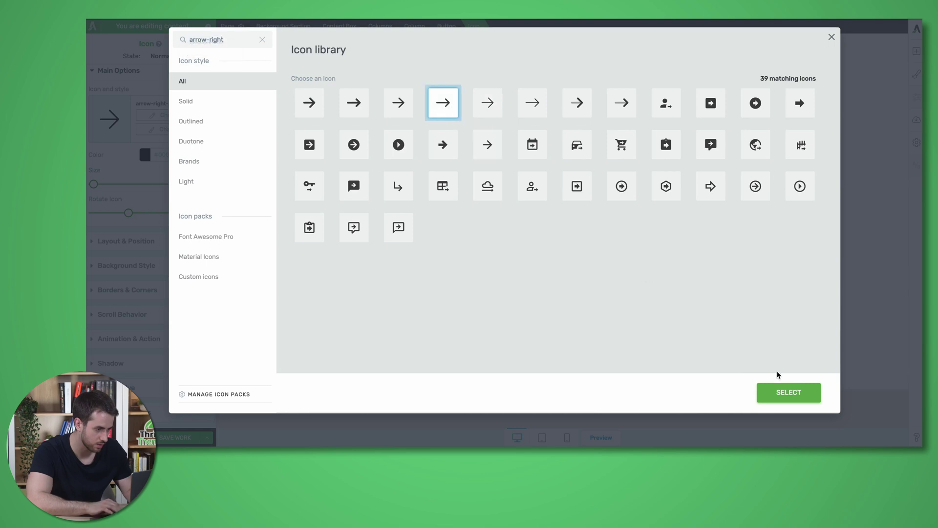
{"action": "left_click", "coordinate": [397, 105]}
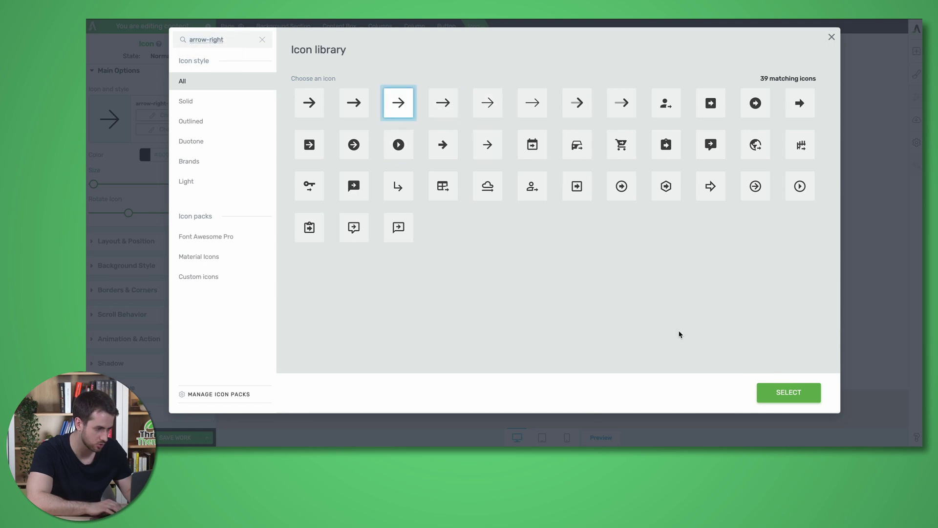
{"action": "left_click", "coordinate": [774, 392]}
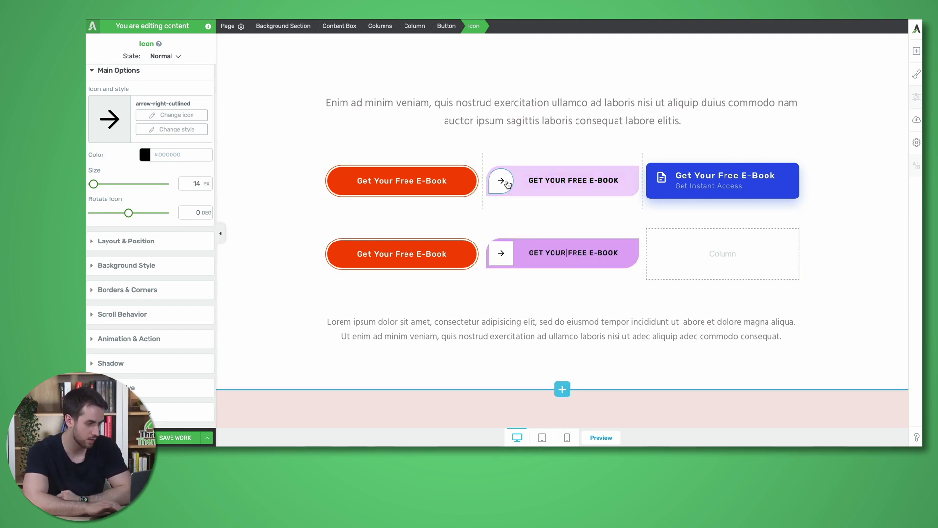
- In Borders & Corners, set the icon's bottom-left corner radius to 0 px, keeping the other corners round
{"action": "left_click", "coordinate": [161, 244]}
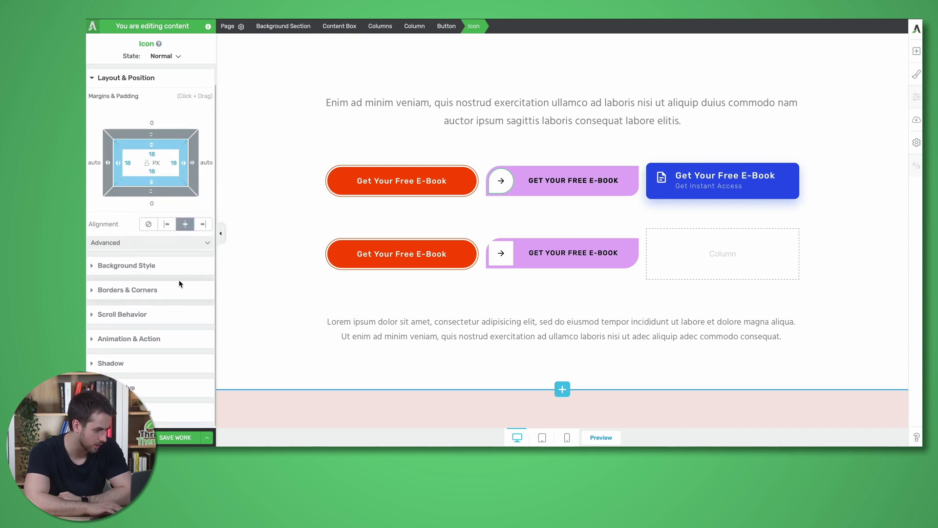
{"action": "left_click", "coordinate": [167, 297]}
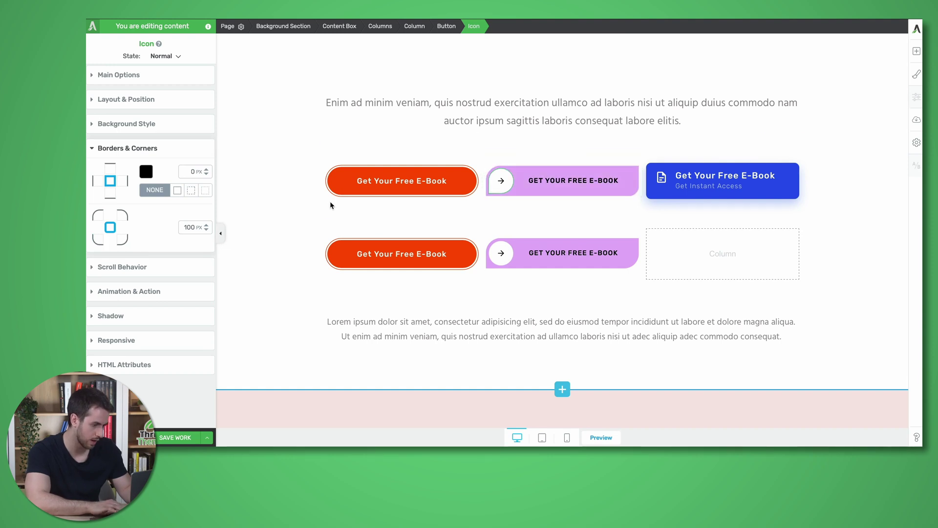
{"action": "left_click", "coordinate": [503, 255]}
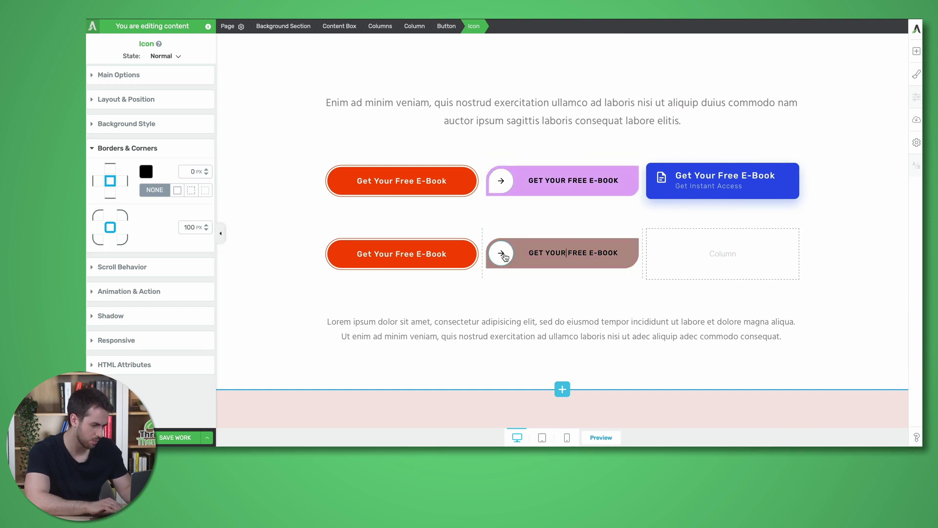
{"action": "left_click", "coordinate": [98, 240]}
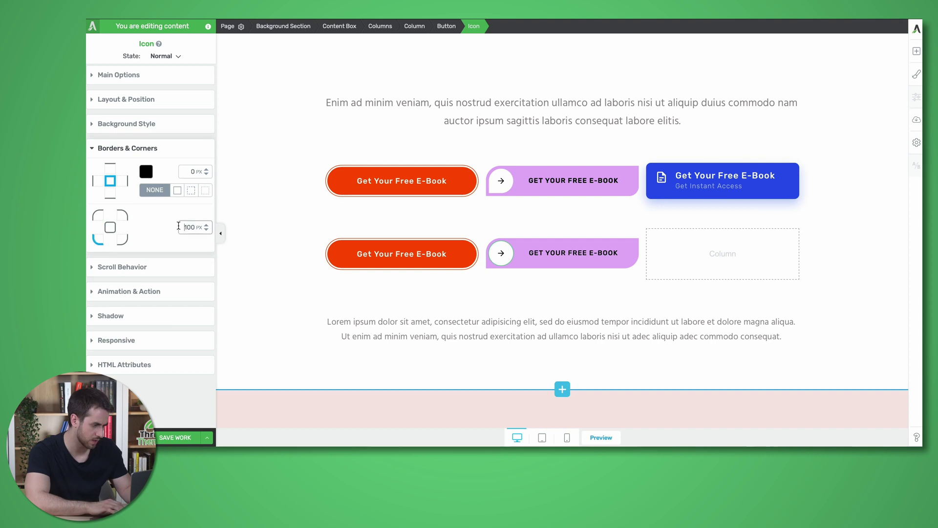
{"action": "type", "text": "0"}
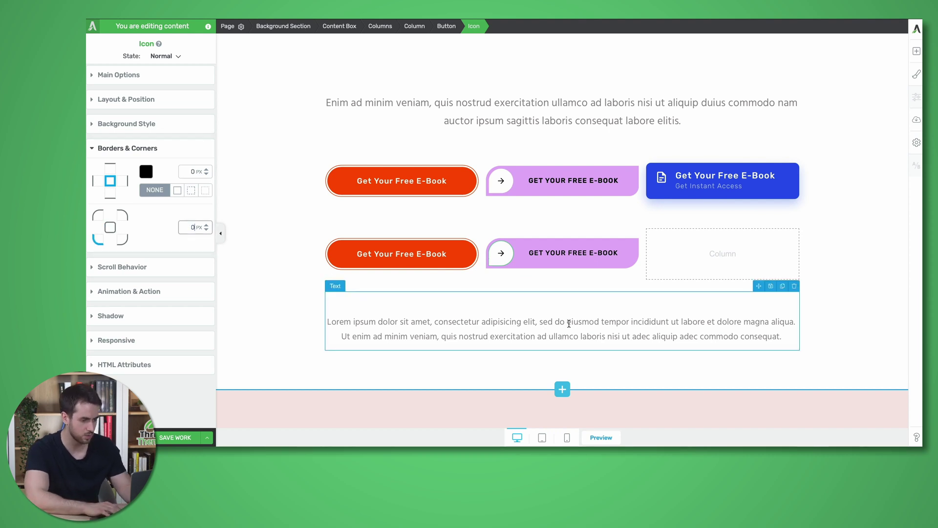
{"action": "left_click", "coordinate": [572, 289]}
{"action": "left_click", "coordinate": [623, 285]}
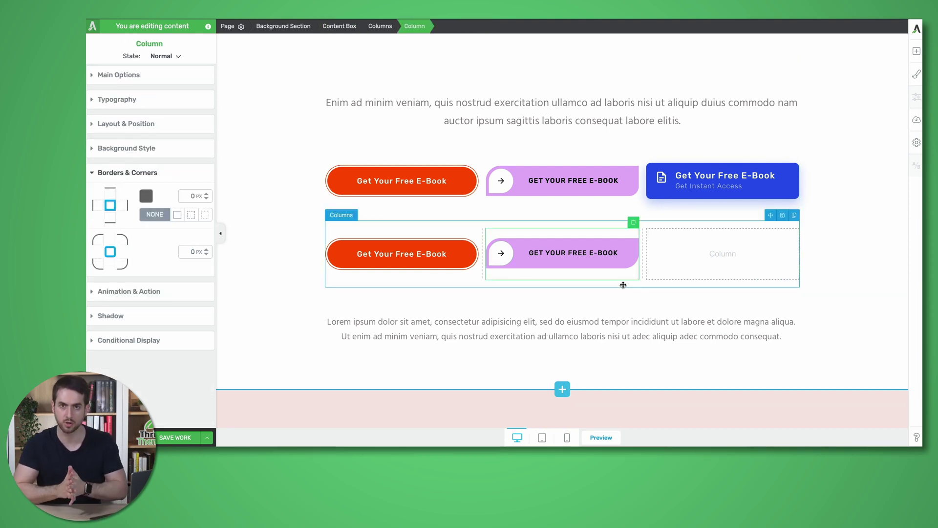
- Select the background section surrounding the new row
{"action": "left_click", "coordinate": [868, 220]}
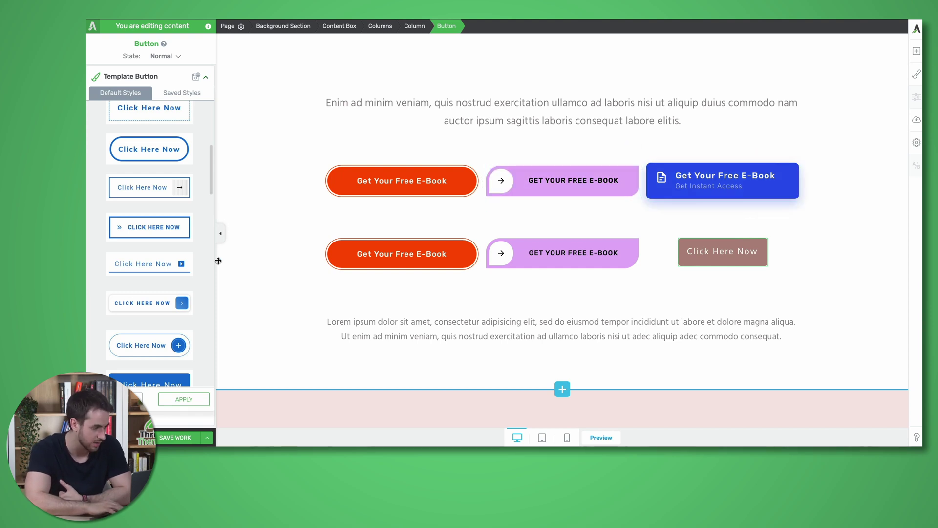
- Apply the two-line Double Text 05 instant-access template style to the third-column button
{"action": "scroll", "coordinate": [126, 280], "scroll_direction": "down", "scroll_amount": 5}
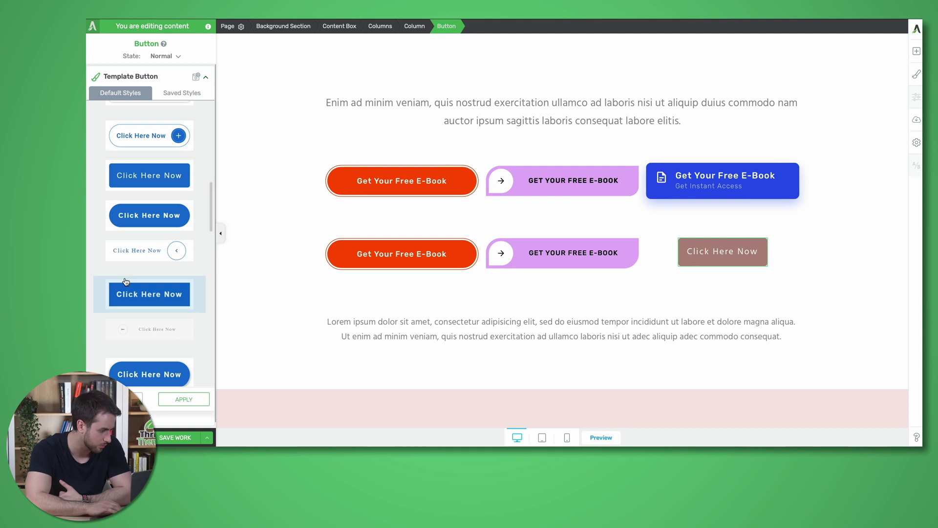
{"action": "scroll", "coordinate": [125, 281], "scroll_direction": "down", "scroll_amount": 5}
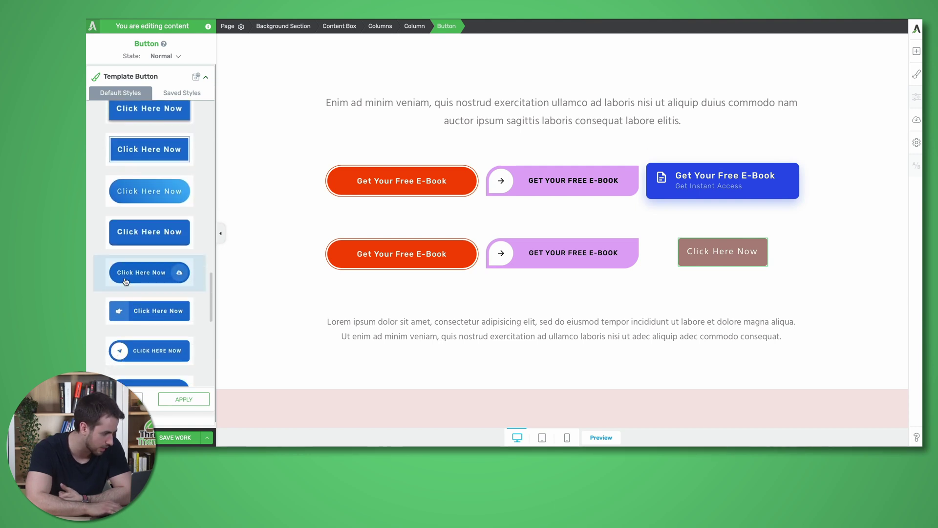
{"action": "scroll", "coordinate": [126, 281], "scroll_direction": "down", "scroll_amount": 3}
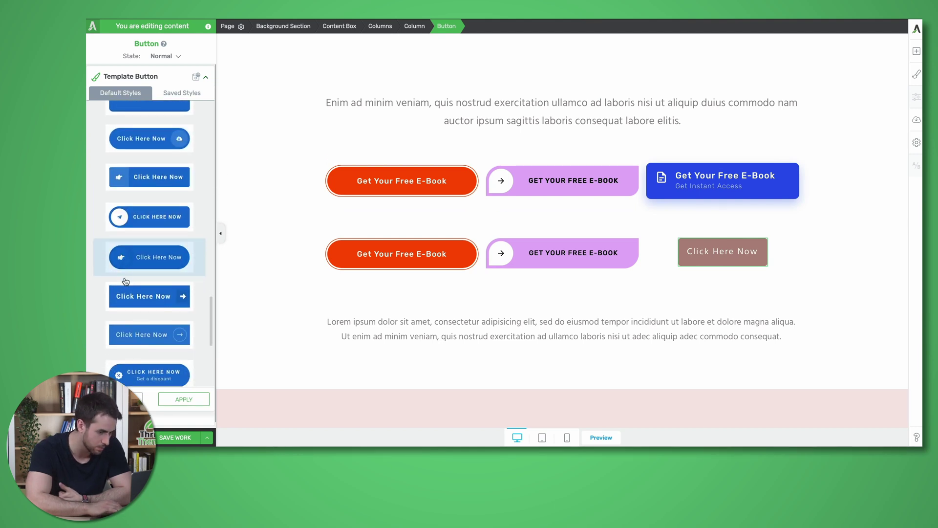
{"action": "scroll", "coordinate": [126, 280], "scroll_direction": "down", "scroll_amount": 2}
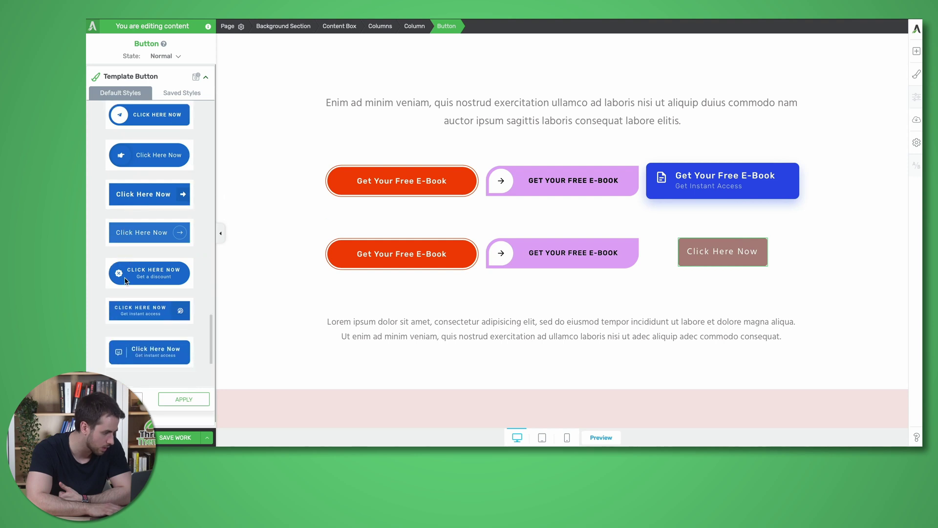
{"action": "scroll", "coordinate": [126, 281], "scroll_direction": "down", "scroll_amount": 2}
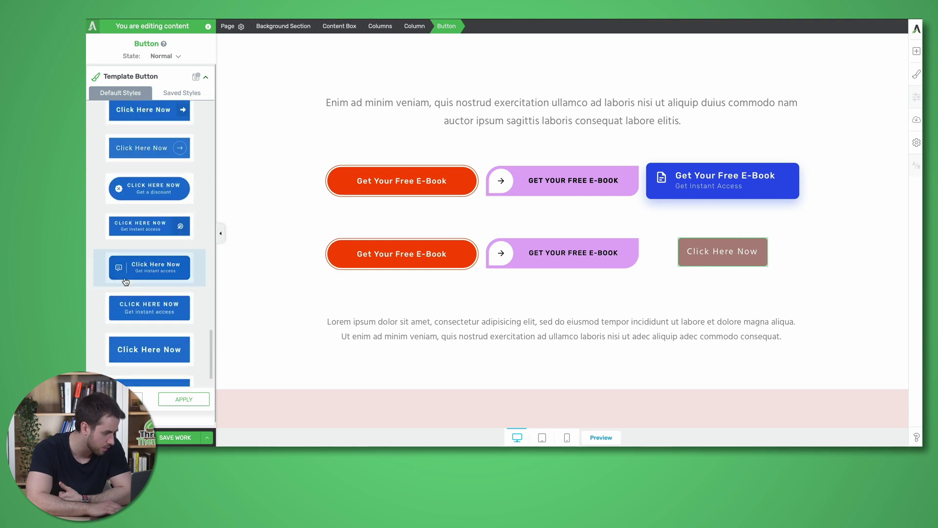
{"action": "scroll", "coordinate": [126, 281], "scroll_direction": "down", "scroll_amount": 1}
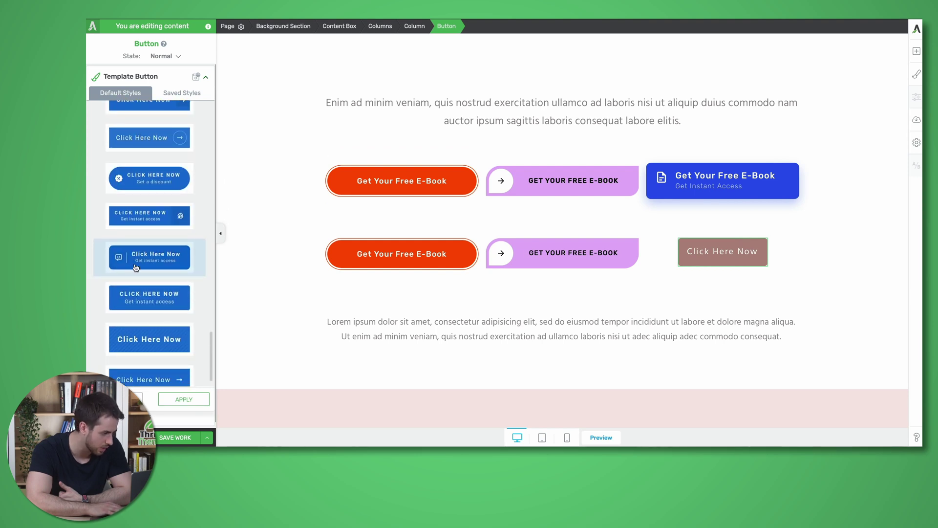
{"action": "left_click", "coordinate": [136, 267]}
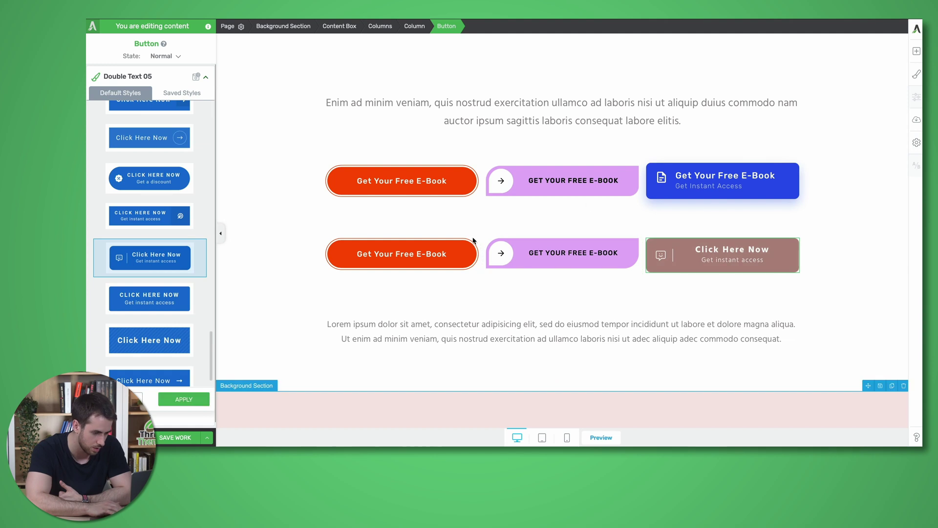
- Replace the brown button's speech-bubble icon with the solid file icon found by searching 'file'
{"action": "left_click", "coordinate": [664, 254]}
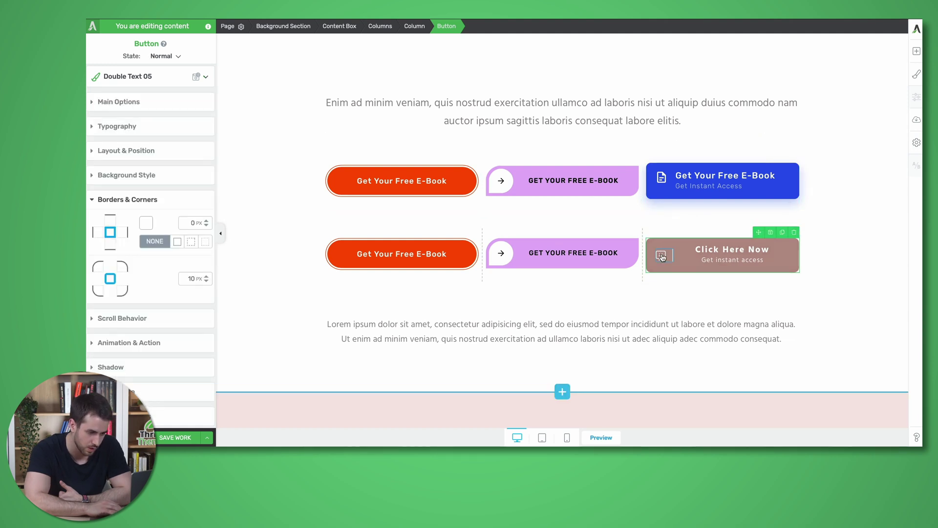
{"action": "left_click", "coordinate": [662, 256]}
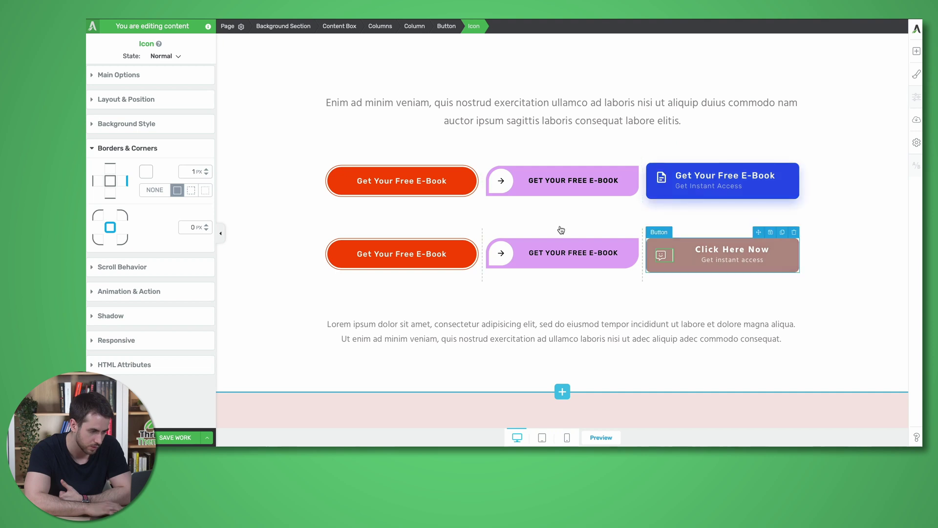
{"action": "left_click", "coordinate": [155, 81]}
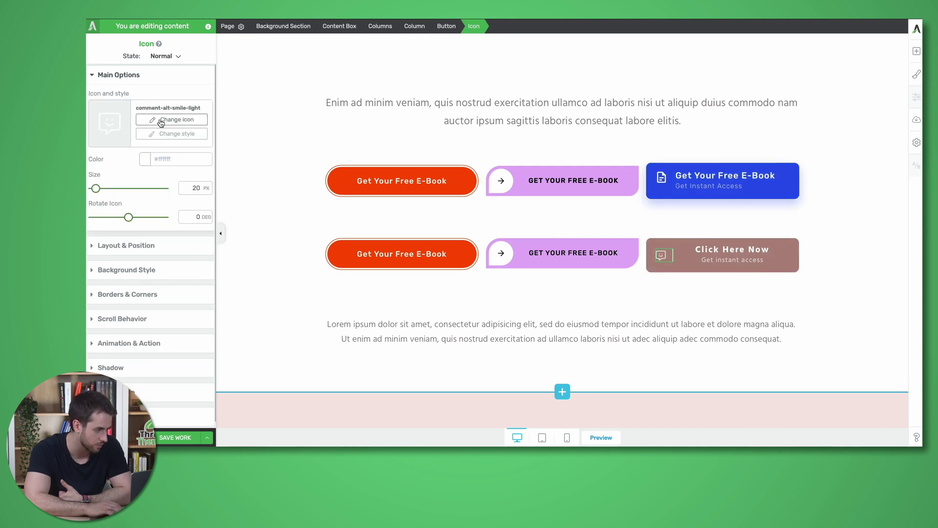
{"action": "left_click", "coordinate": [161, 119]}
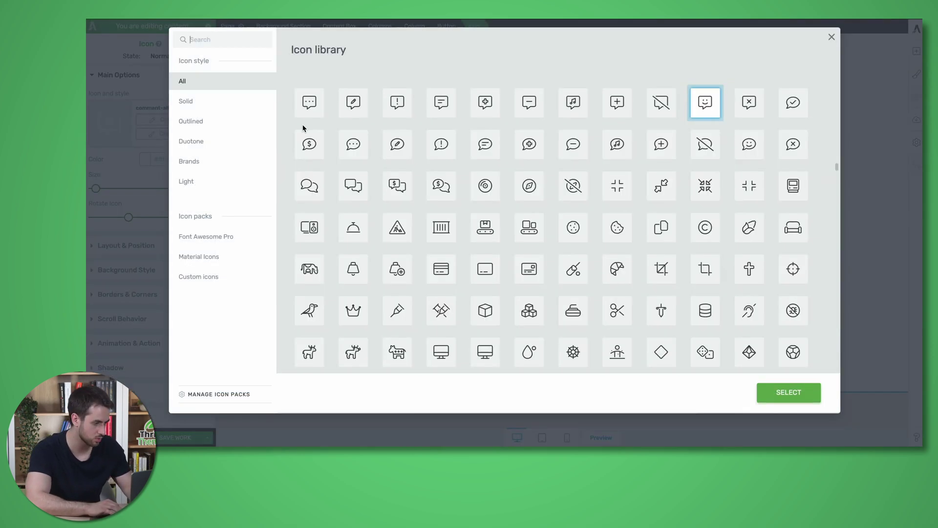
{"action": "type", "text": "file"}
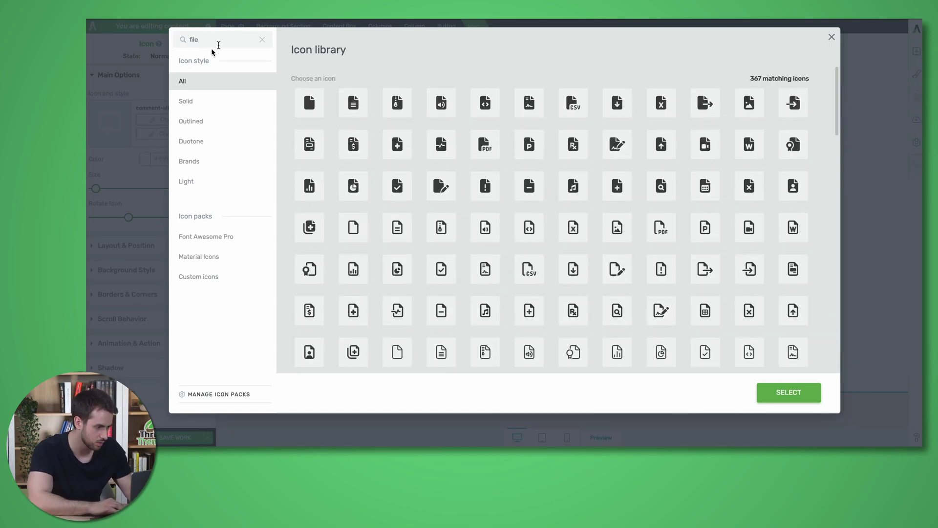
{"action": "left_click", "coordinate": [352, 116]}
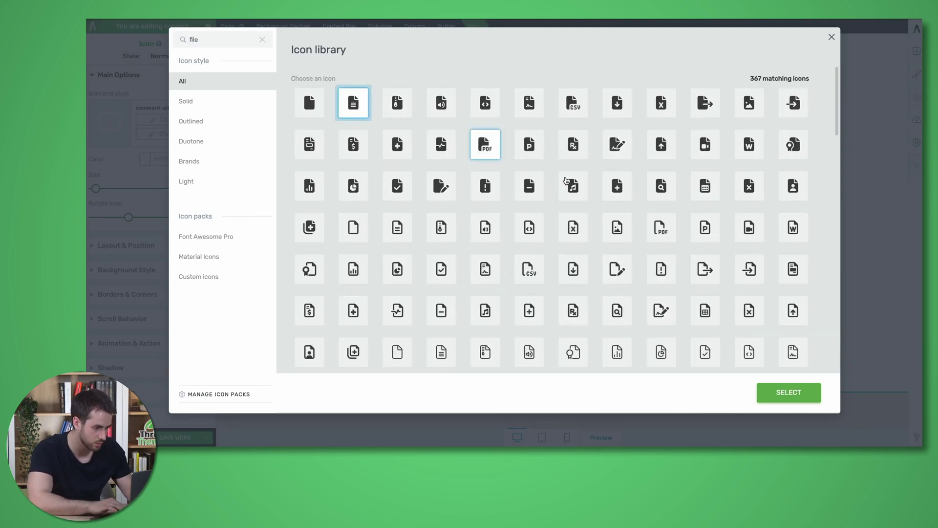
{"action": "left_click", "coordinate": [812, 398]}
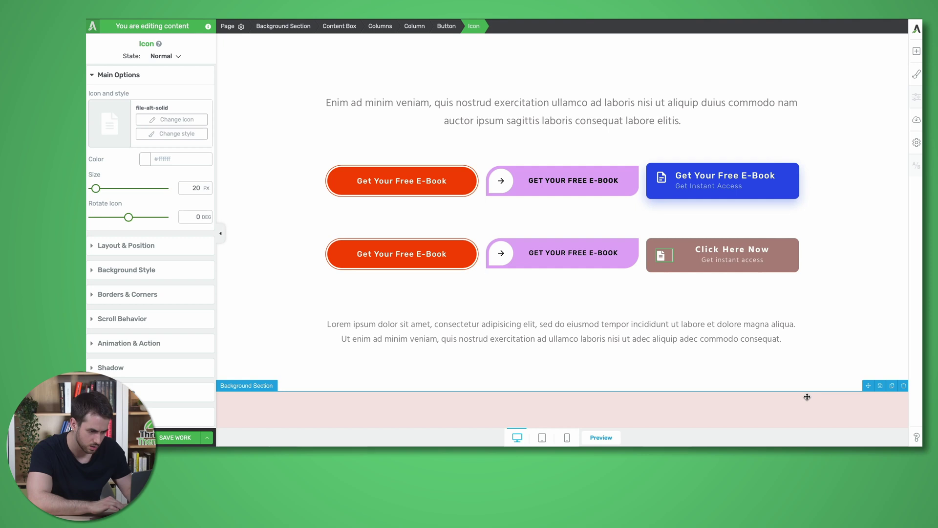
- Set the file icon's right padding to 0, its border to None, and enter 0015 as its top padding
{"action": "left_click", "coordinate": [191, 246]}
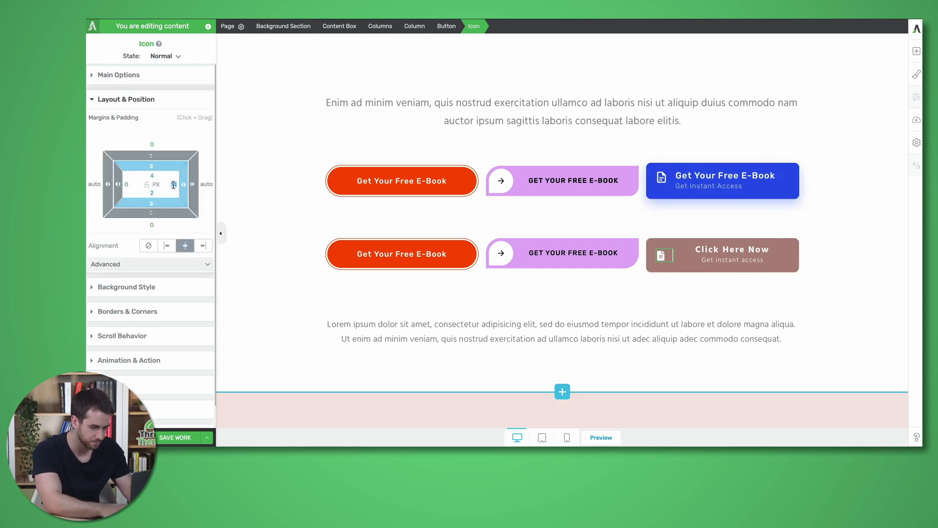
{"action": "left_click", "coordinate": [174, 184]}
{"action": "type", "text": "0"}
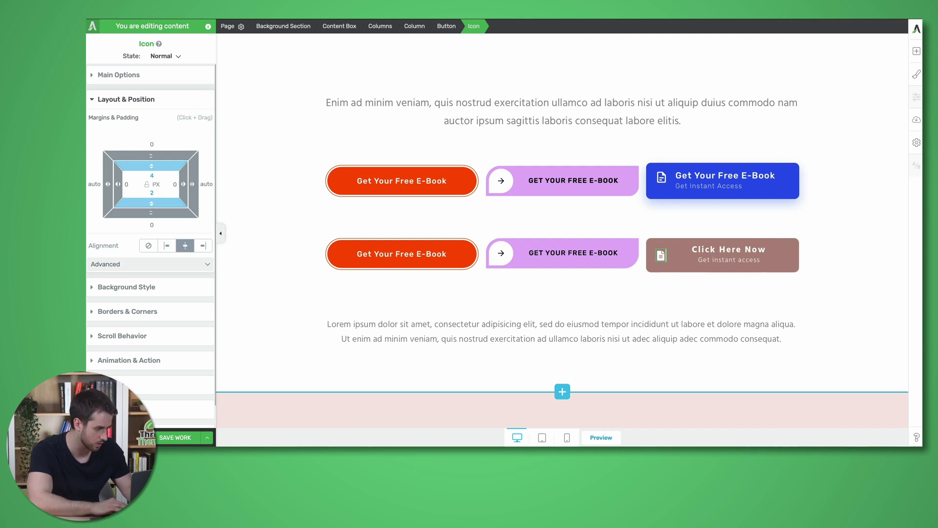
{"action": "left_click", "coordinate": [156, 309]}
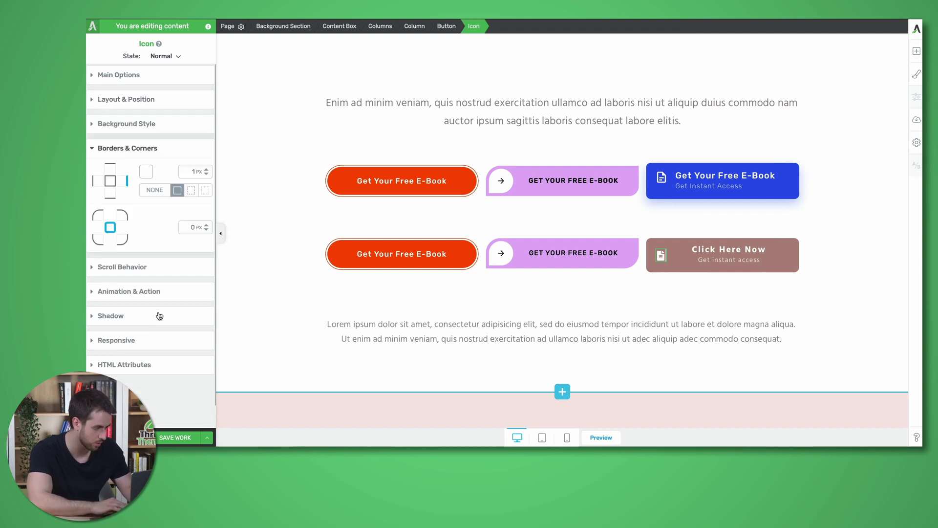
{"action": "left_click", "coordinate": [155, 190]}
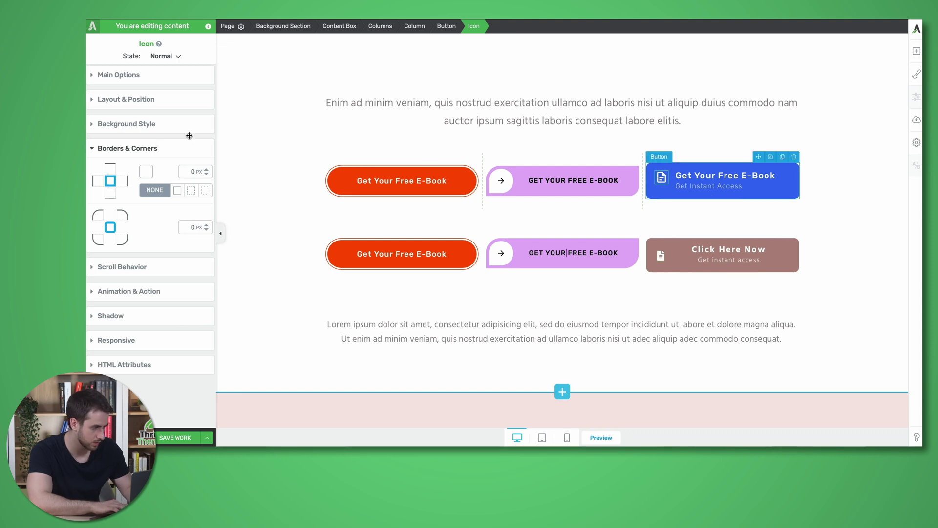
{"action": "left_click", "coordinate": [137, 99]}
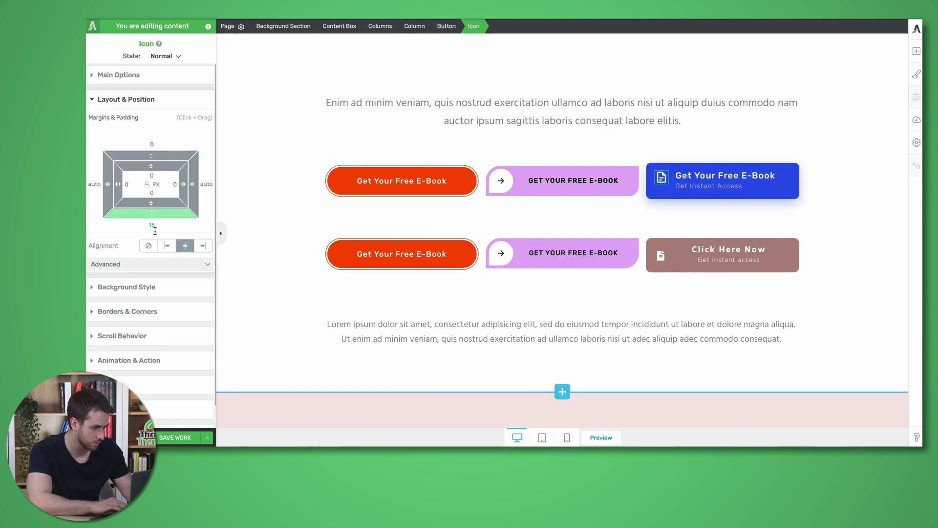
{"action": "left_click", "coordinate": [661, 255]}
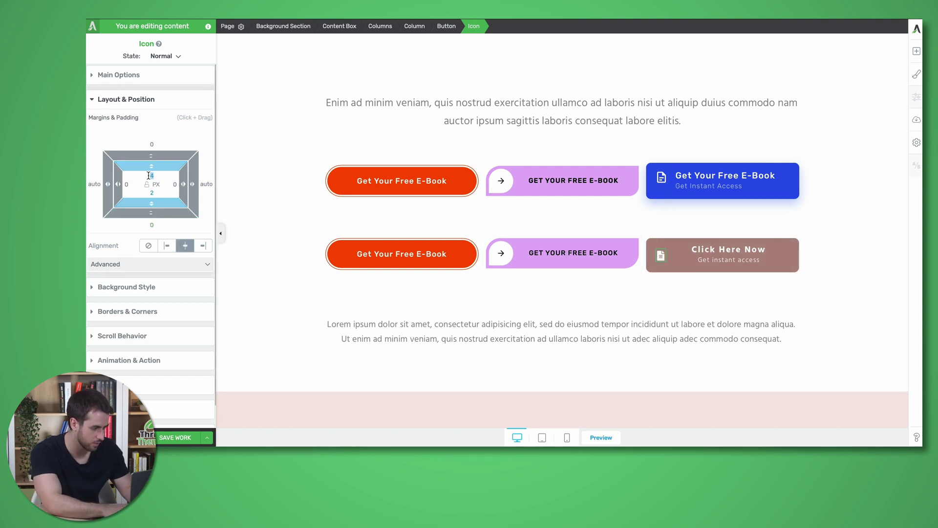
{"action": "type", "text": "00"}
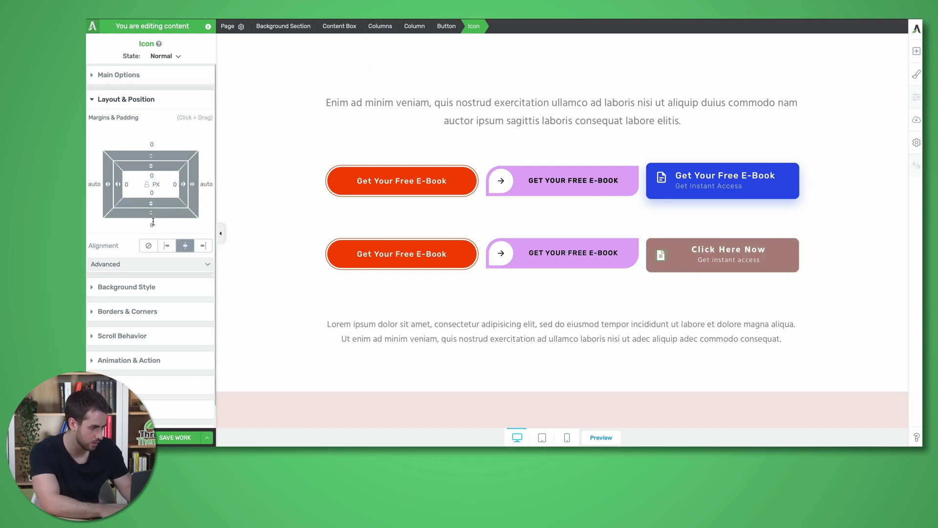
{"action": "type", "text": "15"}
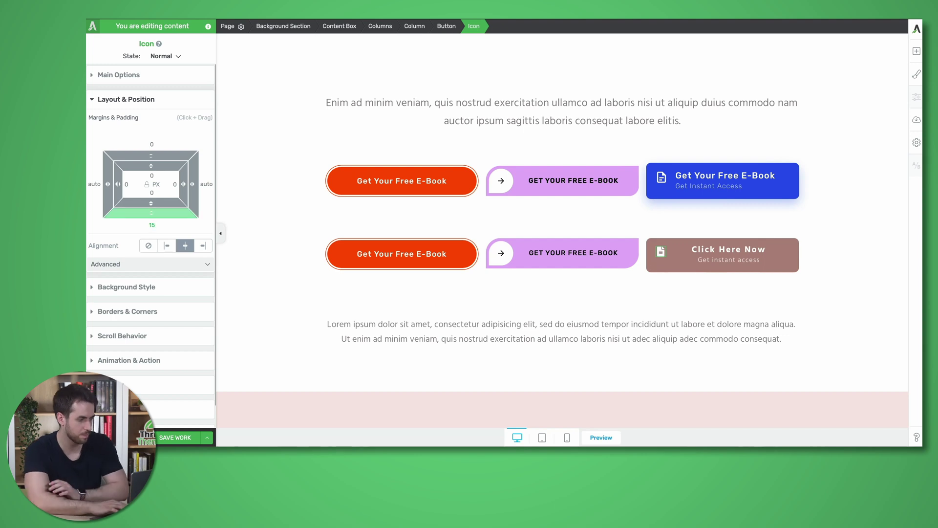
{"action": "left_click", "coordinate": [719, 244]}
- Set the brown button's typography font to Rubik, chosen from the Google Fonts source
{"action": "left_click", "coordinate": [155, 105]}
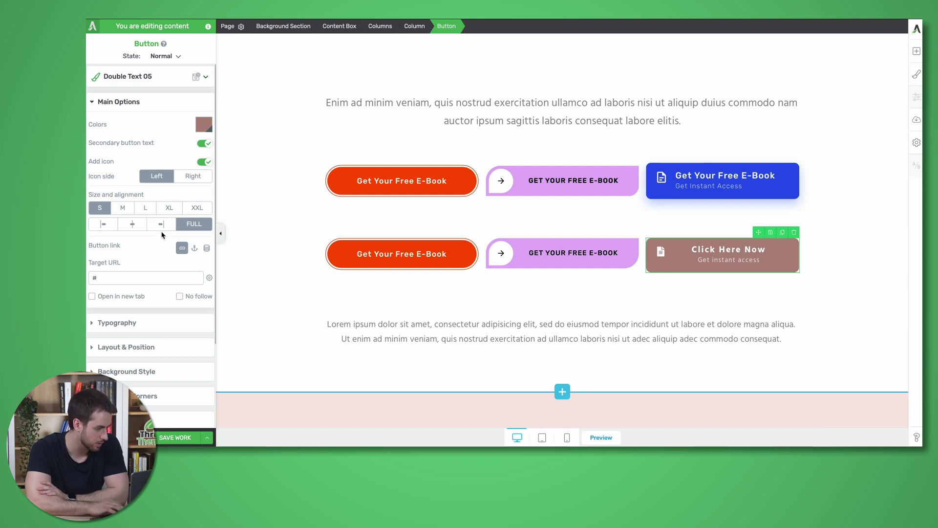
{"action": "left_click", "coordinate": [133, 324]}
{"action": "left_click", "coordinate": [176, 147]}
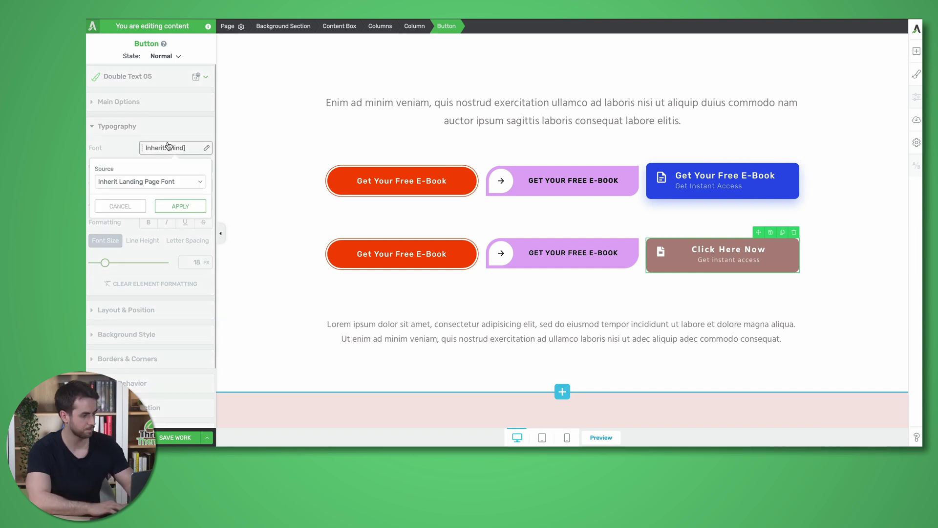
{"action": "left_click", "coordinate": [147, 181]}
{"action": "left_click", "coordinate": [150, 147]}
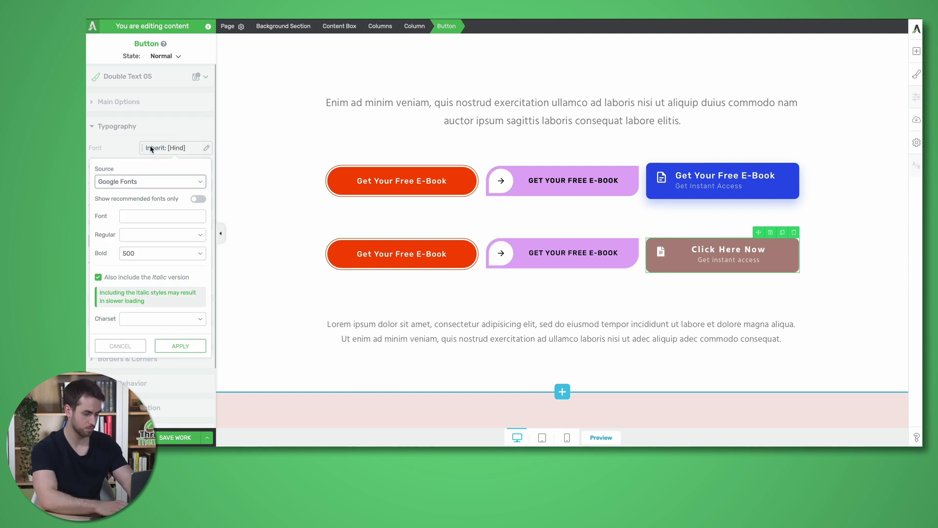
{"action": "left_click", "coordinate": [157, 216]}
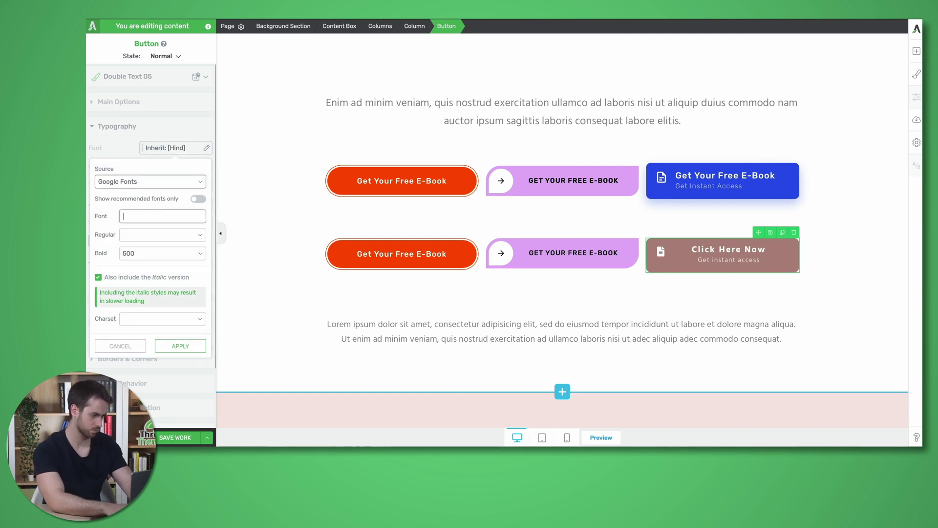
{"action": "type", "text": "rubik"}
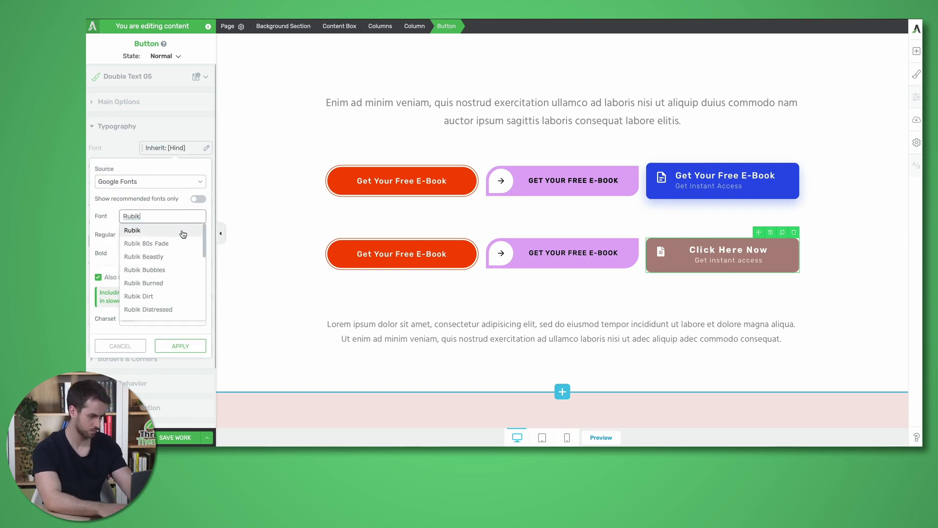
{"action": "left_click", "coordinate": [182, 233]}
- Apply Rubik, remove bold from the 'Click Here Now' title, and left-align the button text
{"action": "left_click", "coordinate": [183, 346]}
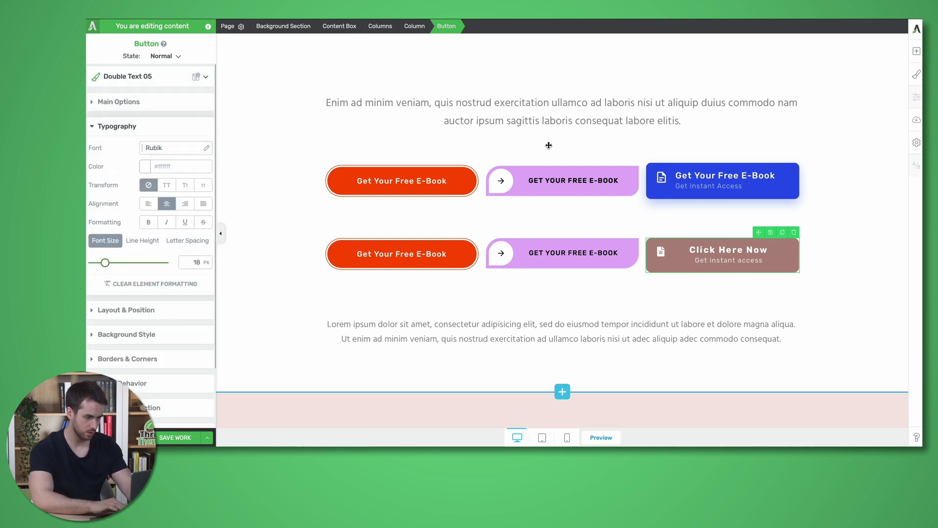
{"action": "triple_click", "coordinate": [728, 250]}
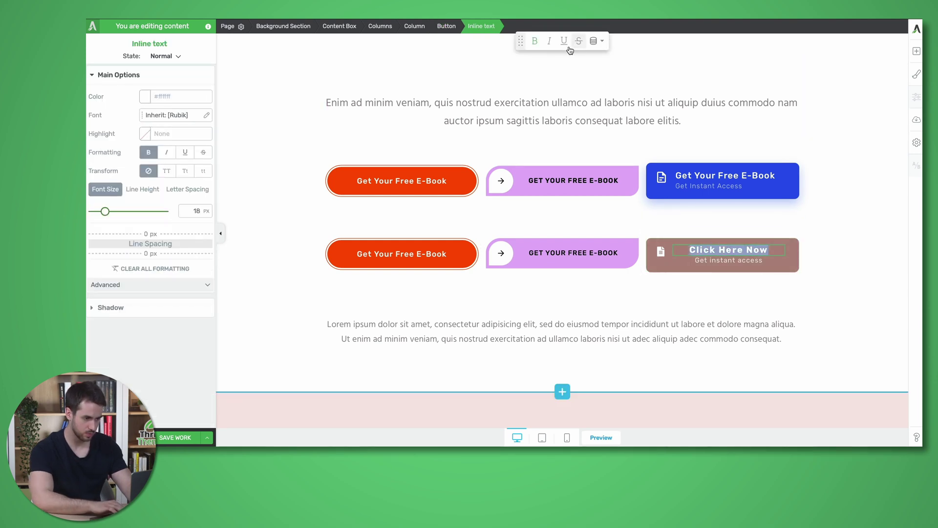
{"action": "left_click", "coordinate": [535, 41]}
{"action": "left_click", "coordinate": [713, 243]}
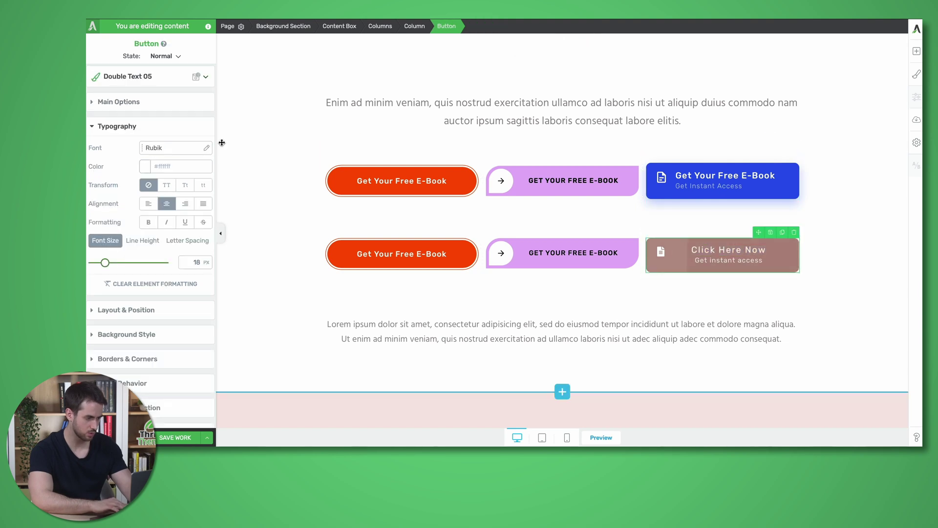
{"action": "left_click", "coordinate": [149, 203]}
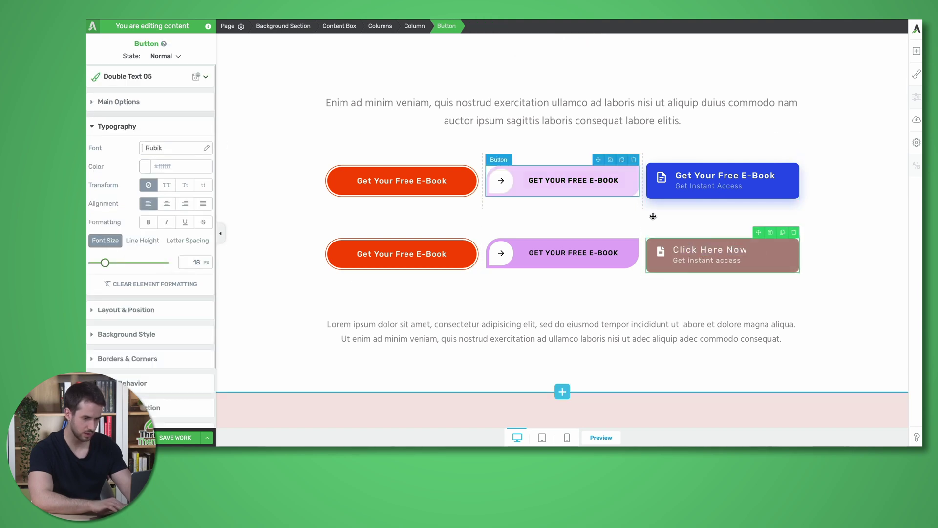
- Retype the title as 'Get Your Free E-Book' and compare it with the blue button's title
{"action": "triple_click", "coordinate": [694, 250]}
{"action": "type", "text": "Ge"}
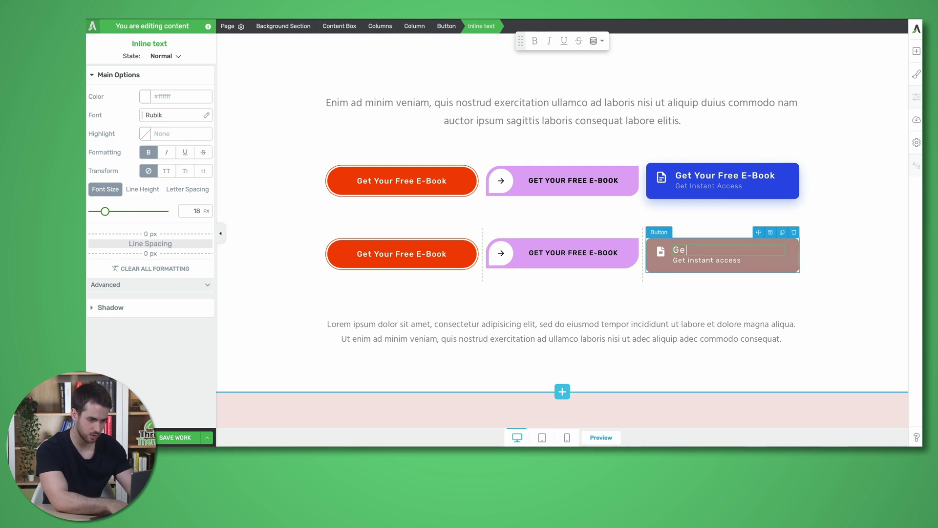
{"action": "type", "text": "t Your Free E-"}
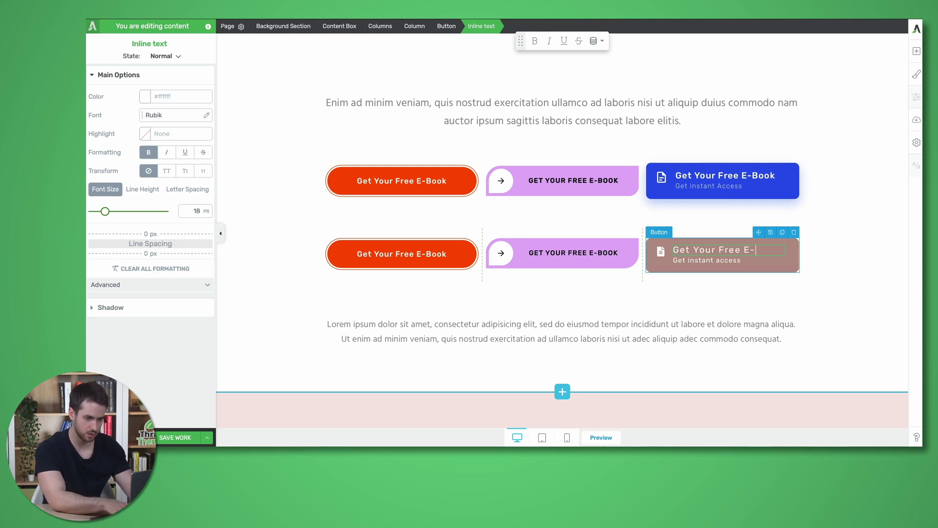
{"action": "type", "text": "Book"}
{"action": "left_click", "coordinate": [692, 268]}
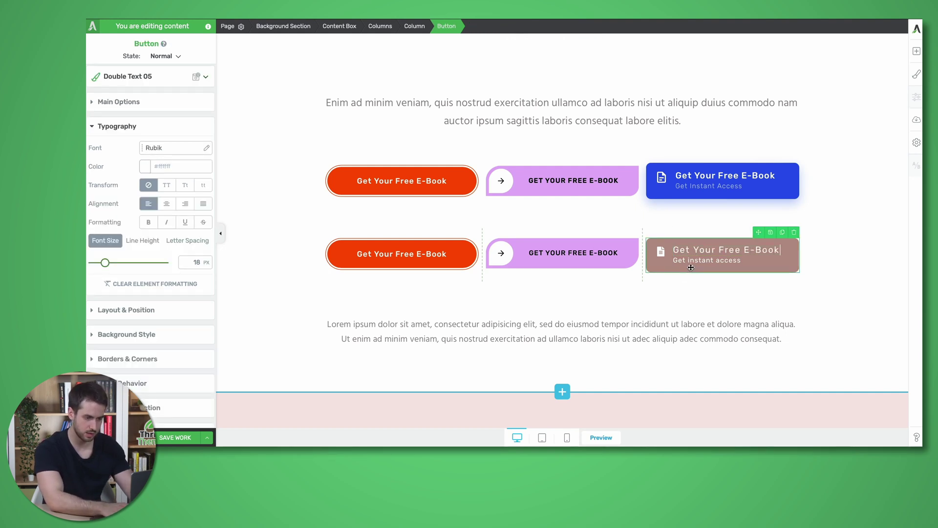
{"action": "left_click", "coordinate": [710, 193]}
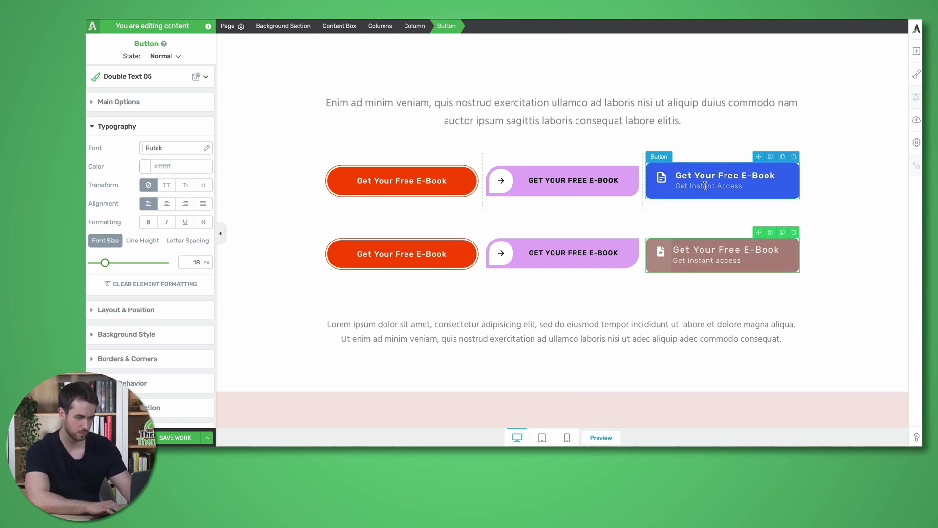
{"action": "left_click", "coordinate": [704, 175]}
{"action": "left_click", "coordinate": [684, 250]}
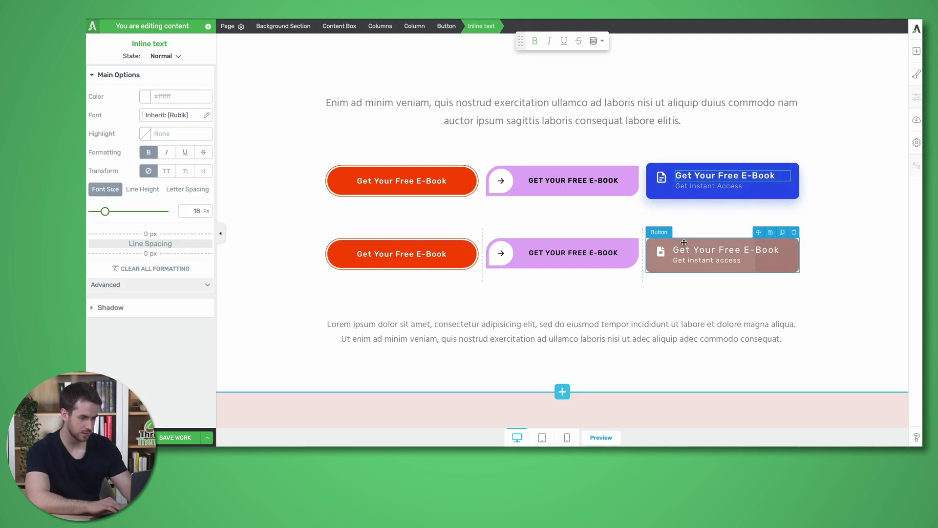
{"action": "left_click", "coordinate": [683, 246]}
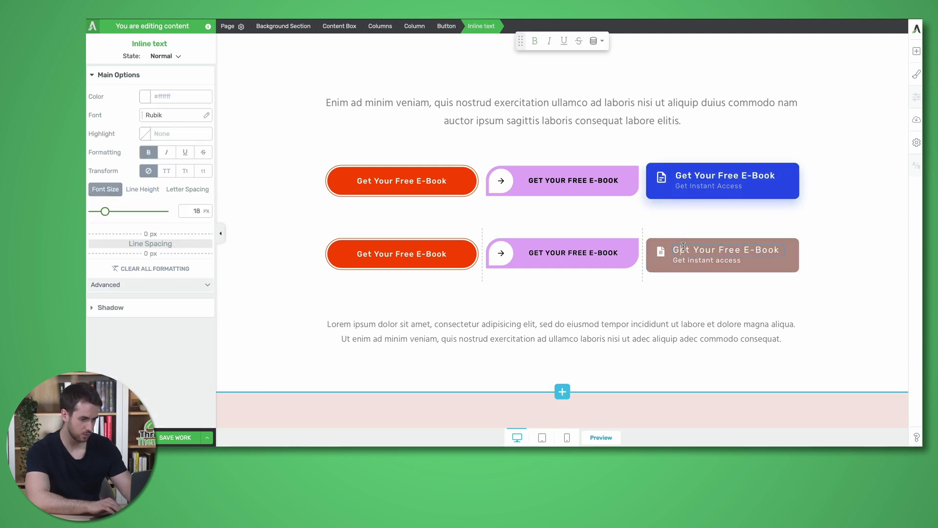
- Make the brown button's text bold, then remove bold from its subtitle only
{"action": "triple_click", "coordinate": [683, 246]}
{"action": "left_click", "coordinate": [649, 270]}
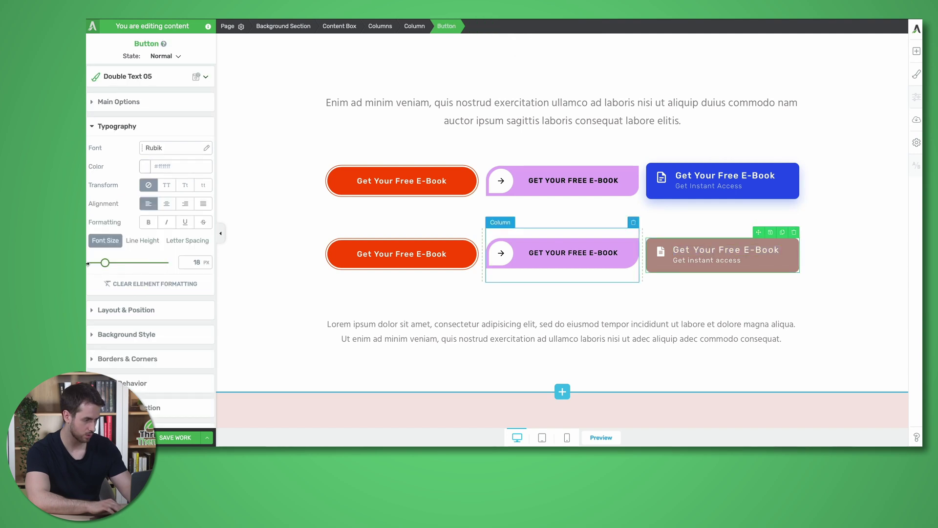
{"action": "left_click", "coordinate": [151, 221]}
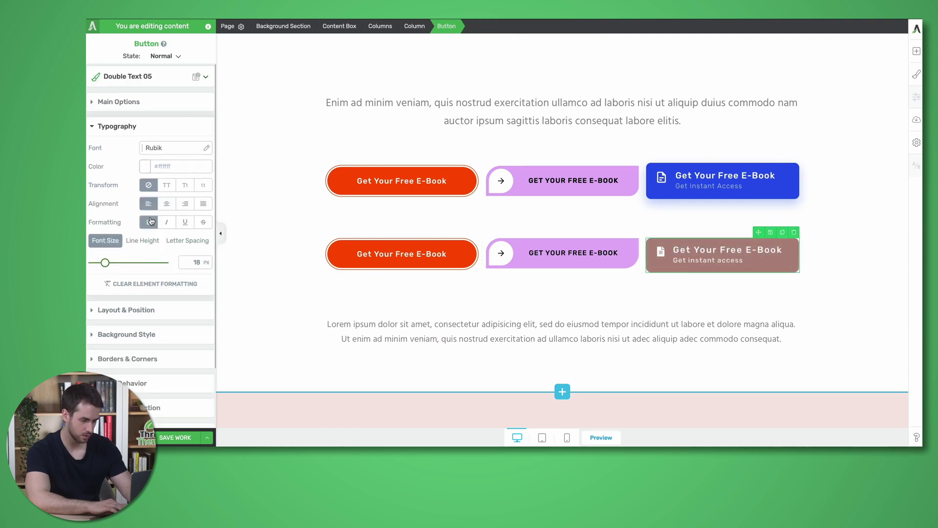
{"action": "triple_click", "coordinate": [709, 260]}
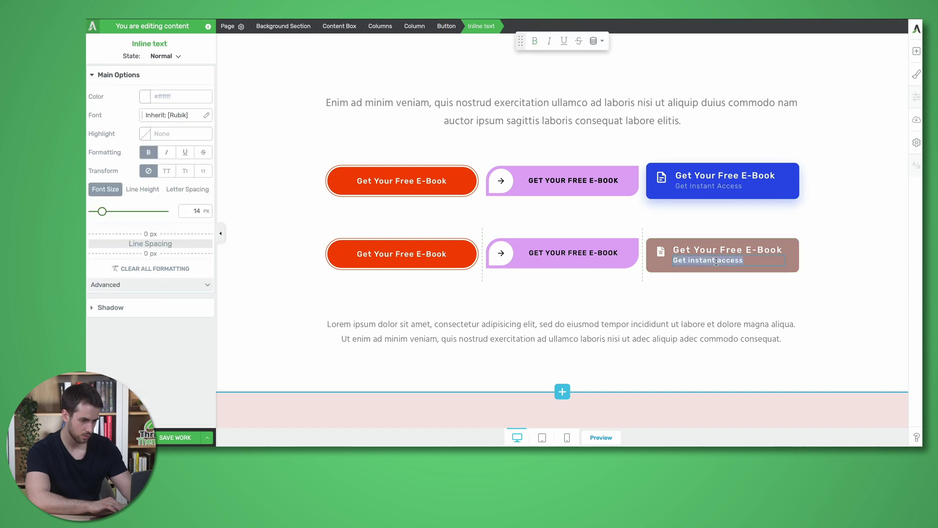
{"action": "left_click", "coordinate": [536, 43]}
{"action": "left_click", "coordinate": [812, 287]}
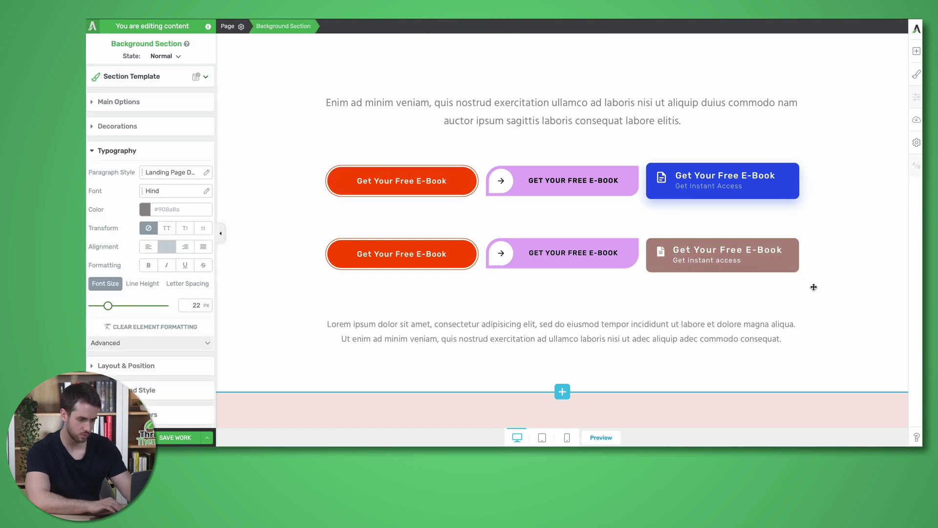
- Set the brown button title's letter spacing to 1 px
{"action": "left_click", "coordinate": [689, 247]}
{"action": "triple_click", "coordinate": [689, 249]}
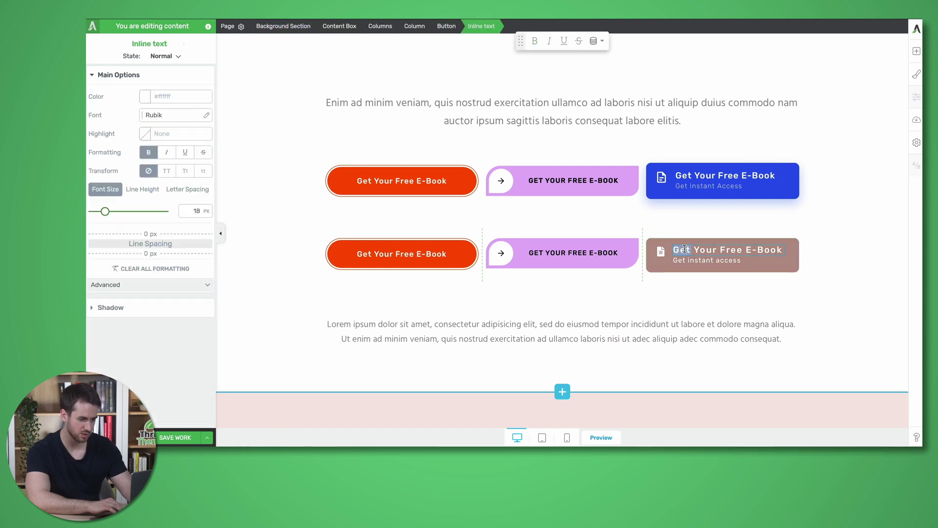
{"action": "left_click", "coordinate": [185, 189]}
{"action": "left_click", "coordinate": [196, 211]}
{"action": "type", "text": "1"}
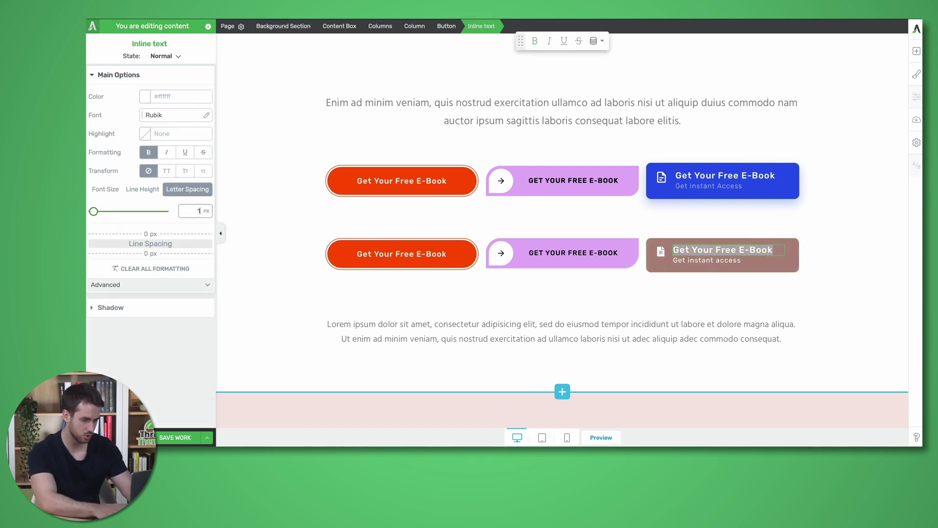
- Sample the original's blue #2854ee and apply it as the brown button's background colour
{"action": "left_click", "coordinate": [628, 214]}
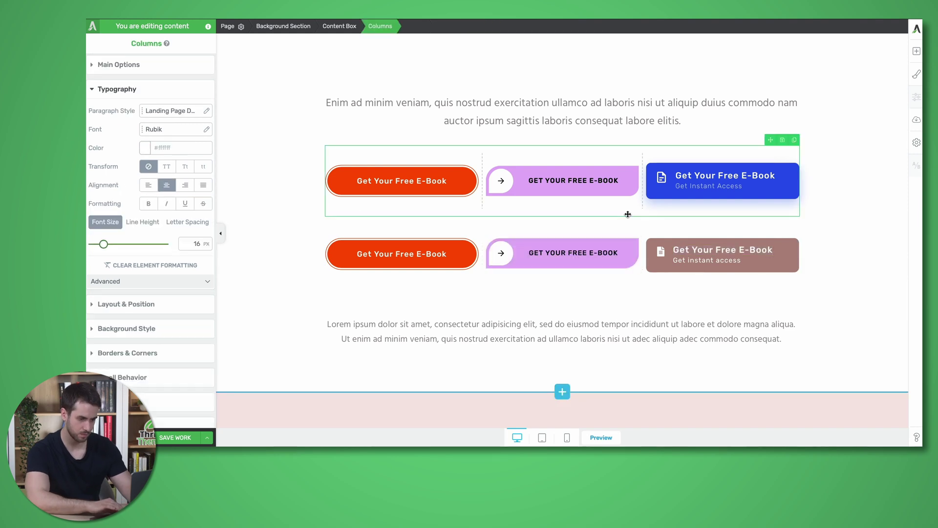
{"action": "key", "text": "super+shift+c"}
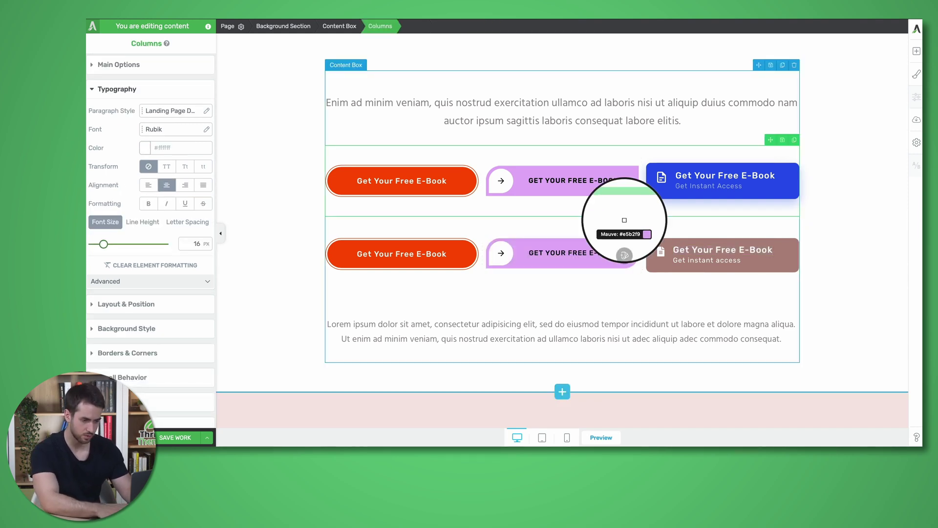
{"action": "left_click", "coordinate": [661, 194]}
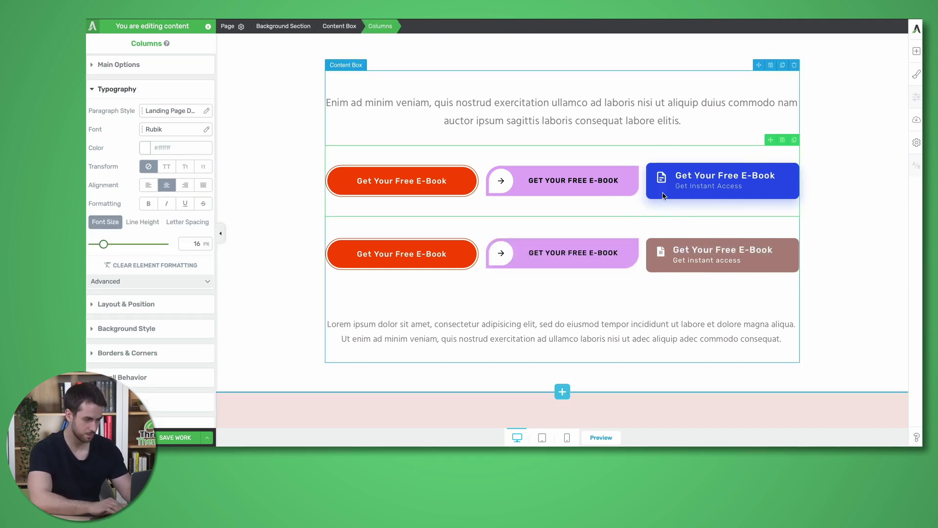
{"action": "left_click", "coordinate": [665, 267]}
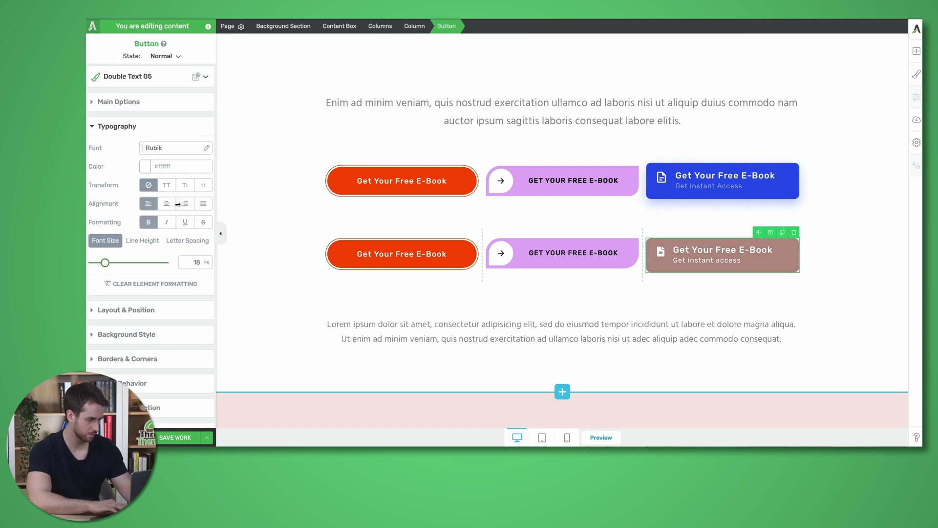
{"action": "left_click", "coordinate": [126, 334]}
{"action": "left_click", "coordinate": [93, 237]}
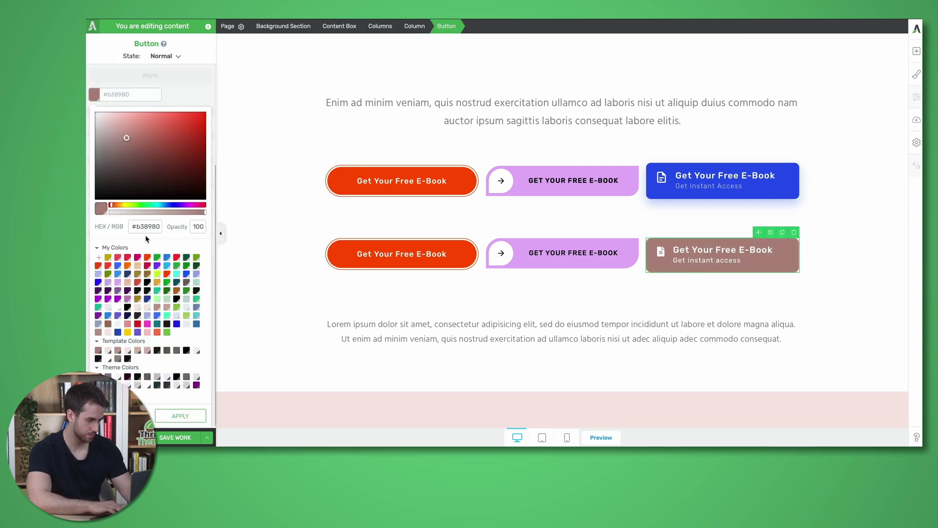
{"action": "key", "text": "ctrl+a"}
{"action": "key", "text": "ctrl+v"}
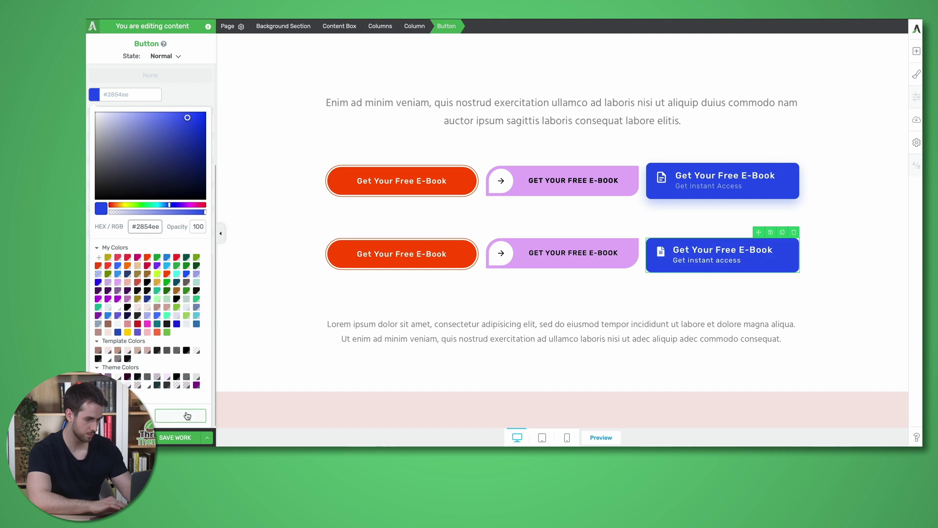
{"action": "left_click", "coordinate": [181, 416]}
- Check the original's background layer, then add a solid Royal Blue background layer to the new button
{"action": "left_click", "coordinate": [684, 197]}
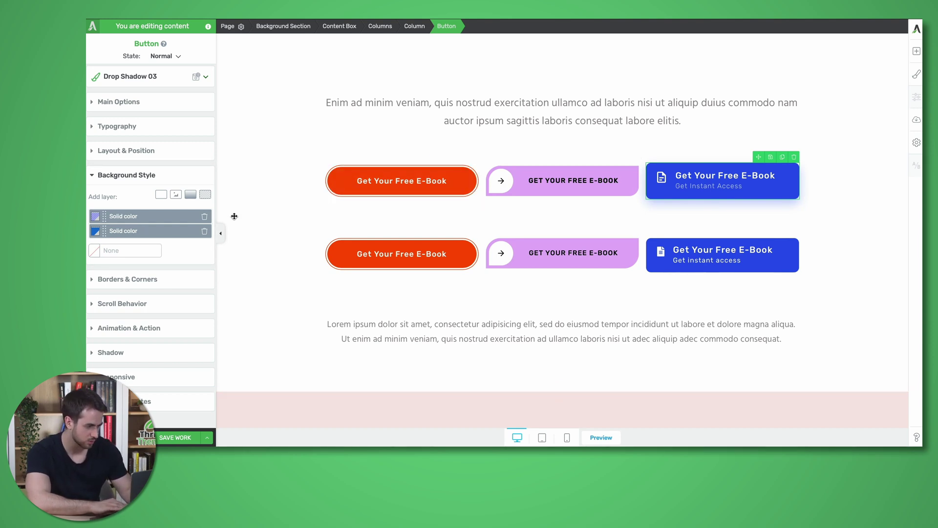
{"action": "left_click", "coordinate": [155, 218]}
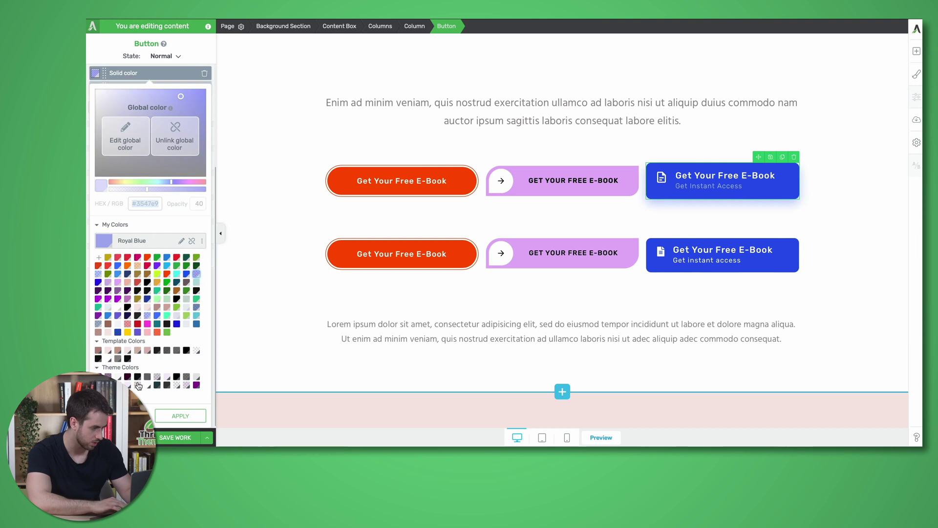
{"action": "left_click", "coordinate": [680, 253]}
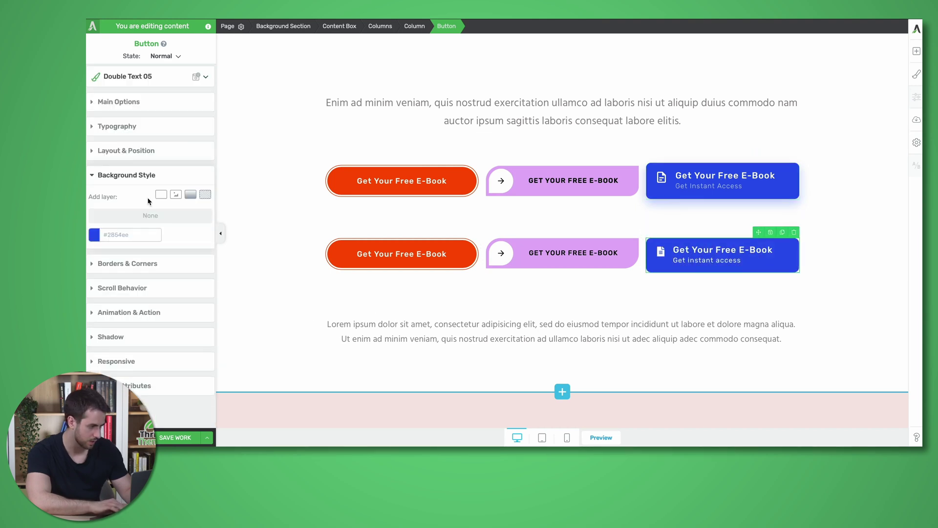
{"action": "left_click", "coordinate": [160, 196]}
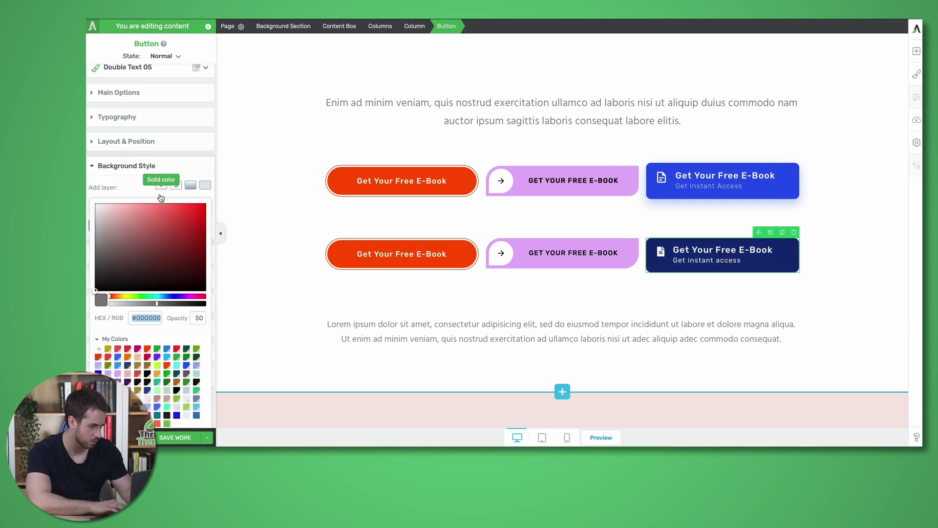
{"action": "left_click", "coordinate": [196, 273]}
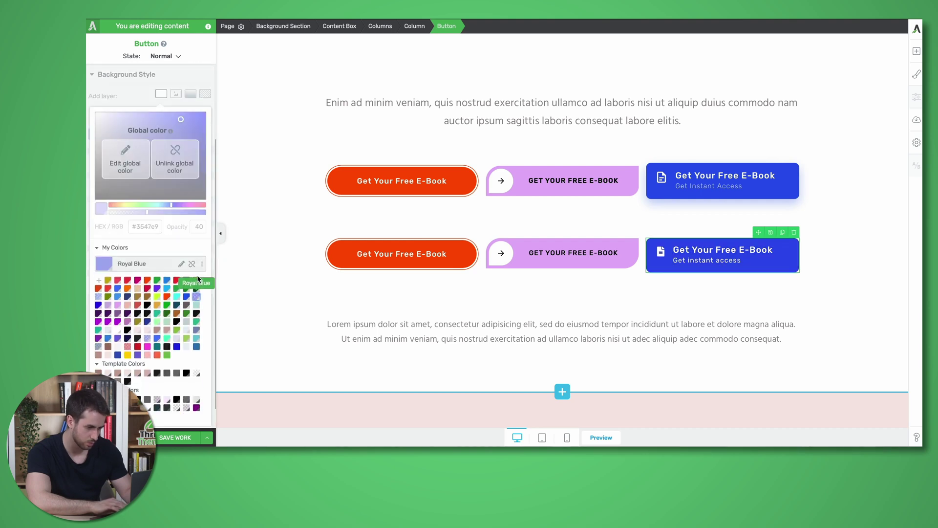
{"action": "scroll", "coordinate": [188, 386], "scroll_direction": "down", "scroll_amount": 1}
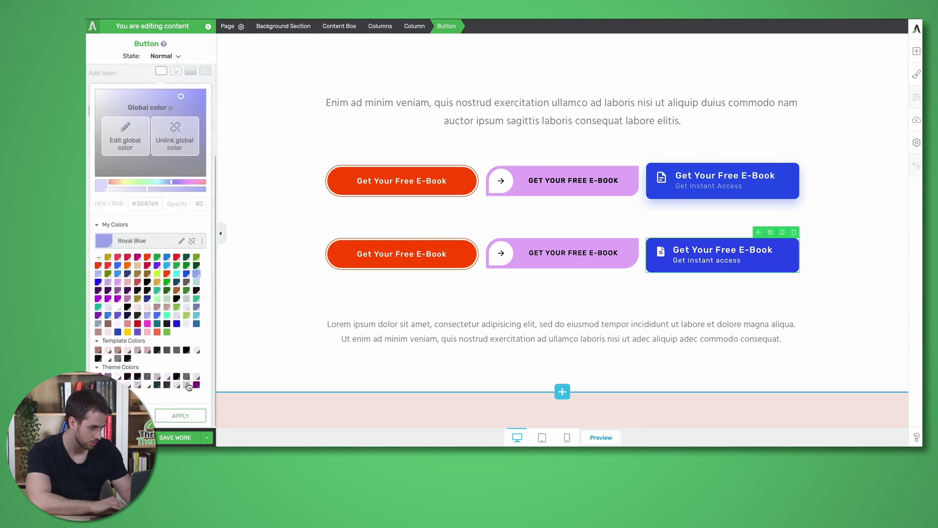
{"action": "left_click", "coordinate": [423, 279]}
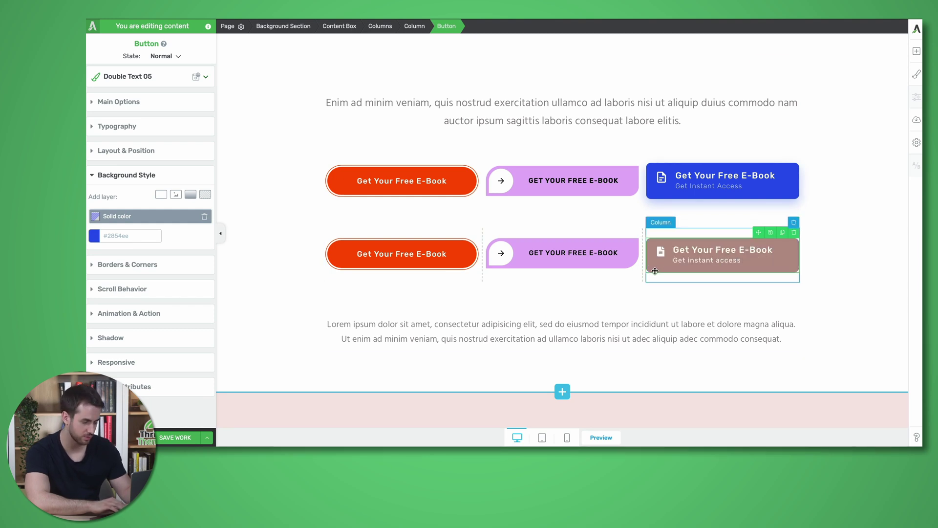
- Check the original blue button's margins and padding, then select the new lower button
{"action": "left_click", "coordinate": [569, 339]}
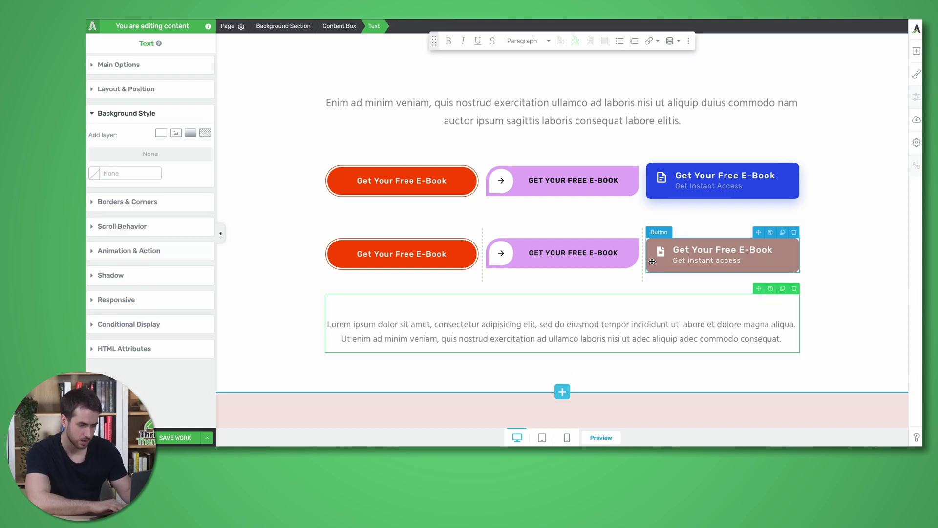
{"action": "left_click", "coordinate": [657, 166]}
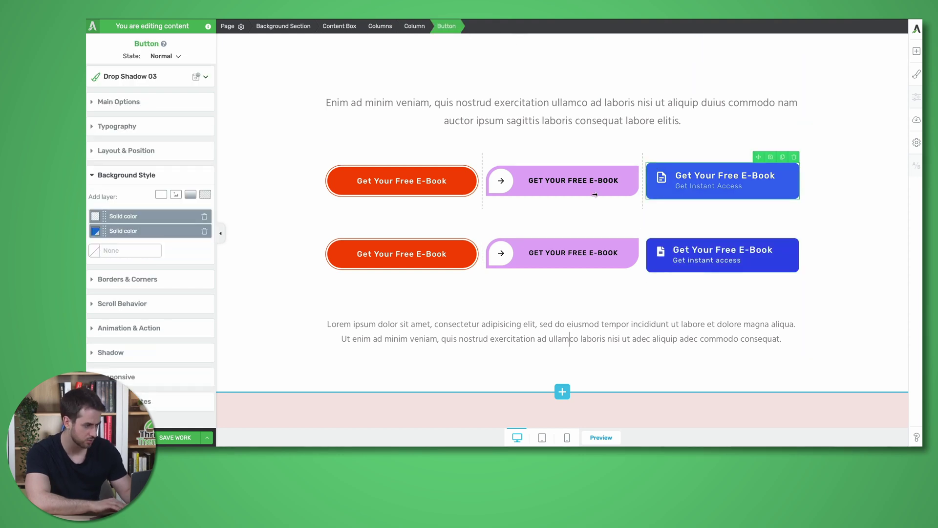
{"action": "left_click", "coordinate": [151, 155]}
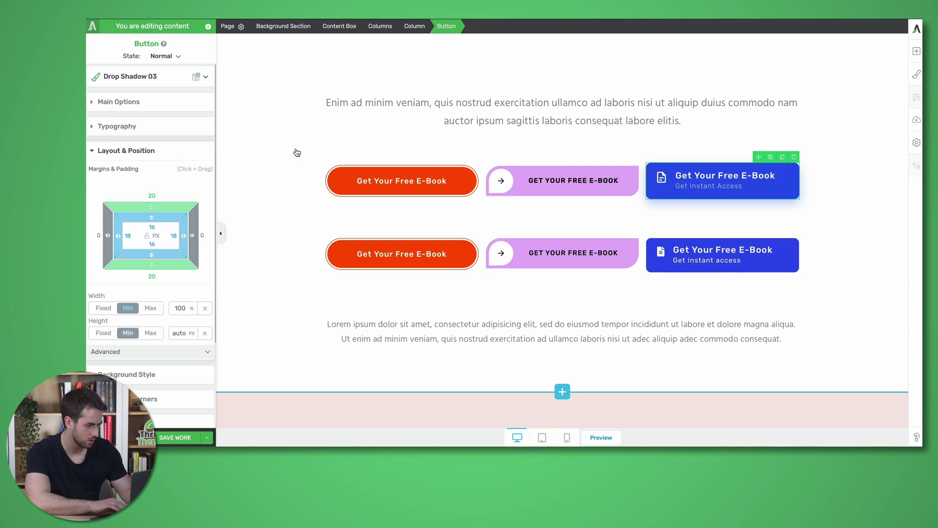
{"action": "left_click", "coordinate": [655, 270]}
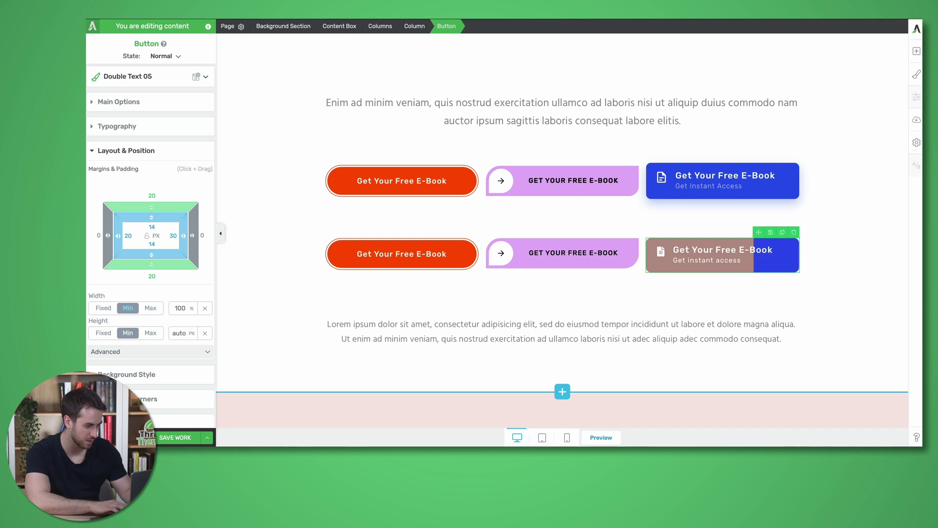
- Set the new button's padding to 16 top, 18 right, 16 bottom, 18 left
{"action": "left_click", "coordinate": [151, 226]}
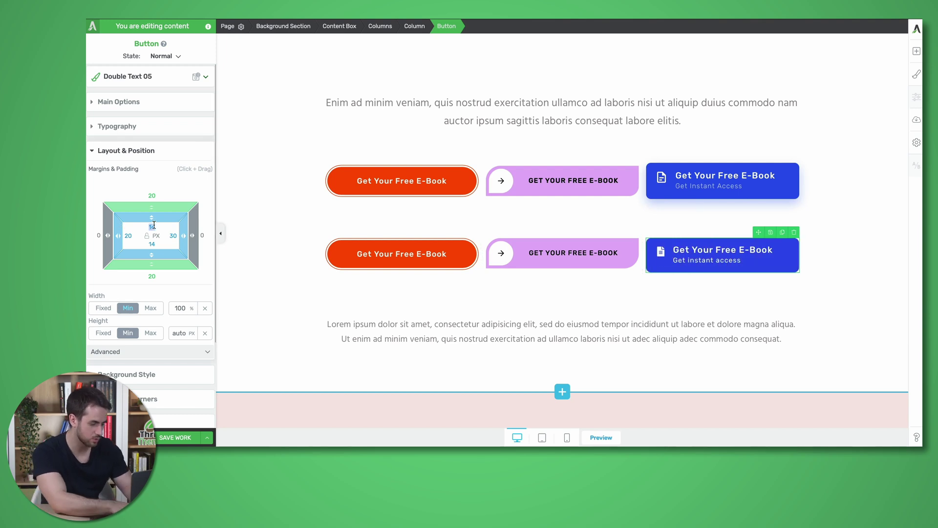
{"action": "type", "text": "16"}
{"action": "key", "text": "Tab"}
{"action": "type", "text": "18"}
{"action": "key", "text": "Tab"}
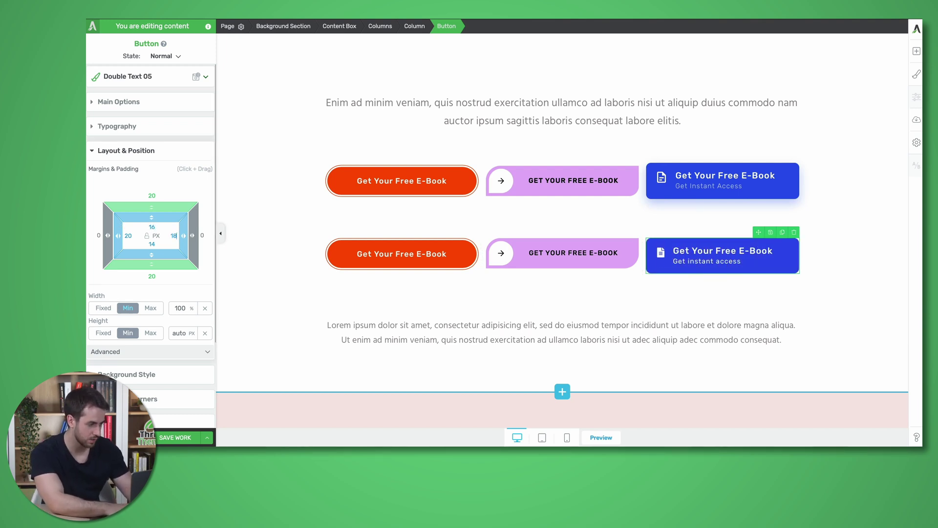
{"action": "type", "text": "16"}
{"action": "key", "text": "Tab"}
{"action": "type", "text": "18"}
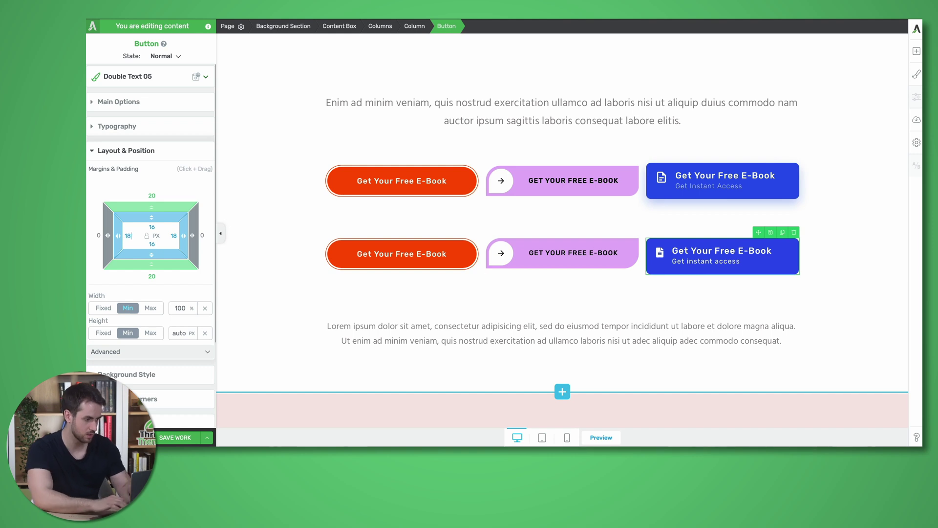
{"action": "left_click", "coordinate": [762, 294]}
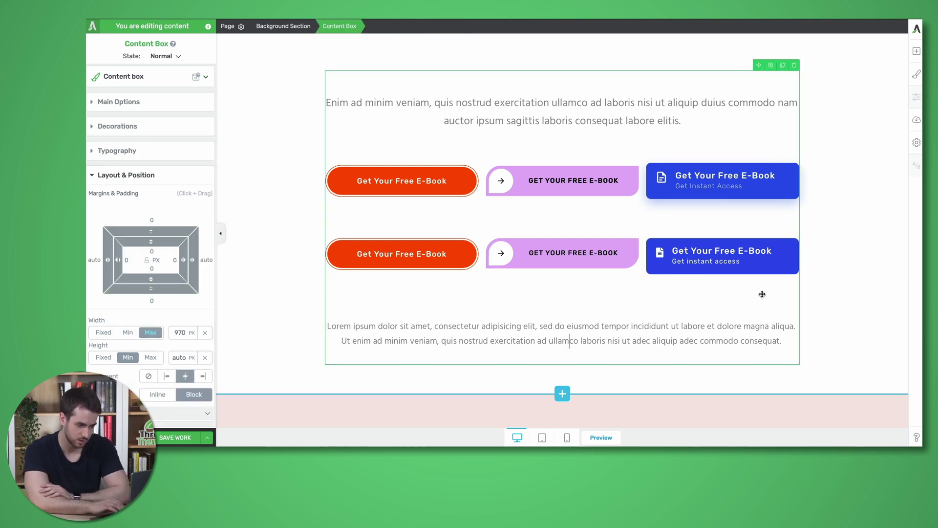
{"action": "left_click", "coordinate": [738, 266]}
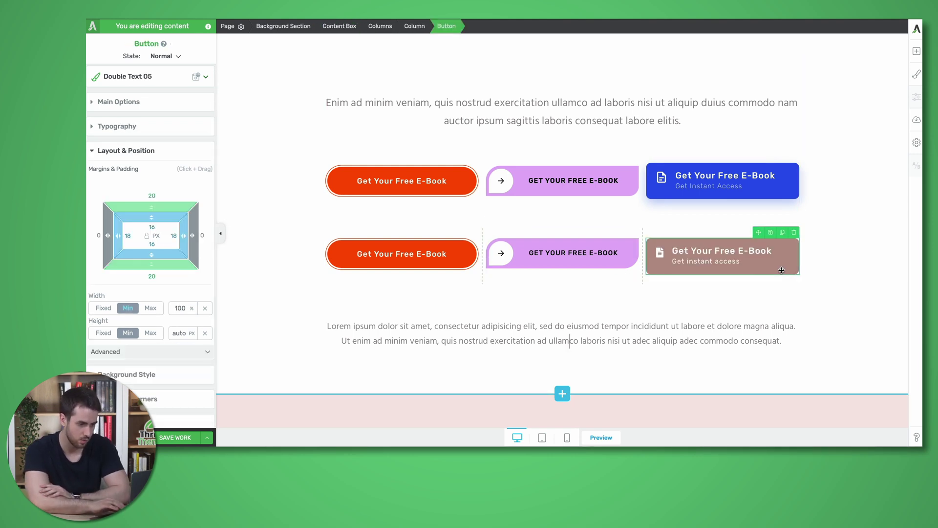
- Change the hover background from #b38980 to #2854ee at reduced opacity, then return to Normal state
{"action": "left_click", "coordinate": [166, 57]}
{"action": "left_click", "coordinate": [156, 87]}
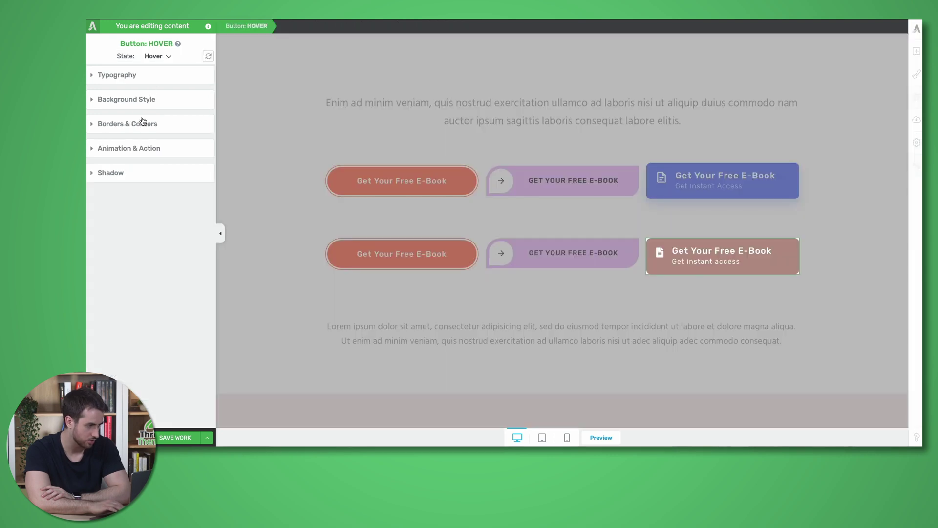
{"action": "left_click", "coordinate": [140, 103]}
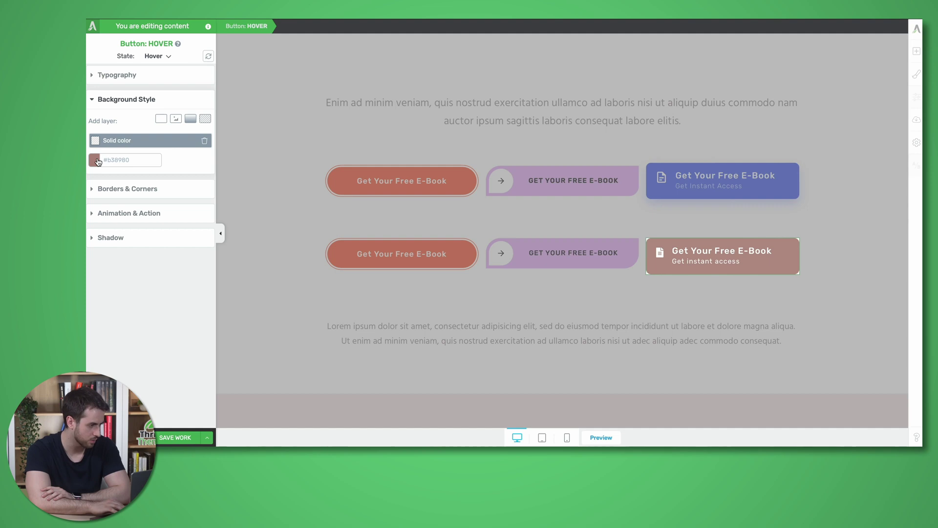
{"action": "left_click", "coordinate": [94, 161]}
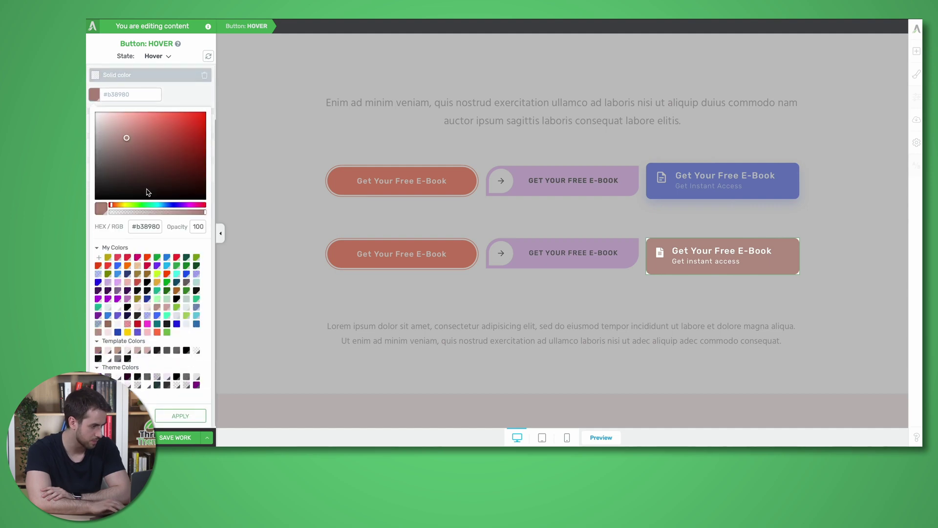
{"action": "triple_click", "coordinate": [158, 225]}
{"action": "type", "text": "#2854ee"}
{"action": "left_click_drag", "start_coordinate": [153, 215], "coordinate": [184, 214]}
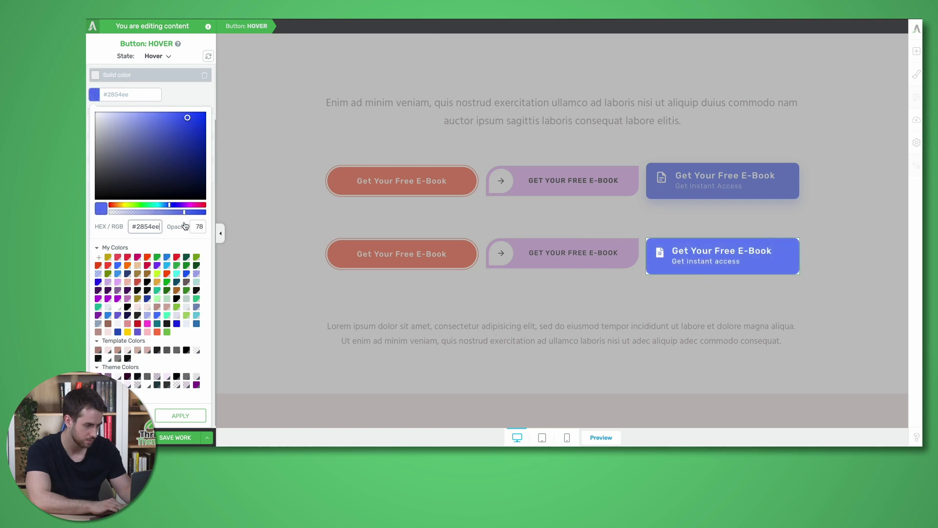
{"action": "left_click", "coordinate": [191, 415]}
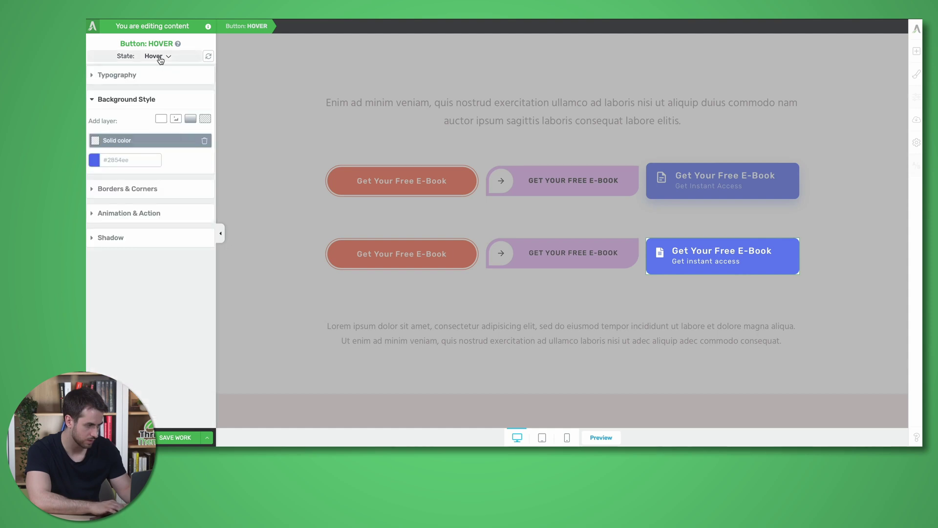
{"action": "left_click", "coordinate": [159, 56]}
{"action": "left_click", "coordinate": [161, 71]}
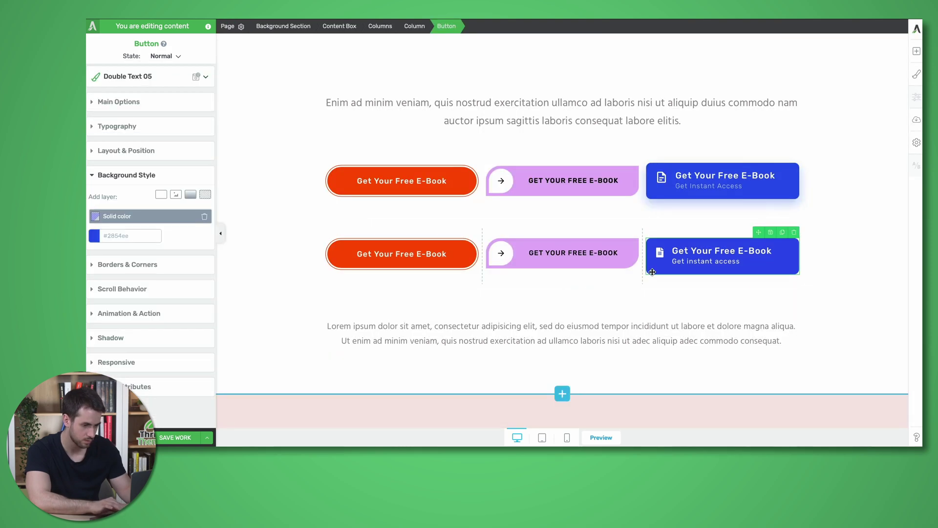